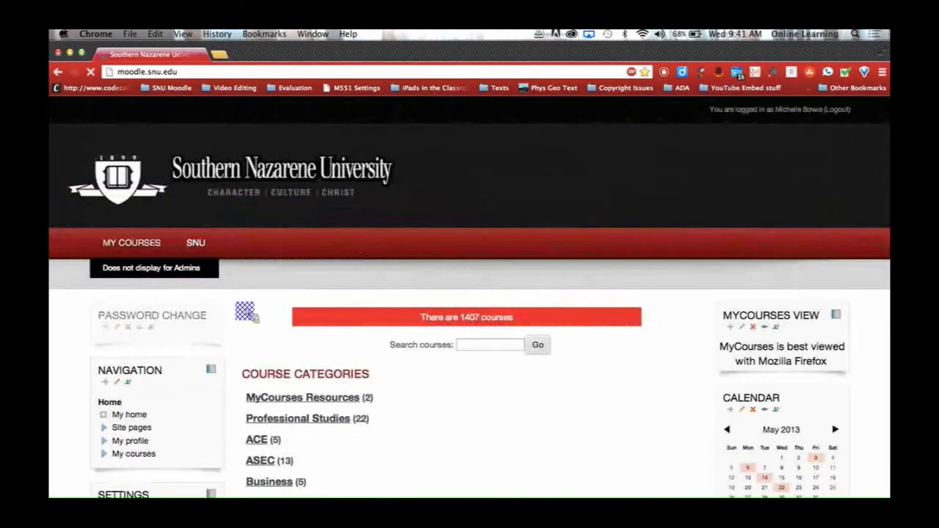
Step: Look through the full list of course categories on the Moodle front page
scroll(245, 309, "down", 3)
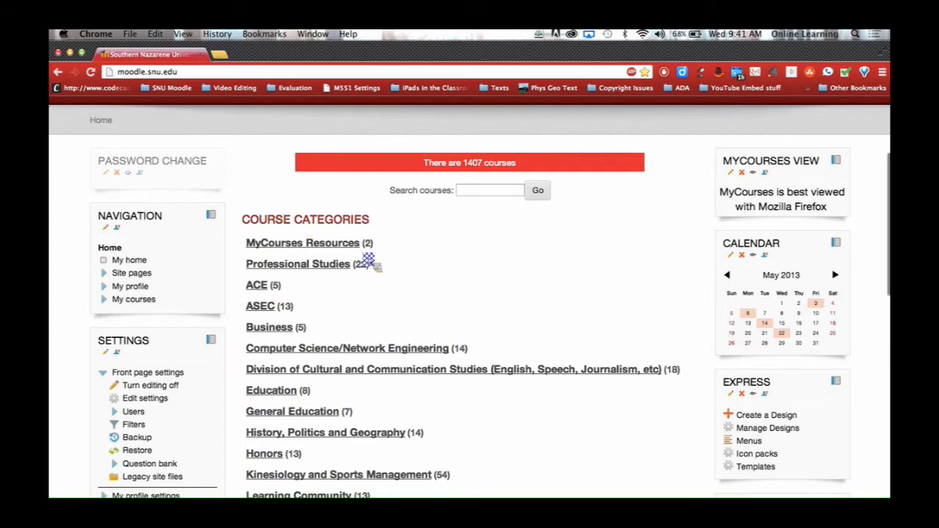
scroll(366, 257, "down", 5)
scroll(367, 256, "up", 1)
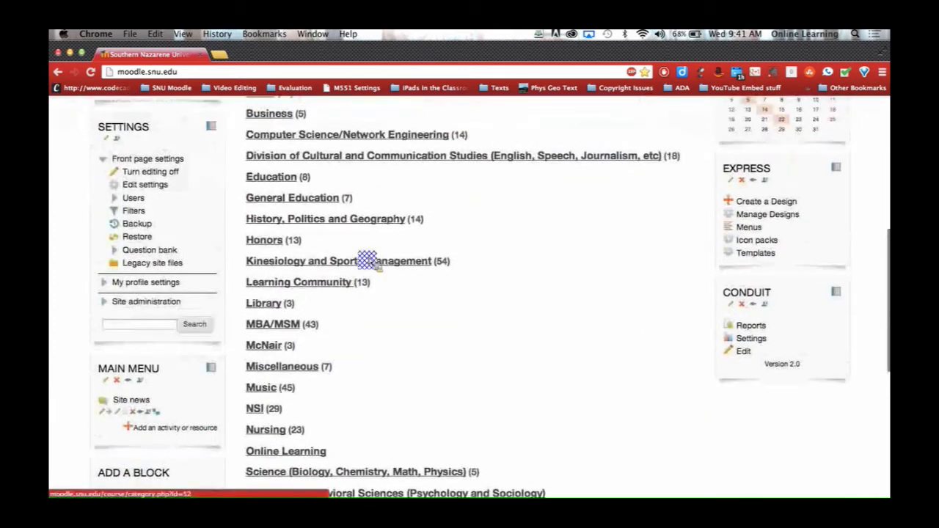
scroll(485, 252, "down", 2)
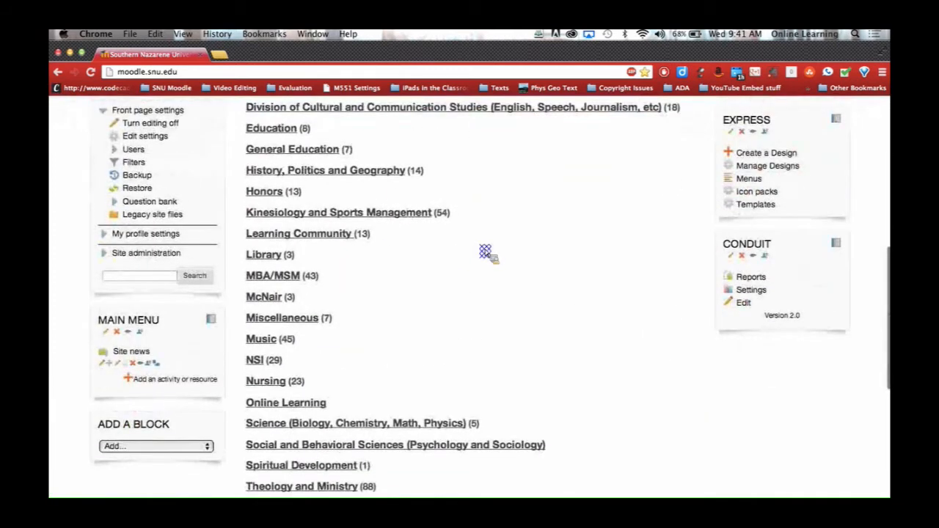
scroll(486, 252, "down", 2)
scroll(486, 252, "up", 3)
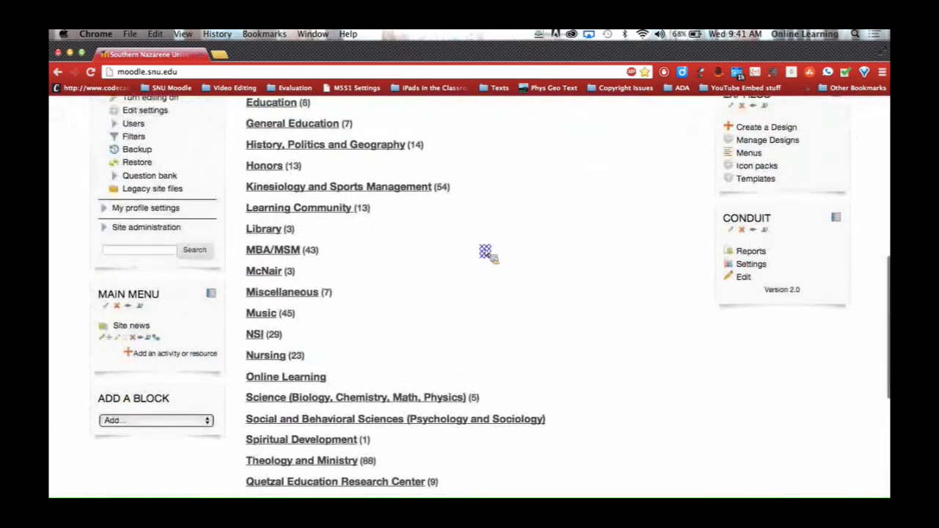
scroll(485, 253, "up", 4)
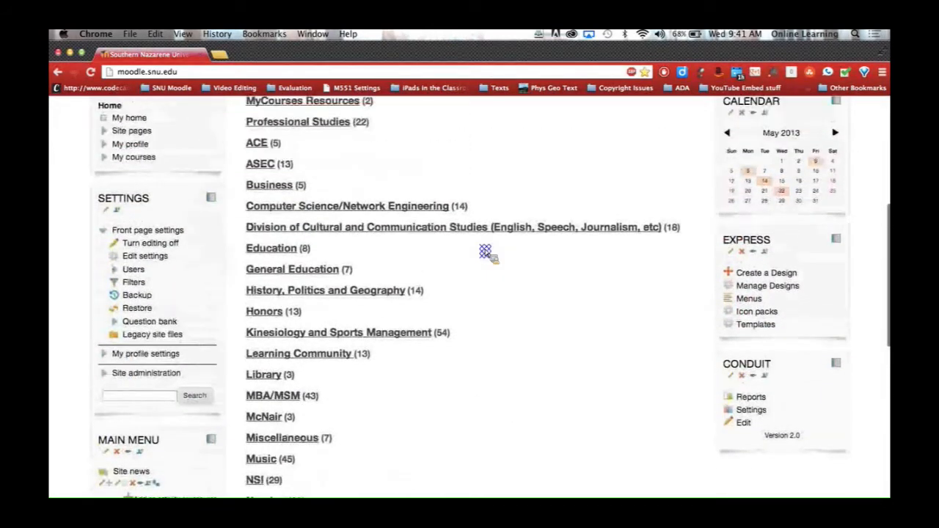
scroll(486, 252, "up", 2)
scroll(484, 247, "down", 3)
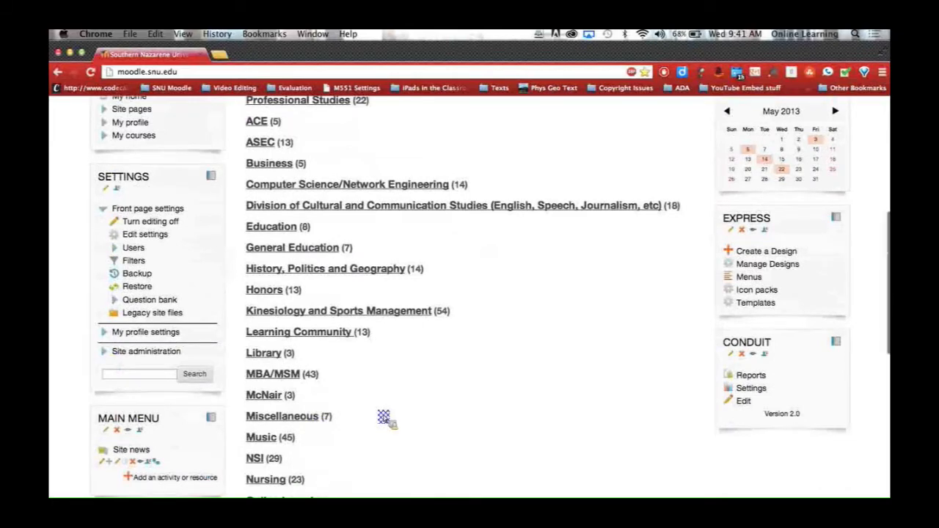
scroll(383, 417, "down", 1)
scroll(384, 417, "down", 2)
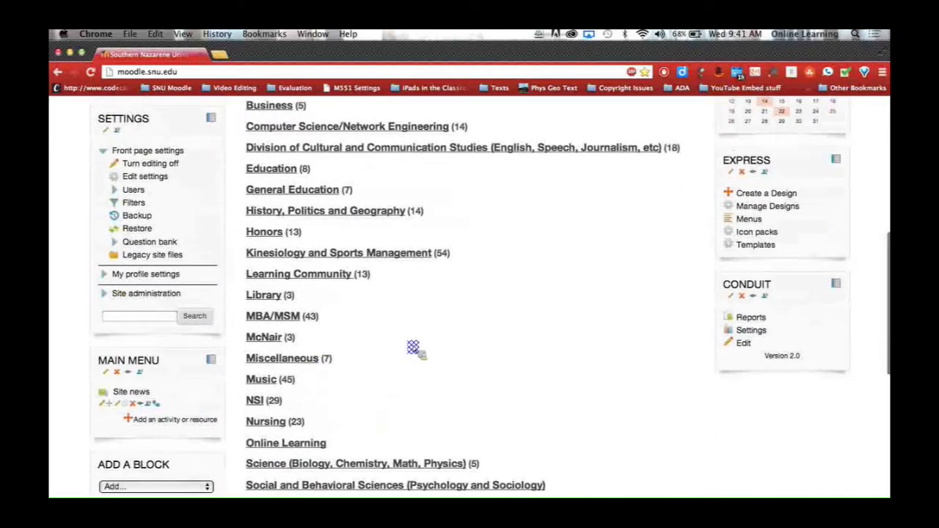
scroll(413, 348, "down", 3)
scroll(413, 347, "down", 2)
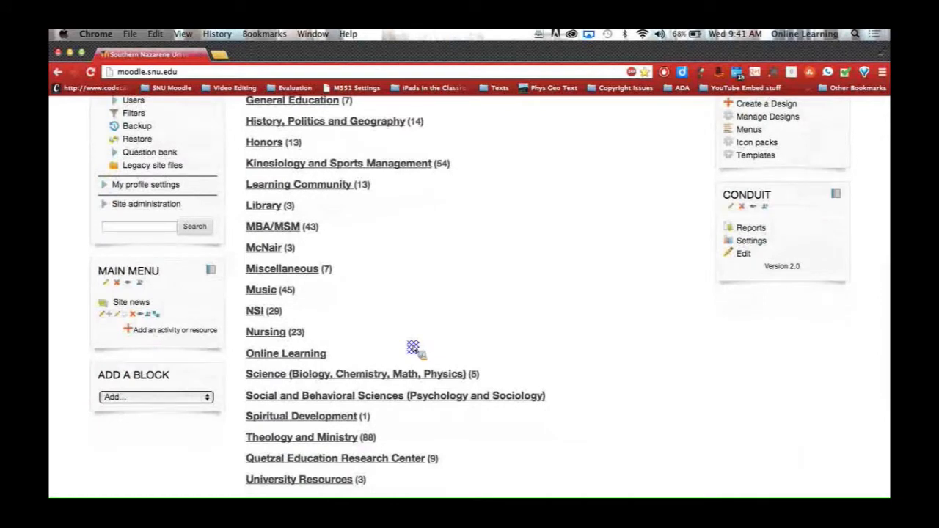
scroll(413, 348, "down", 1)
scroll(413, 347, "up", 8)
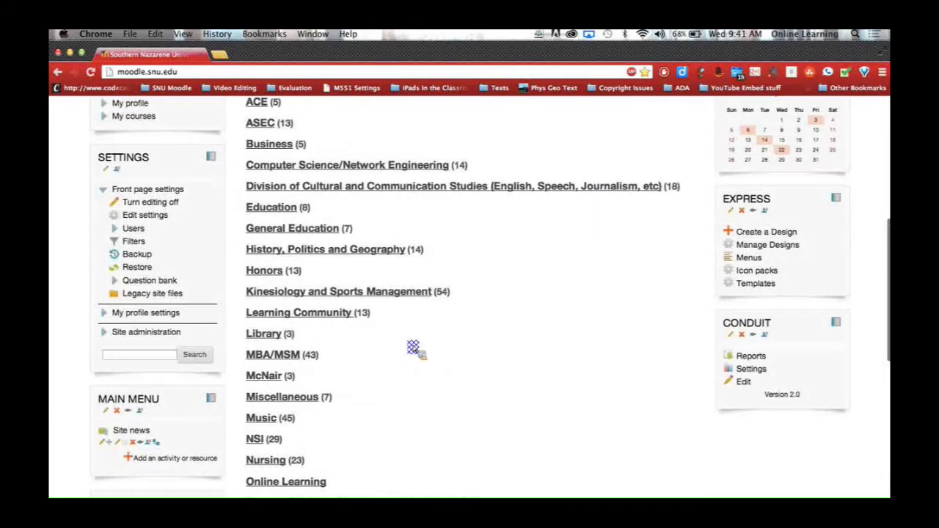
scroll(413, 348, "up", 4)
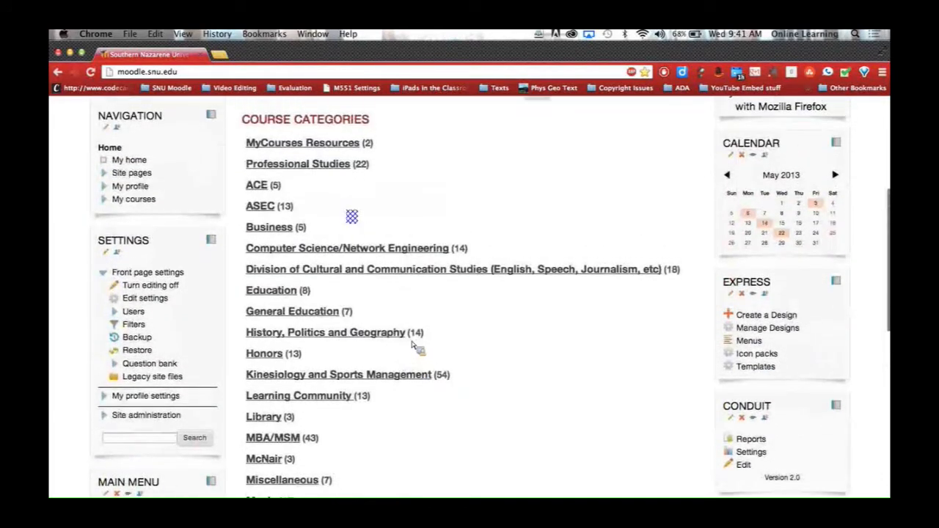
Step: Open the MyCourses Resources category and start adding a new course in it
left_click(313, 146)
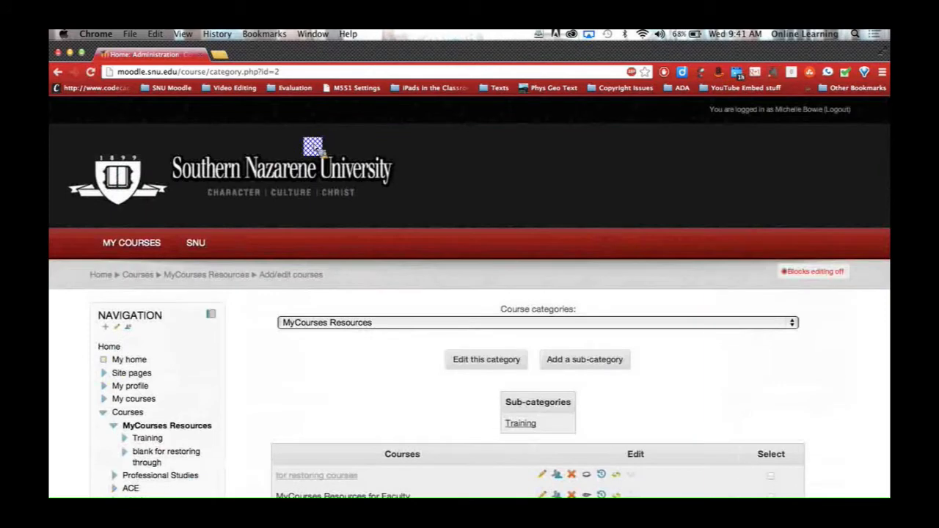
scroll(313, 145, "down", 1)
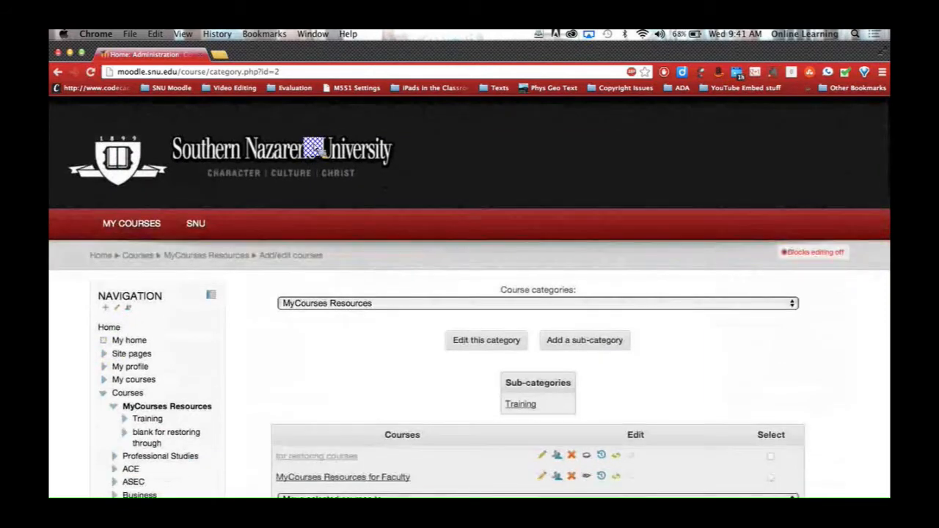
scroll(313, 145, "down", 4)
scroll(313, 145, "down", 3)
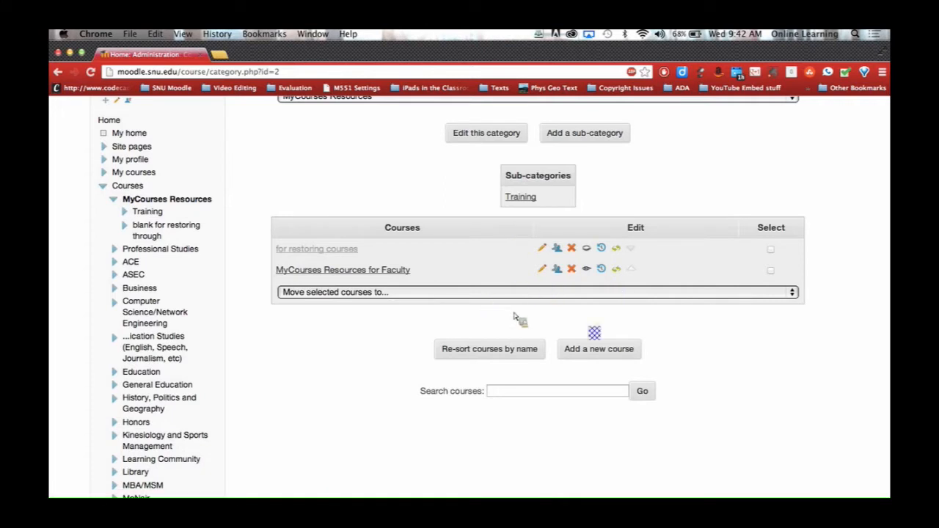
left_click(593, 349)
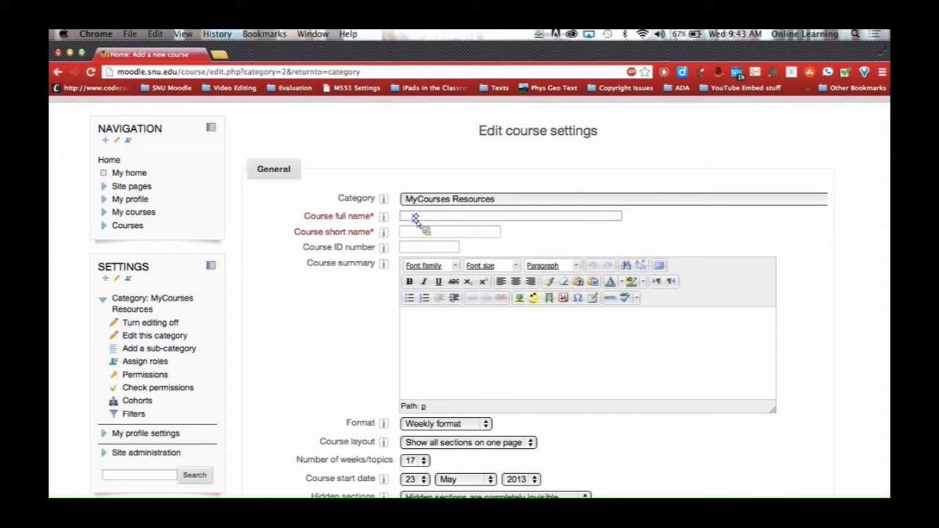
Step: Enter "Engl 1213 03 Su Comp 2" as the course full name and "Comp 2 Su" as the short name
type("Engl 1213 03 Su")
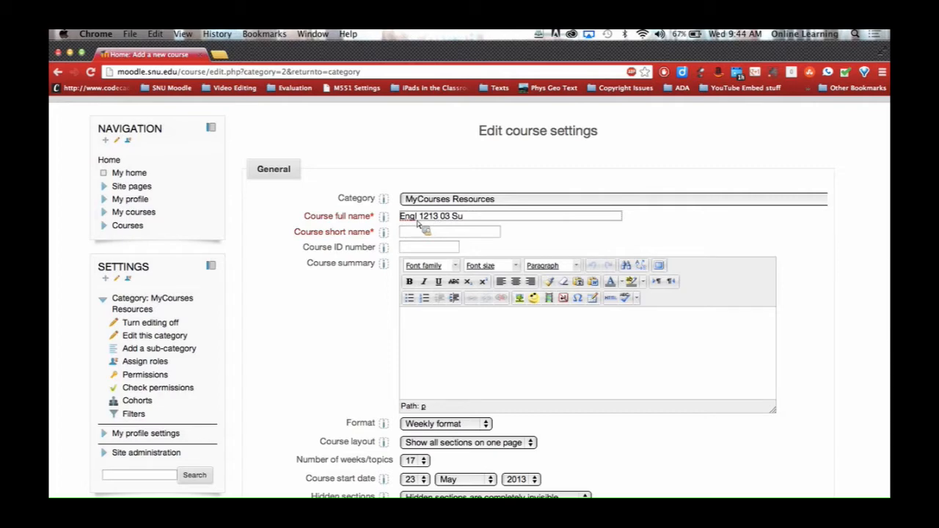
type(" Comp 2")
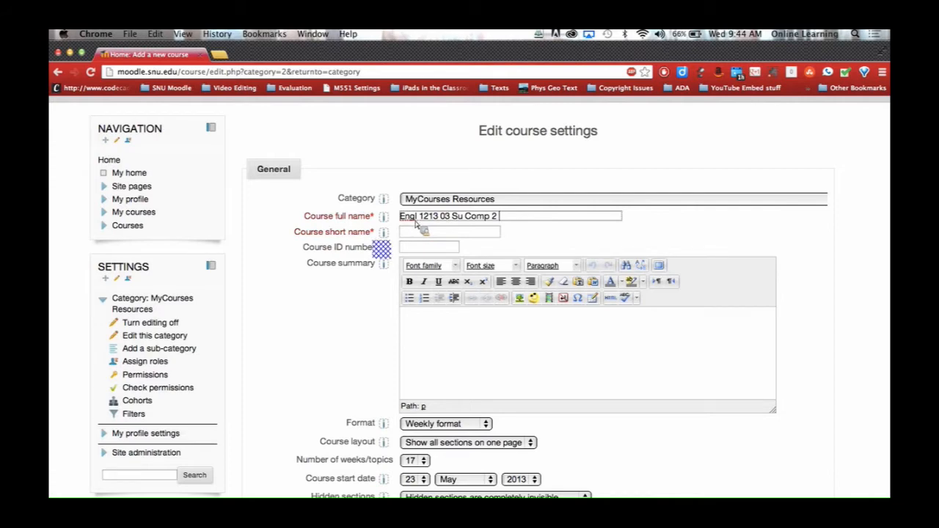
left_click(404, 233)
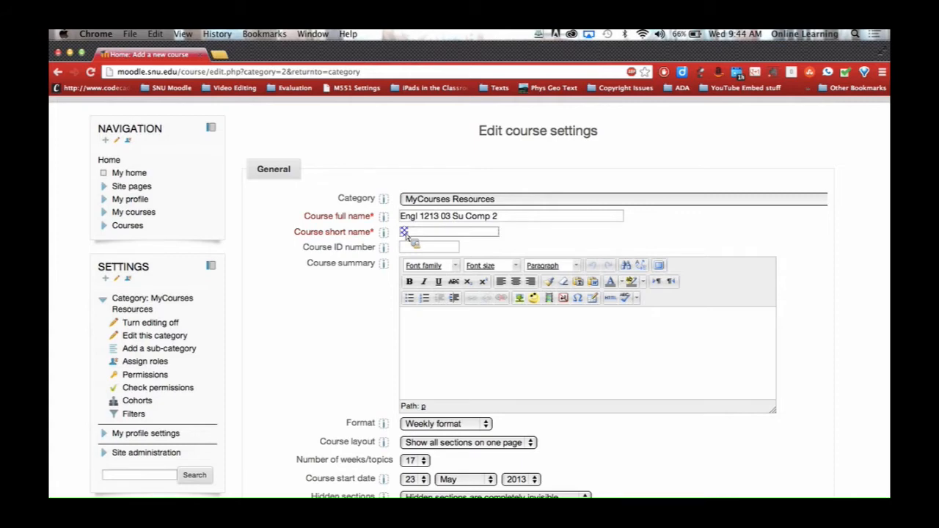
scroll(404, 233, "up", 2)
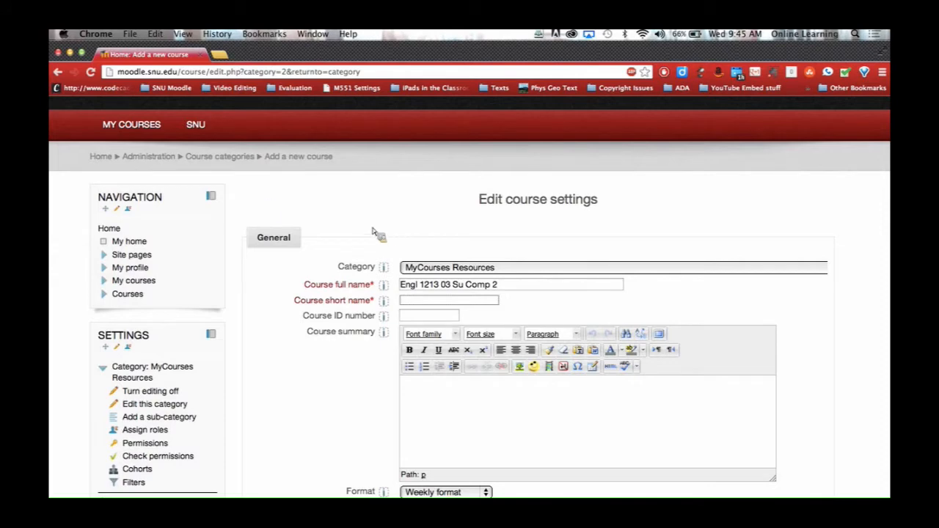
left_click(142, 157)
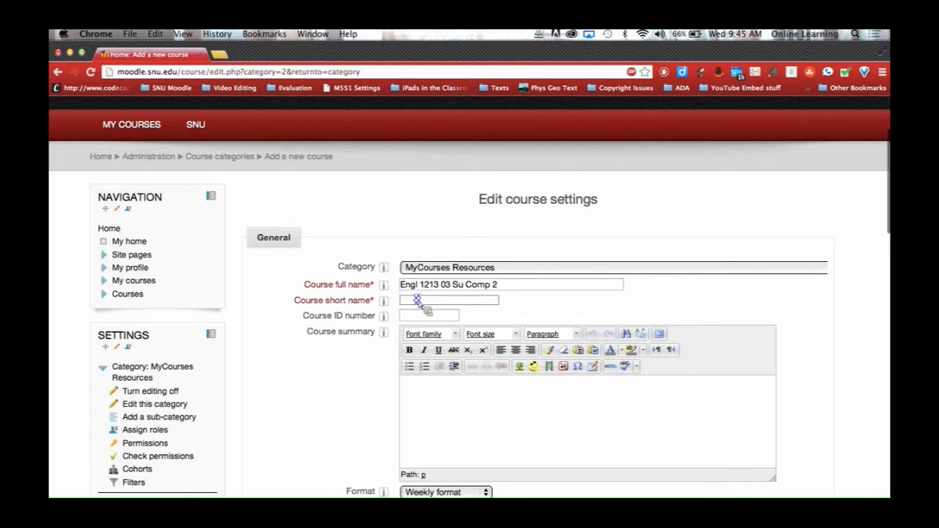
type("Comp 2 Su")
Step: Look over the Course summary editor and the general course settings below it
scroll(427, 311, "down", 2)
scroll(420, 301, "down", 1)
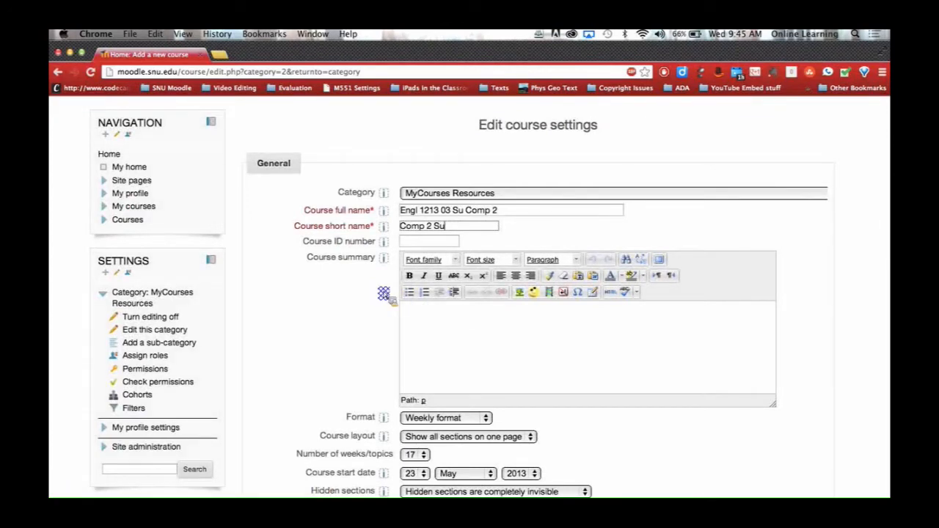
scroll(383, 294, "down", 1)
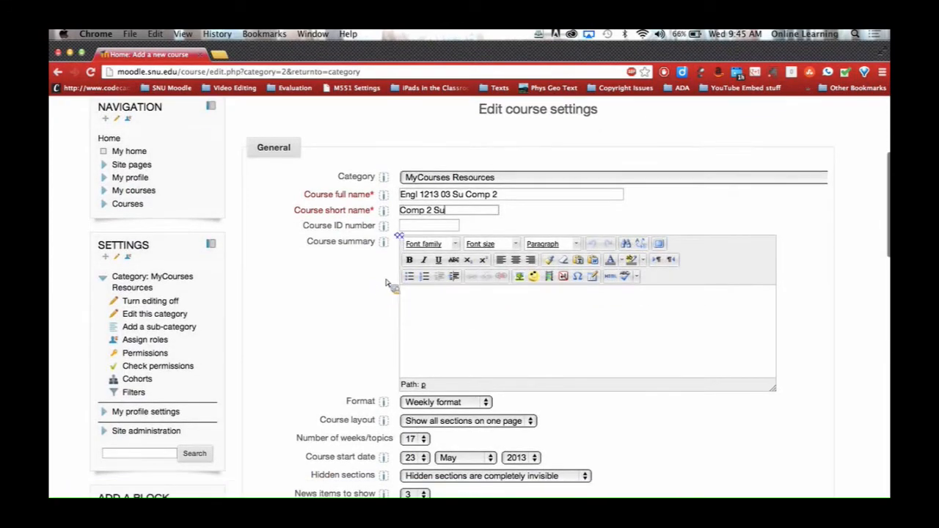
left_click(435, 330)
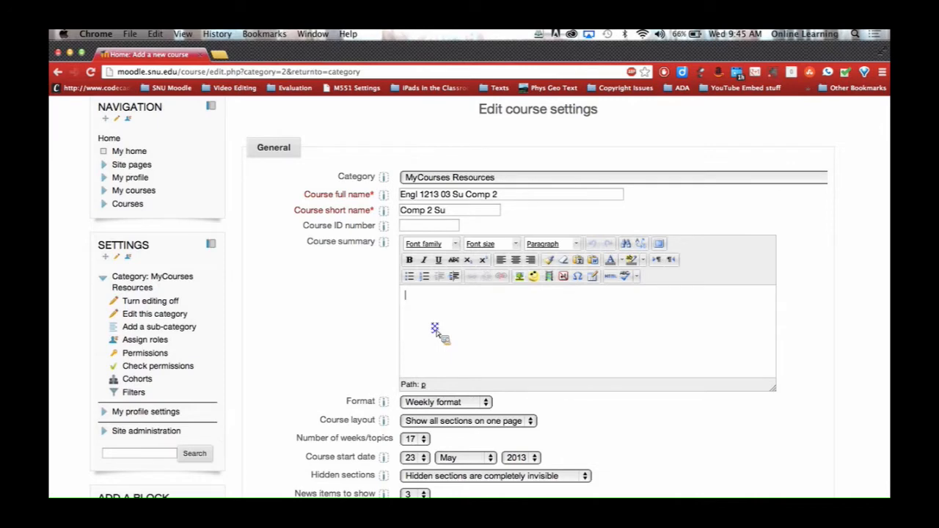
scroll(437, 331, "down", 1)
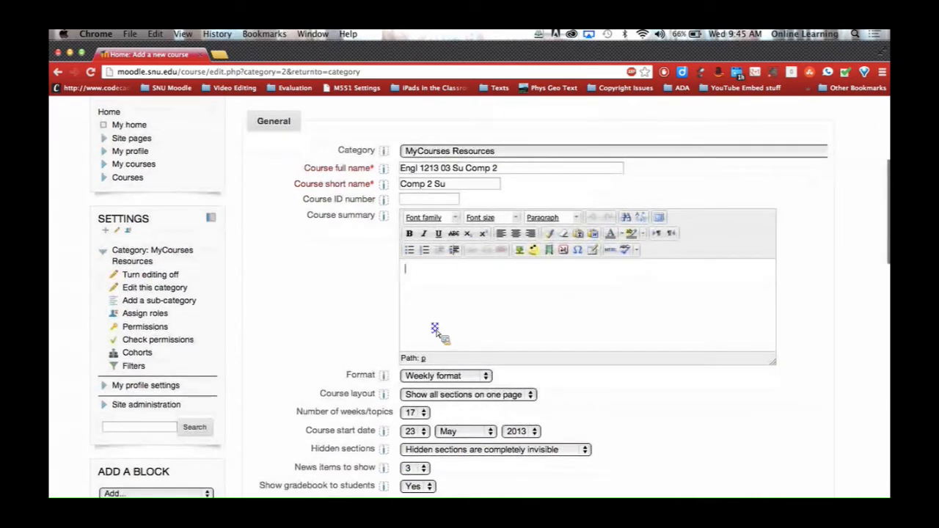
scroll(436, 332, "down", 2)
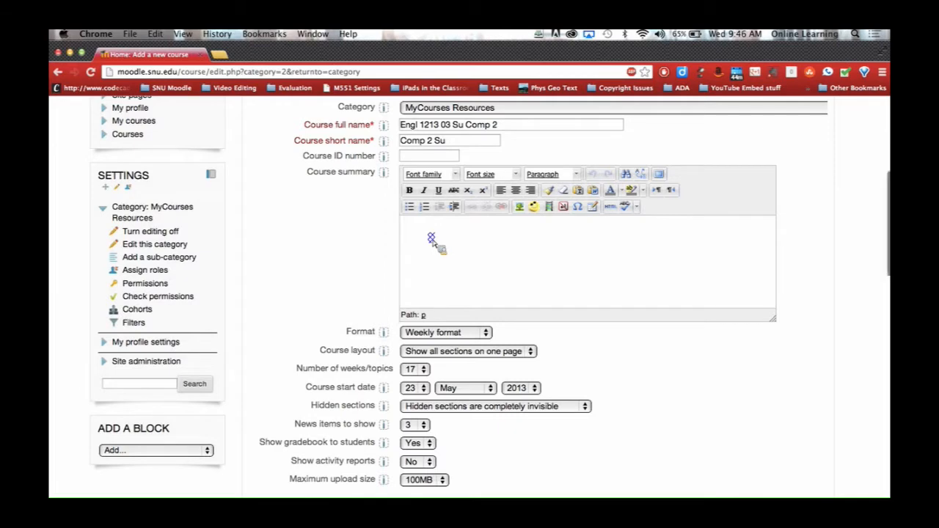
scroll(431, 239, "down", 2)
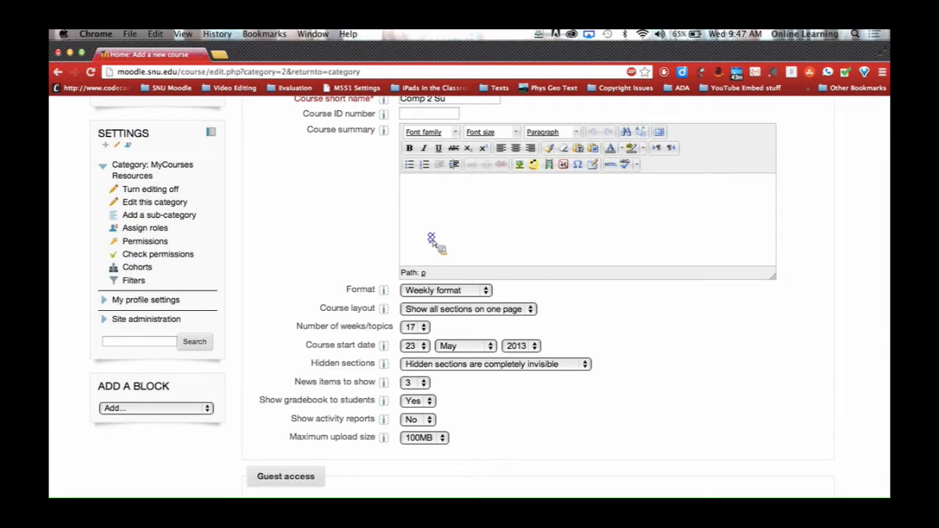
right_click(432, 240)
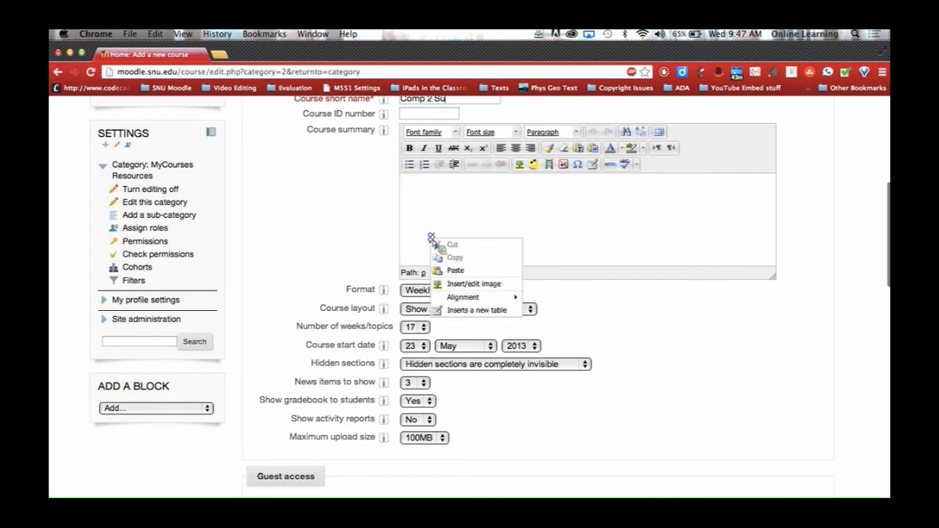
left_click(425, 213)
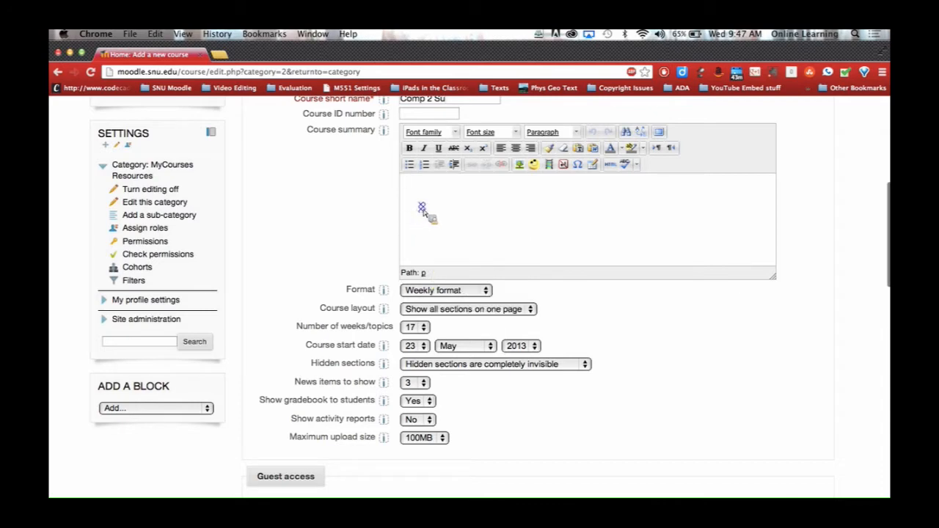
Step: View the available choices for the course format and the course layout
scroll(425, 212, "down", 2)
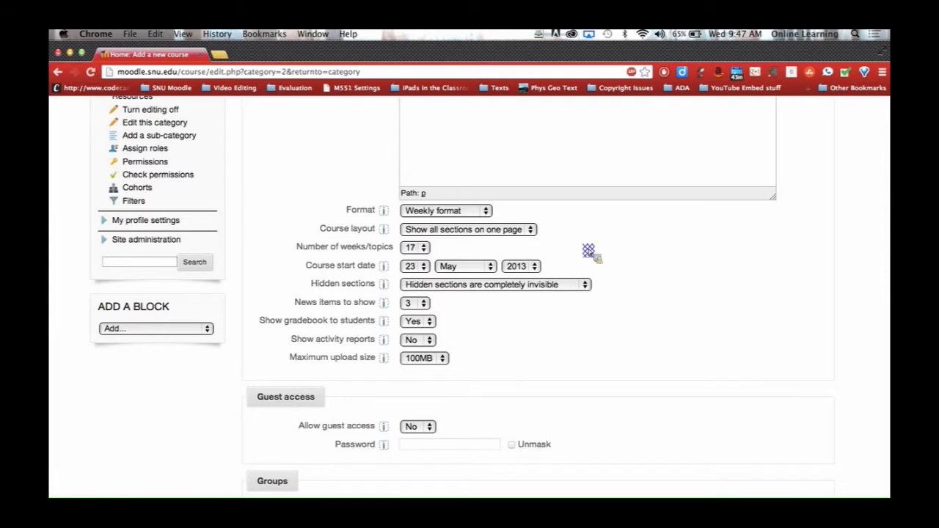
left_click(489, 212)
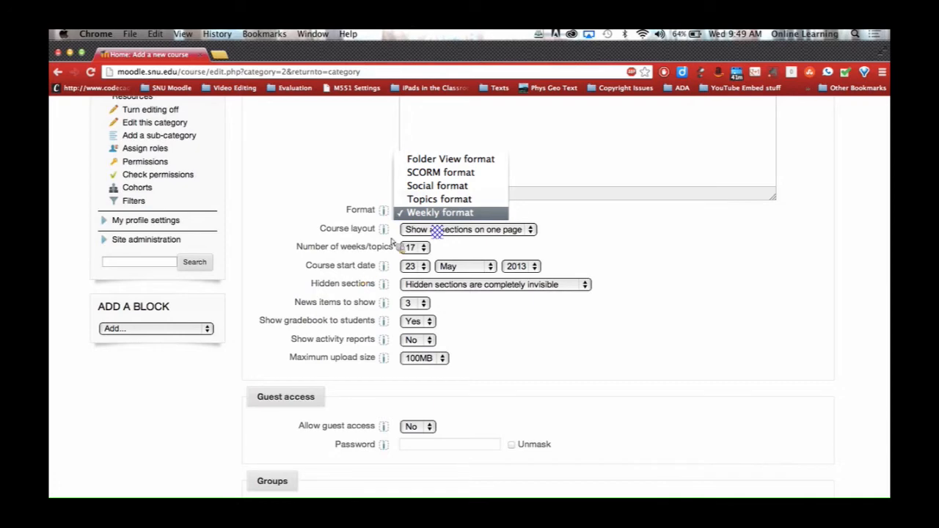
left_click(437, 219)
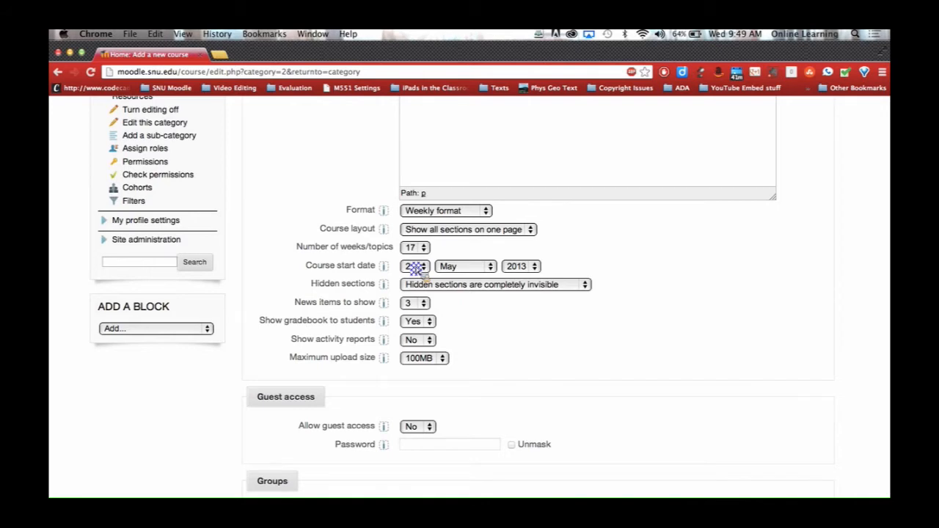
left_click(445, 228)
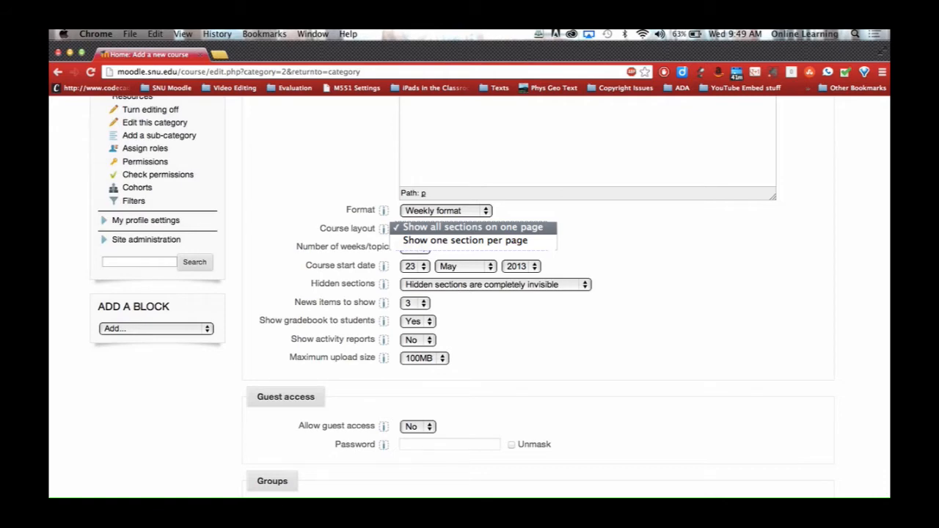
Step: Try Topics format as the course format and return it to Weekly format
left_click(445, 210)
left_click(442, 205)
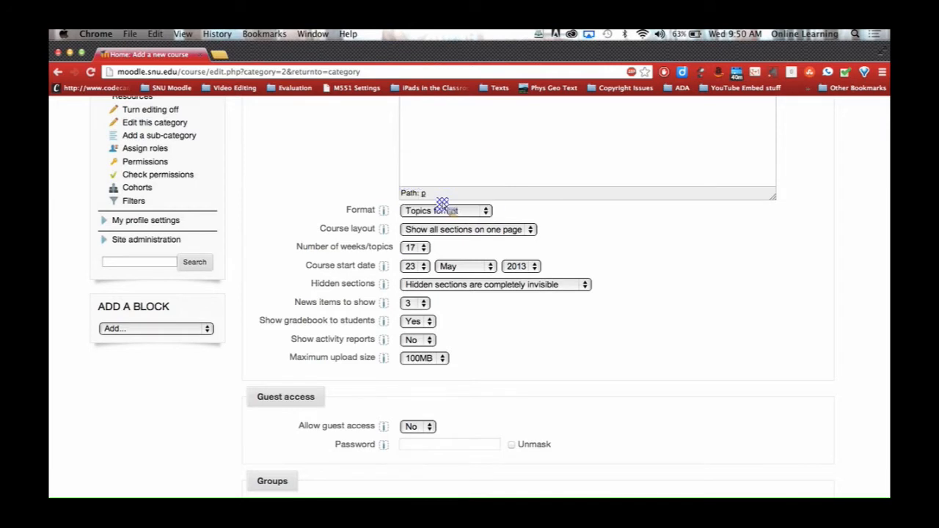
left_click(442, 213)
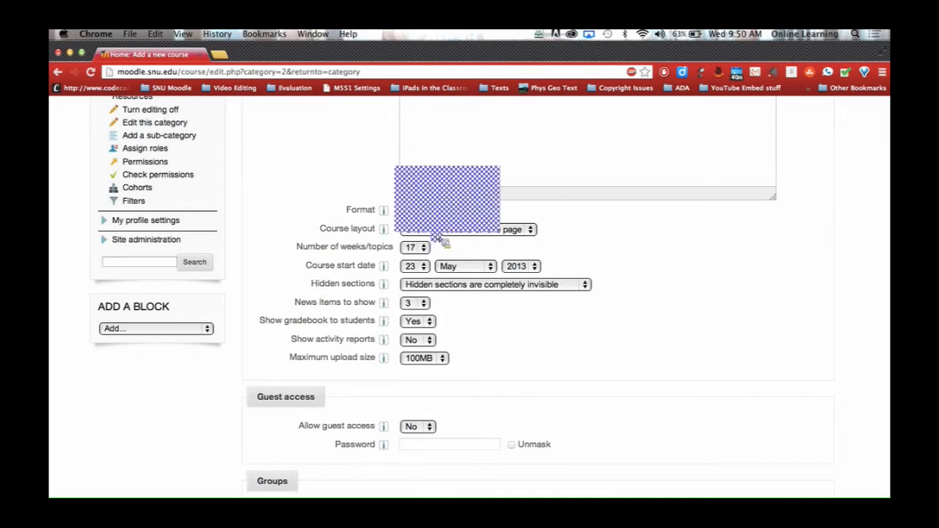
left_click(438, 234)
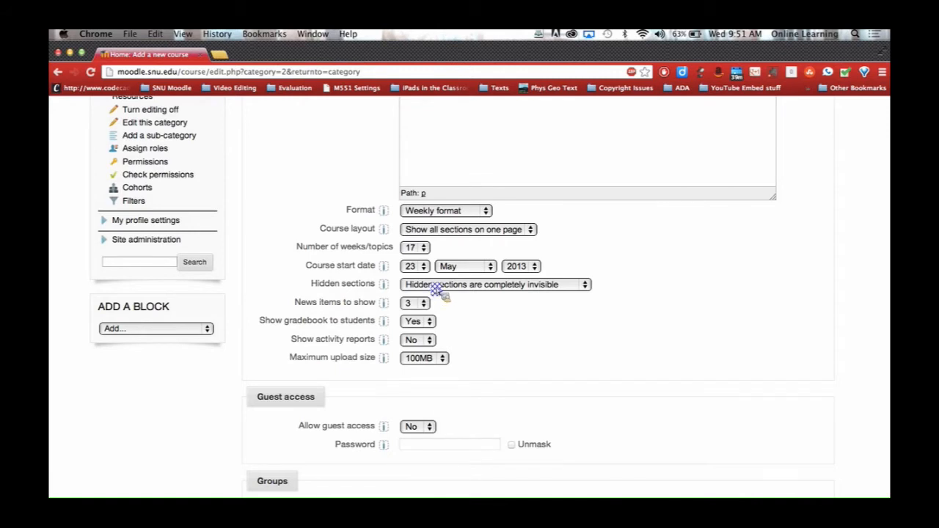
Step: Set the hidden sections option to "Hidden sections are shown in collapsed form"
left_click(436, 290)
left_click(440, 276)
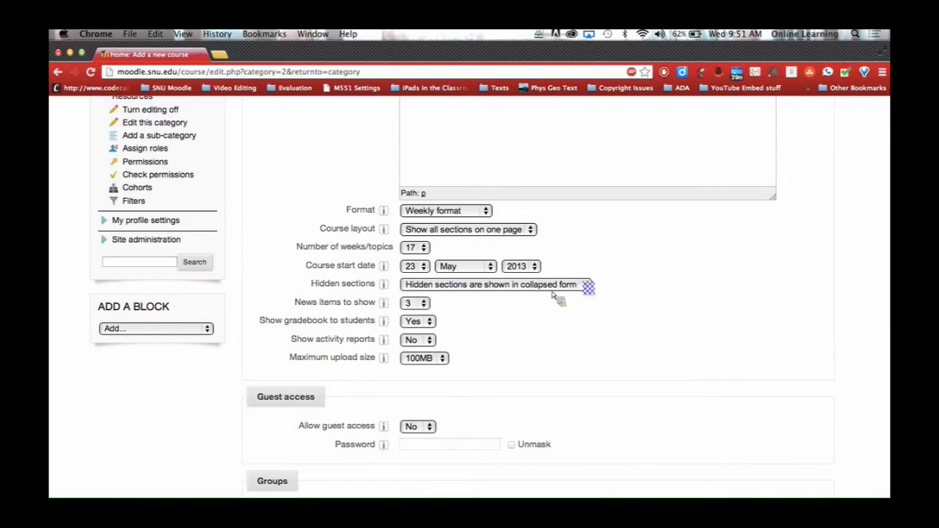
Step: Set the hidden sections option to "Hidden sections are completely invisible"
left_click(559, 291)
left_click(565, 300)
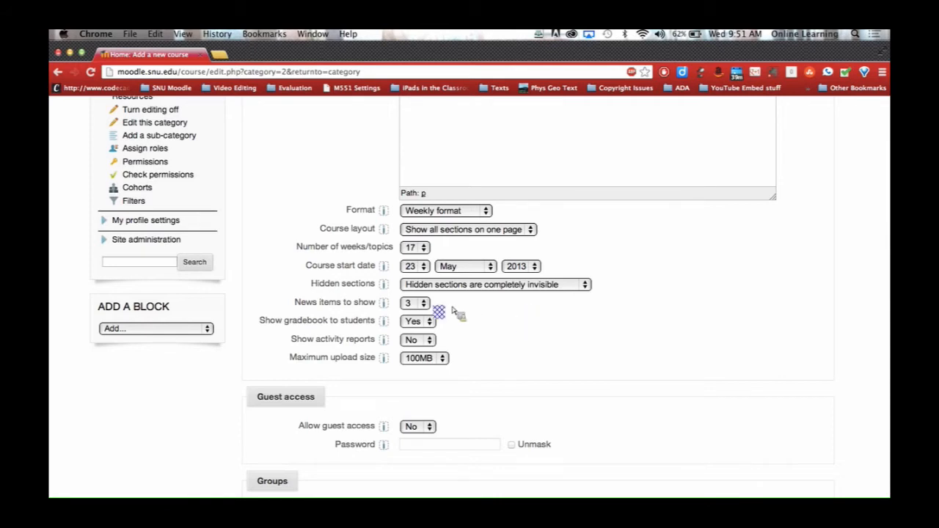
Step: Try No for showing the gradebook to students and return the option to Yes
scroll(455, 312, "down", 1)
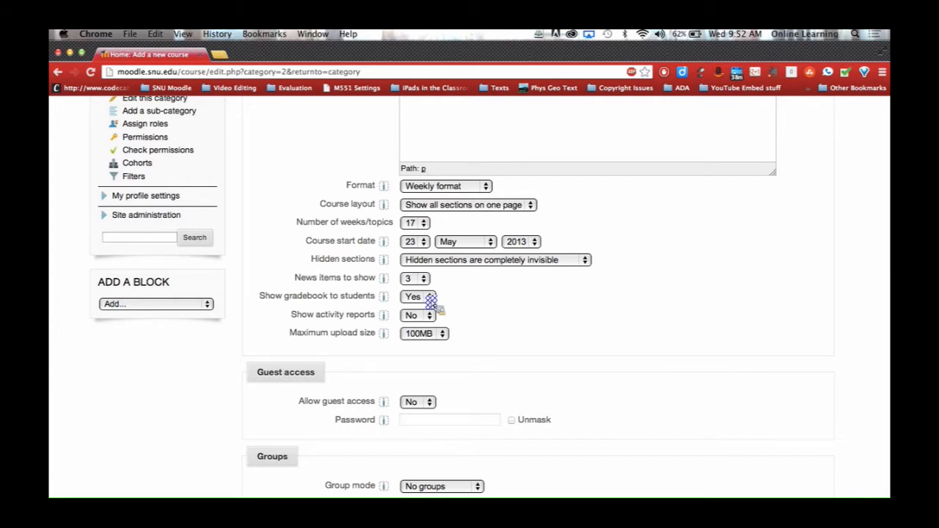
left_click(430, 299)
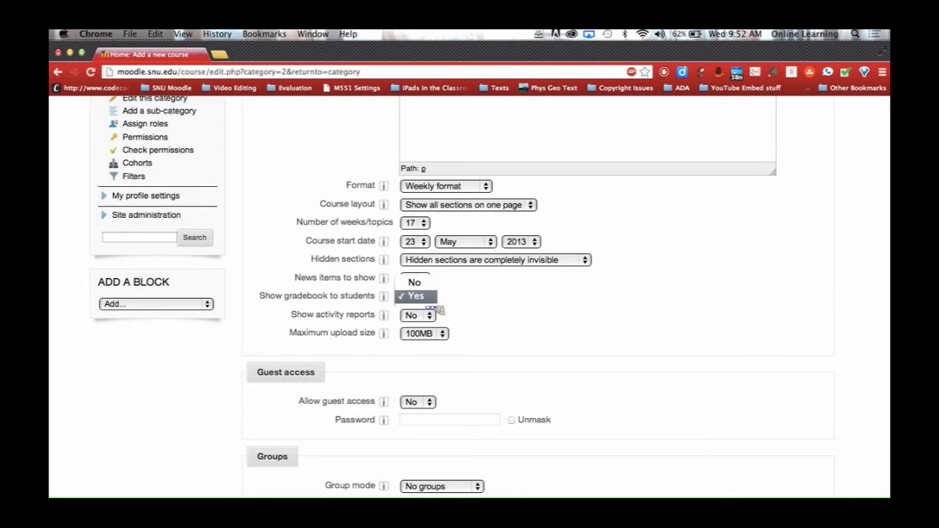
left_click(423, 284)
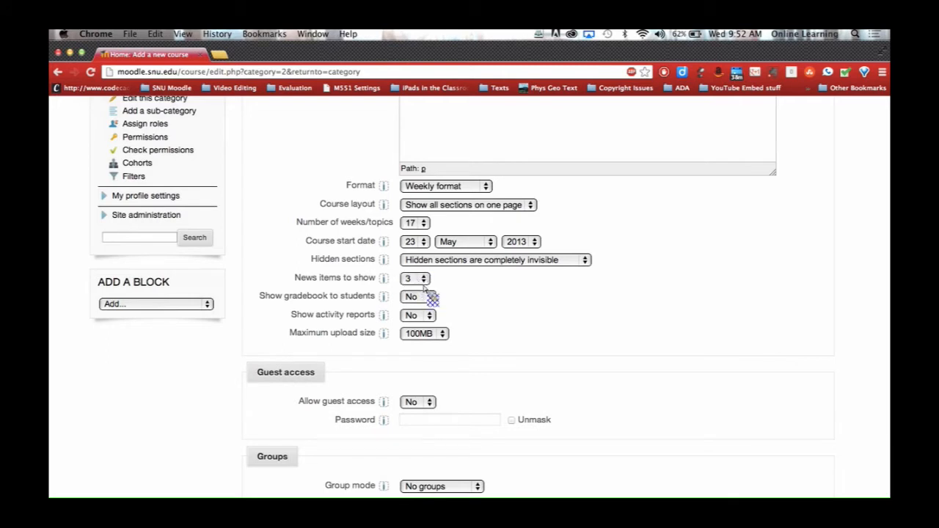
left_click(432, 299)
left_click(438, 308)
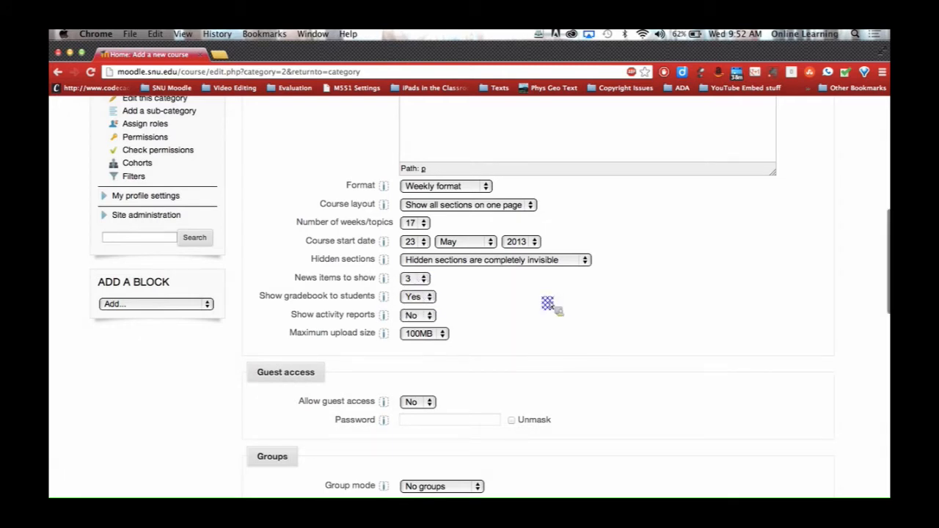
Step: View the available choices for the course's maximum upload size
scroll(547, 304, "down", 3)
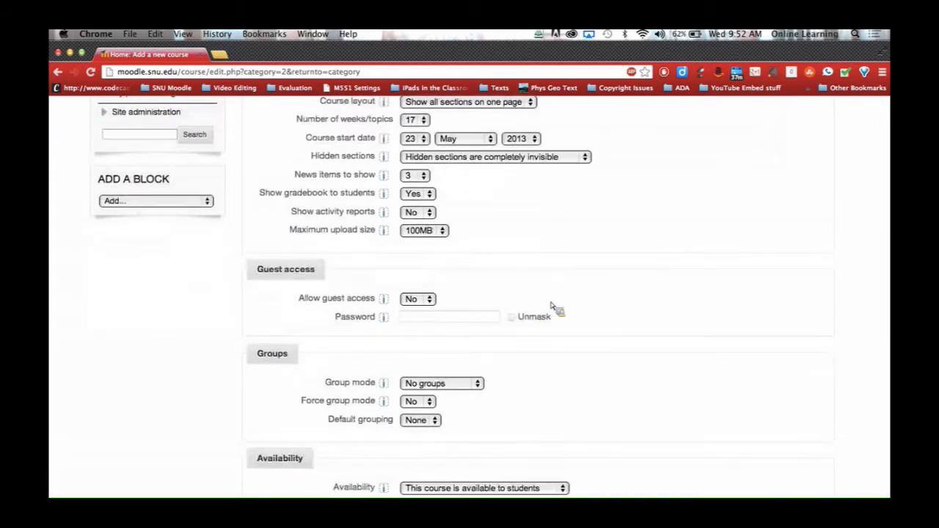
left_click(444, 230)
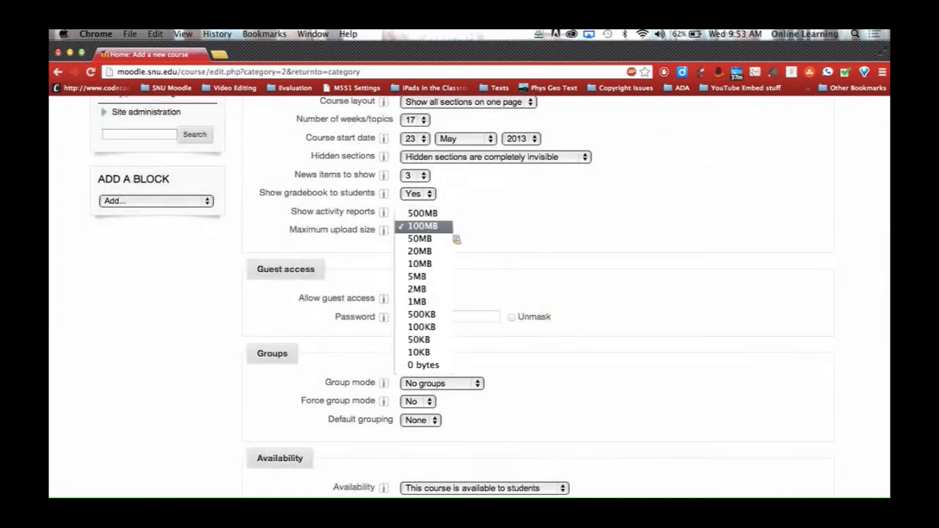
left_click(455, 239)
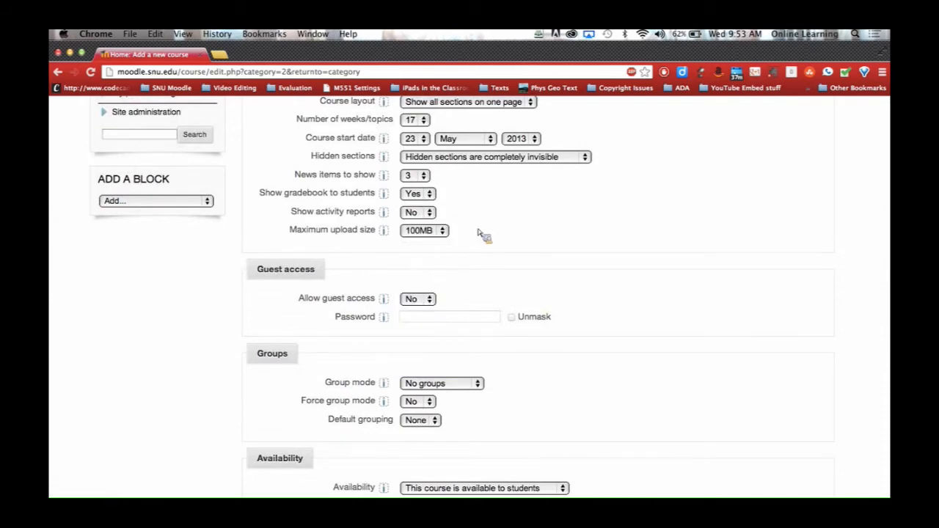
Step: Close the help on activity reports and set Show activity reports to Yes
scroll(493, 264, "down", 2)
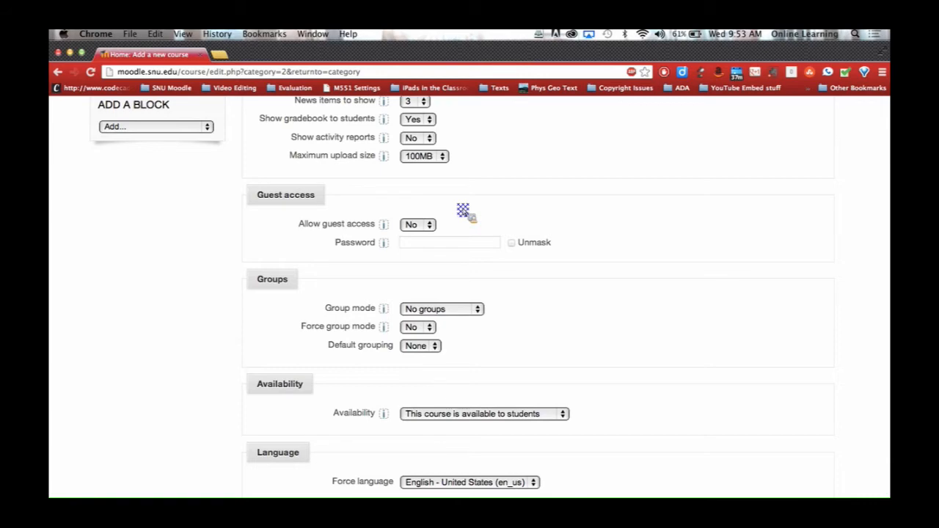
scroll(462, 211, "down", 1)
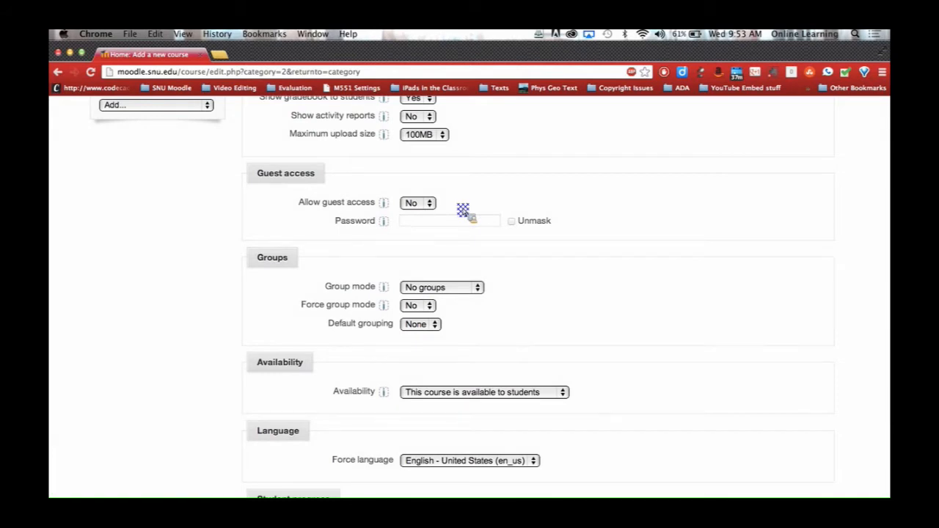
scroll(463, 211, "up", 2)
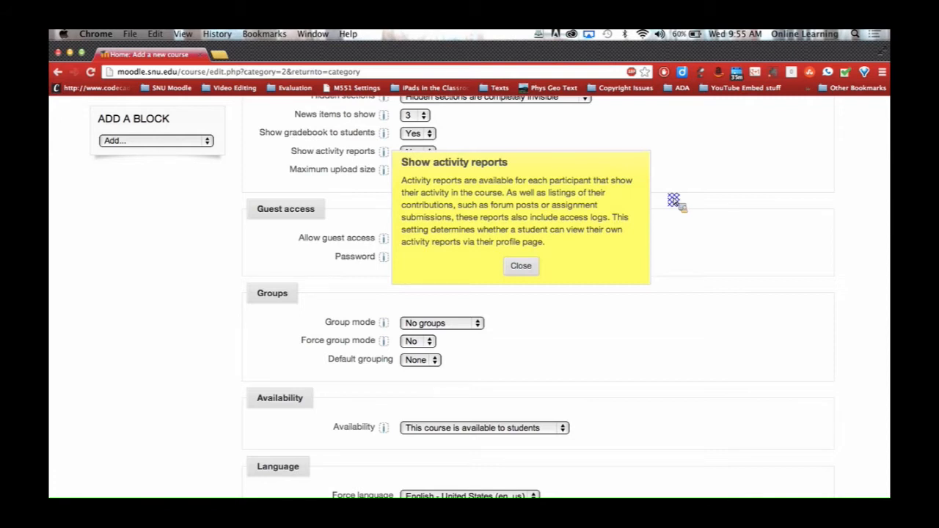
left_click(524, 267)
left_click(430, 153)
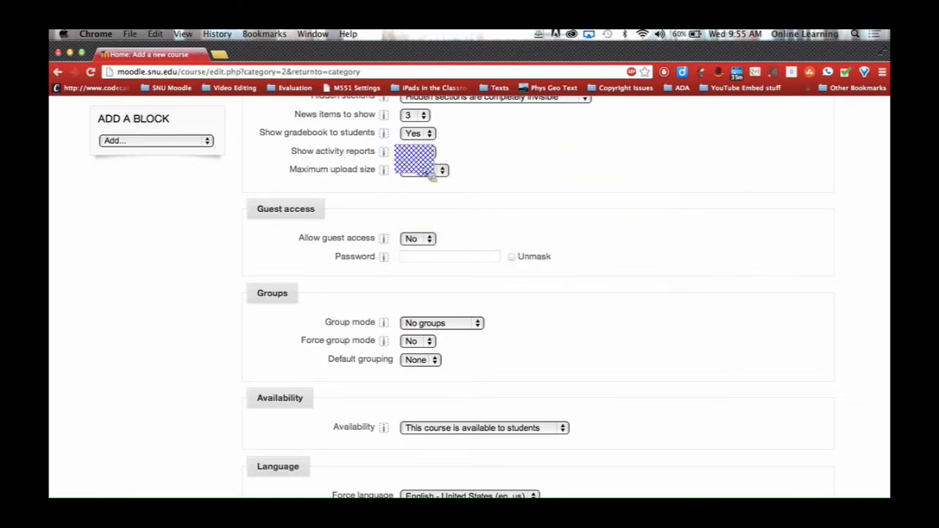
left_click(429, 173)
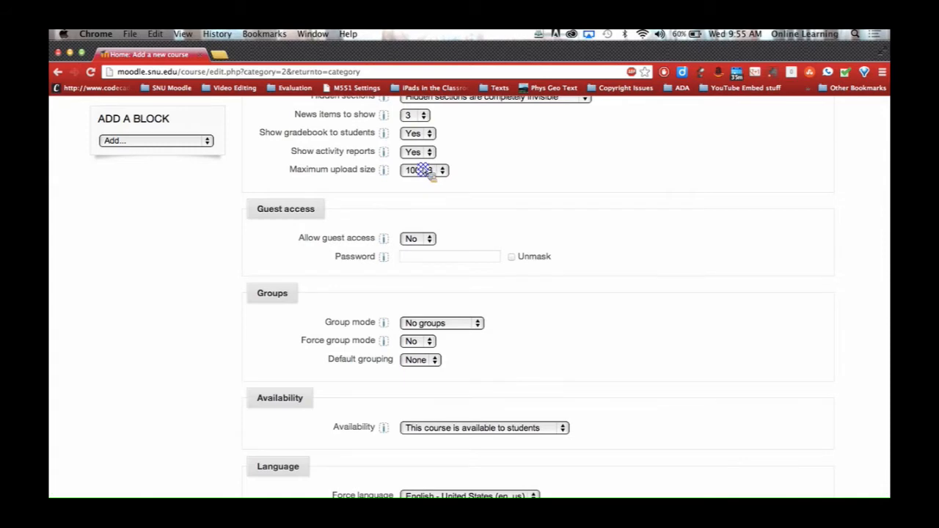
Step: Look over the guest access, groups, availability, language, student progress and role renaming settings
scroll(587, 163, "down", 2)
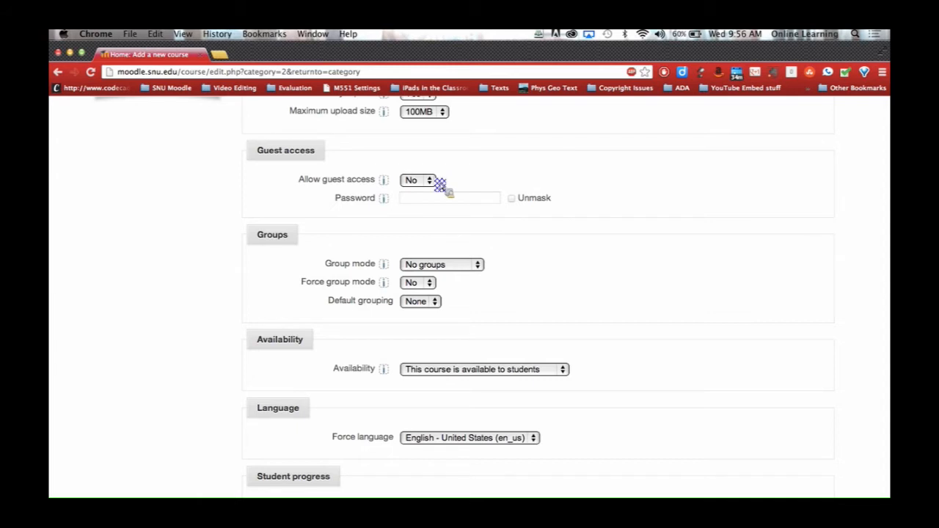
scroll(454, 184, "down", 1)
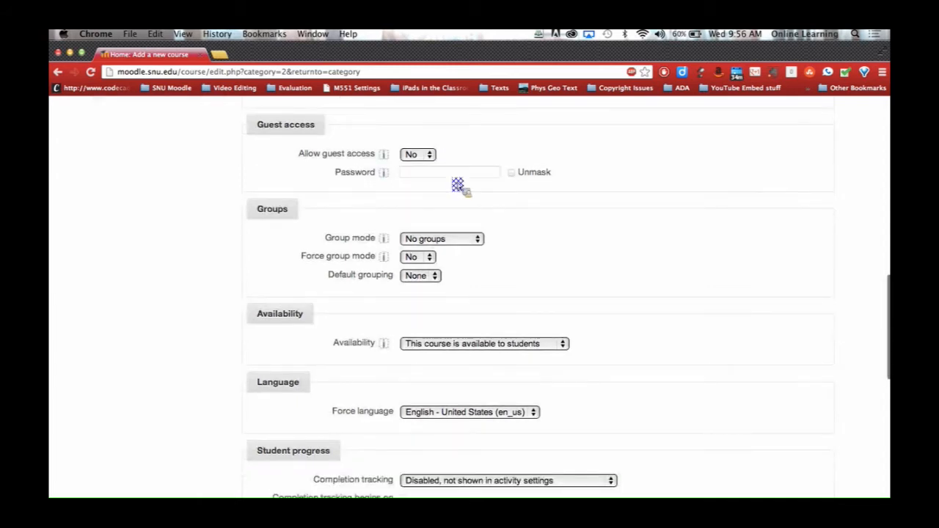
scroll(457, 184, "down", 1)
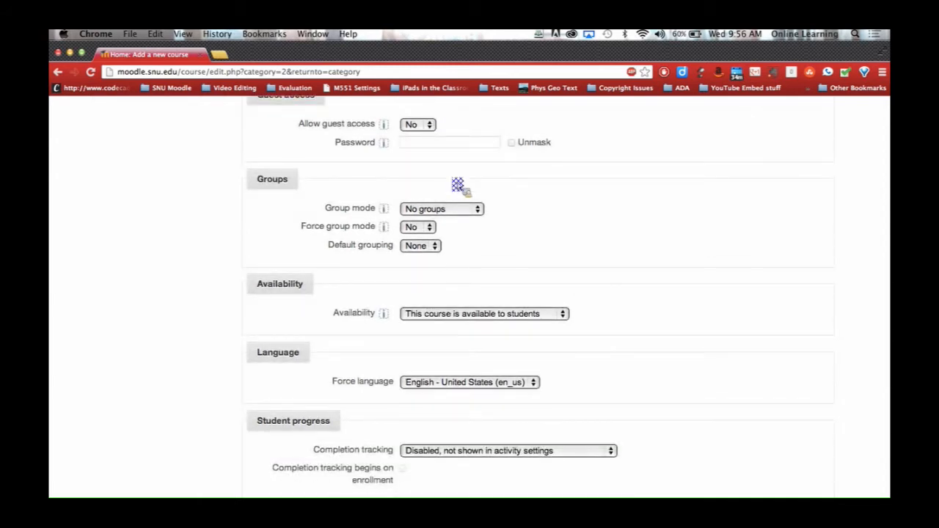
scroll(458, 184, "up", 1)
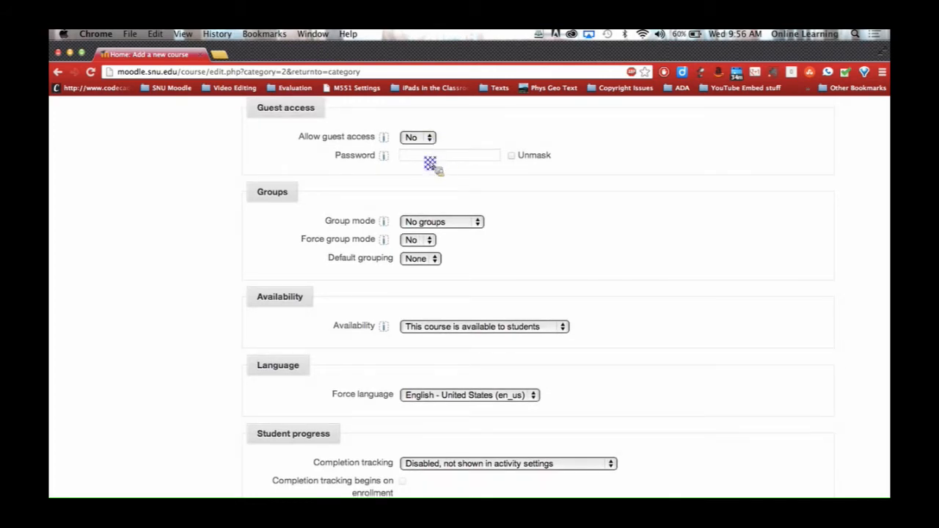
scroll(570, 218, "down", 1)
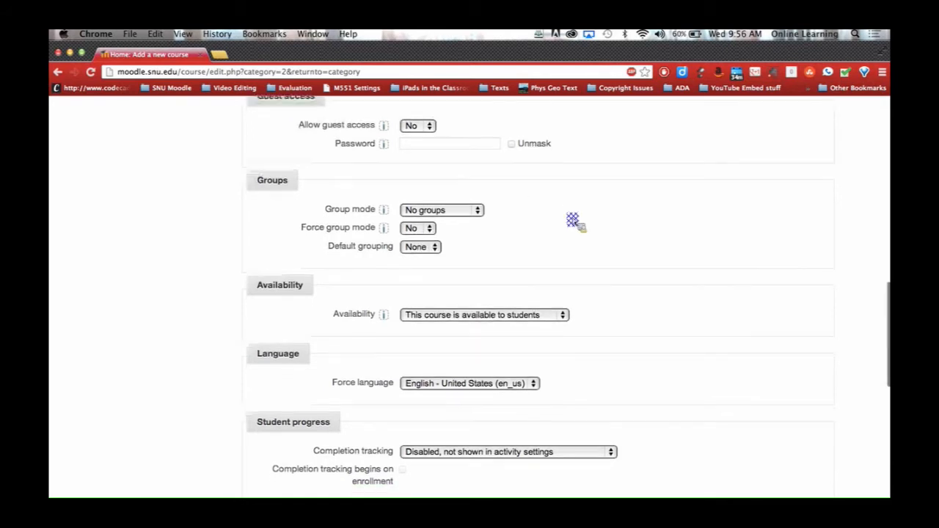
scroll(572, 221, "down", 2)
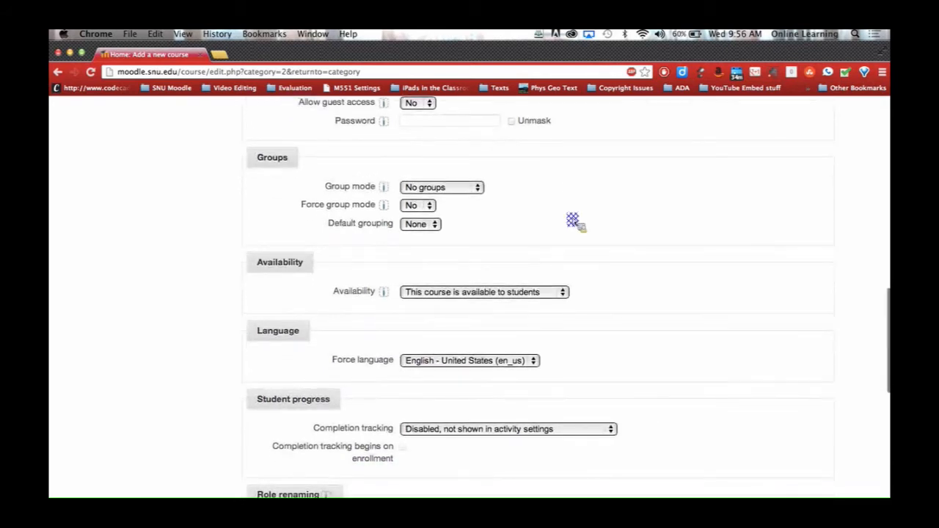
scroll(572, 220, "down", 1)
scroll(572, 221, "down", 1)
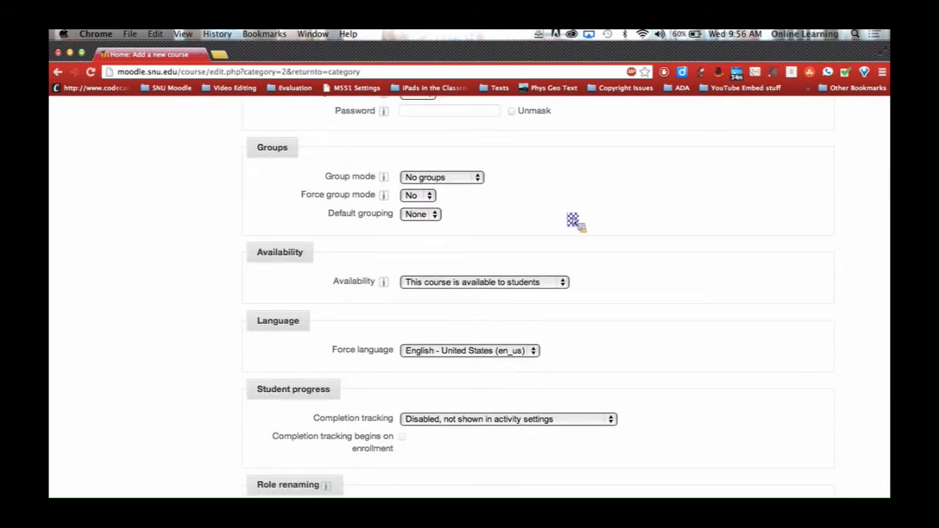
scroll(572, 221, "down", 2)
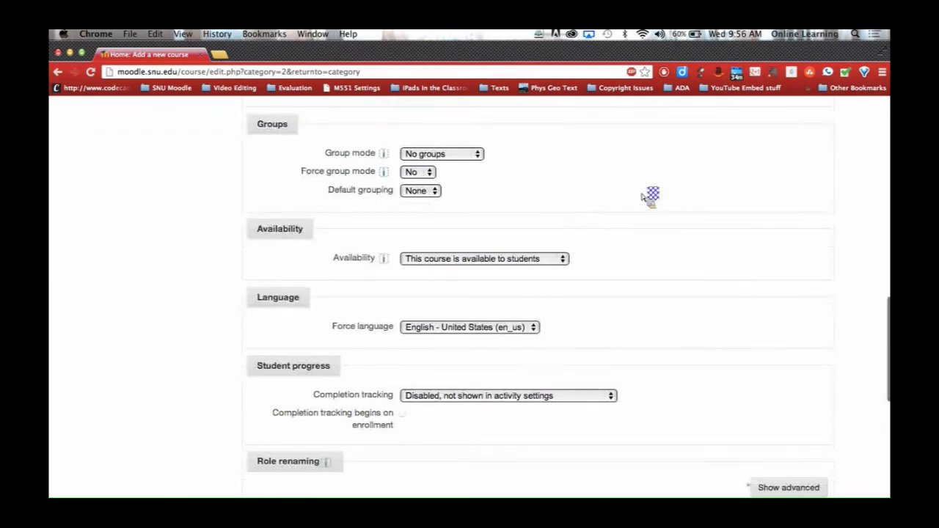
scroll(642, 197, "down", 6)
scroll(648, 192, "up", 4)
scroll(653, 194, "down", 2)
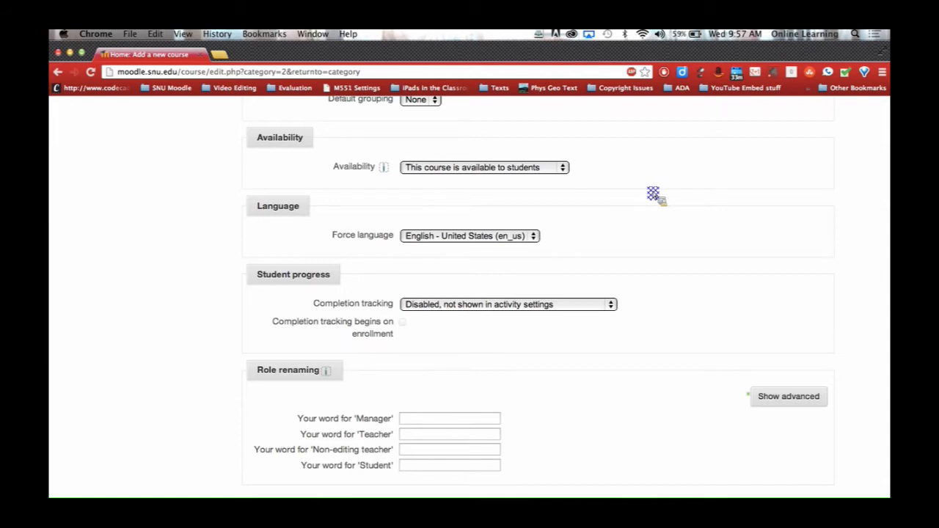
scroll(653, 193, "up", 2)
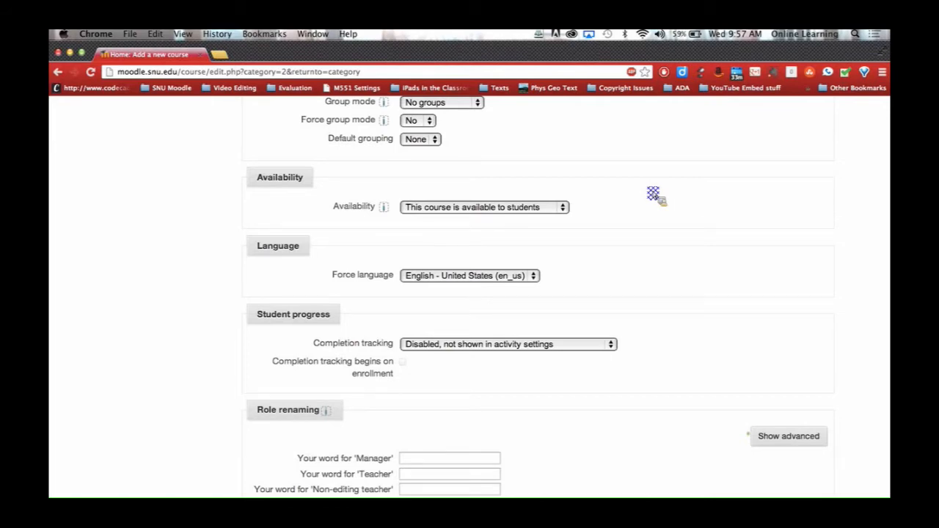
scroll(652, 193, "down", 1)
scroll(652, 193, "up", 2)
scroll(653, 193, "down", 1)
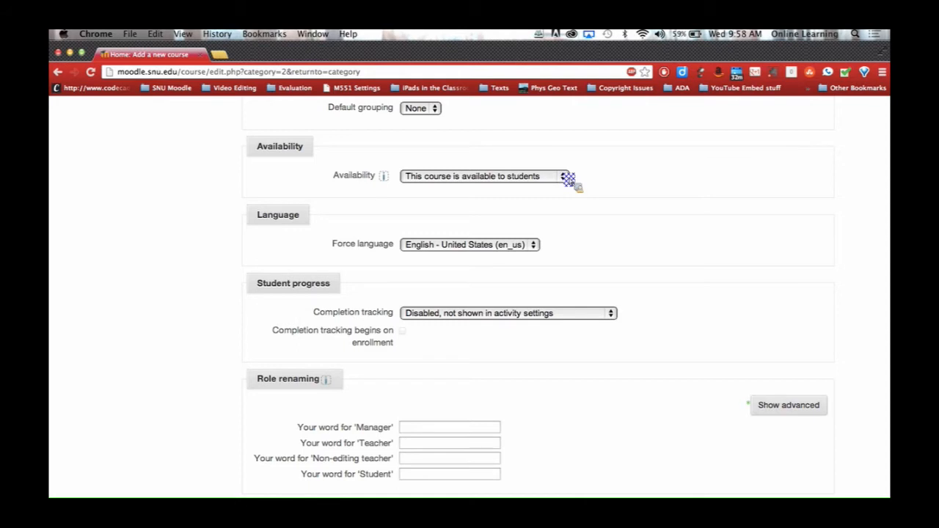
Step: View the available choices for the course's availability to students and for its forced language
left_click(567, 177)
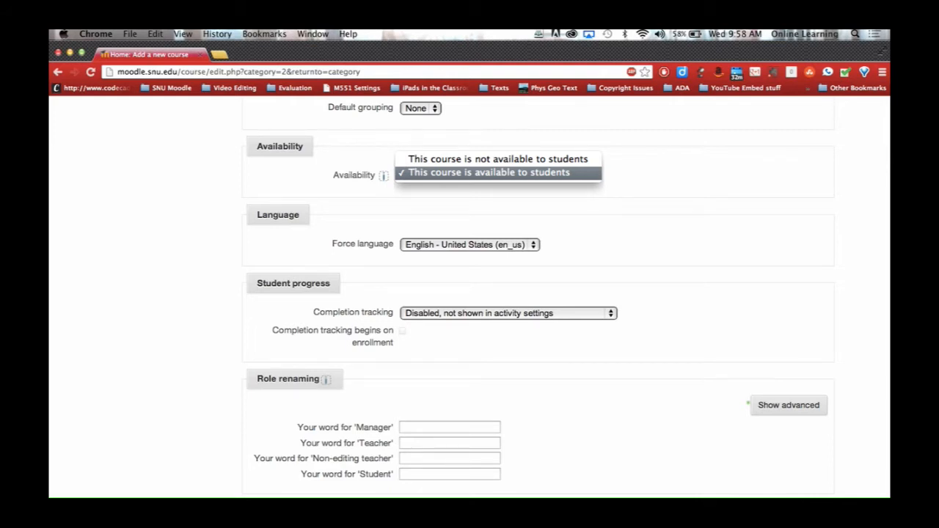
left_click(571, 195)
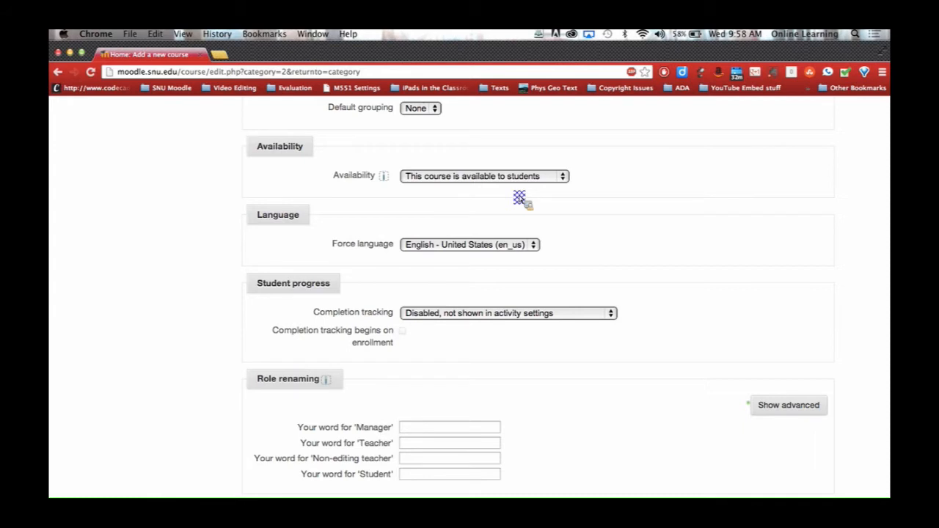
scroll(520, 198, "down", 1)
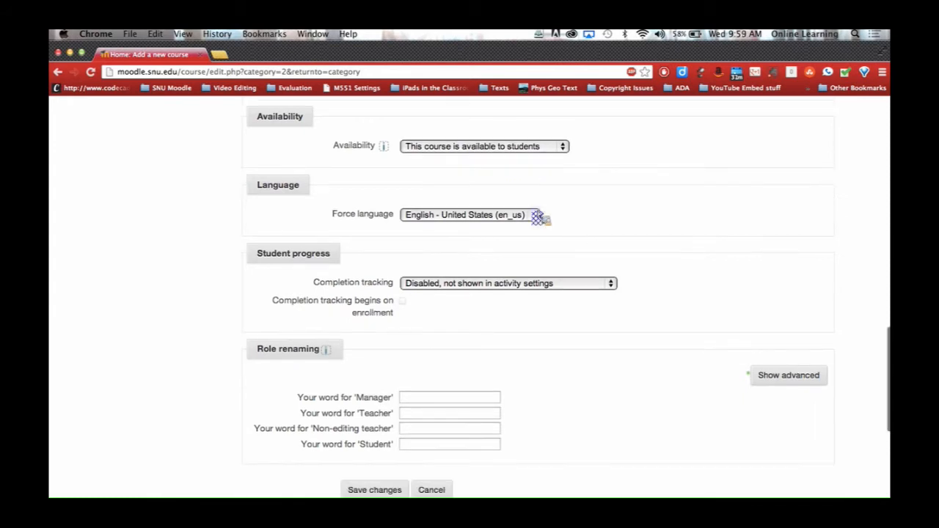
left_click(537, 213)
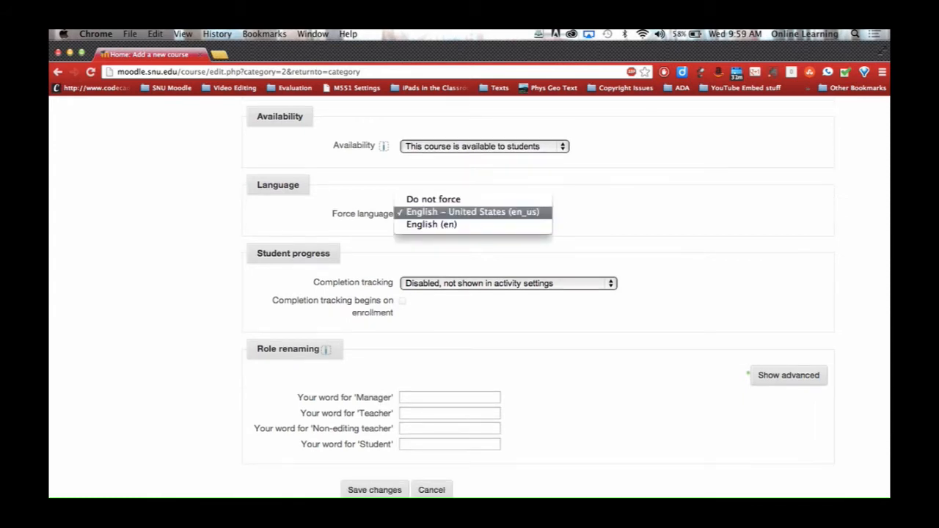
left_click(532, 212)
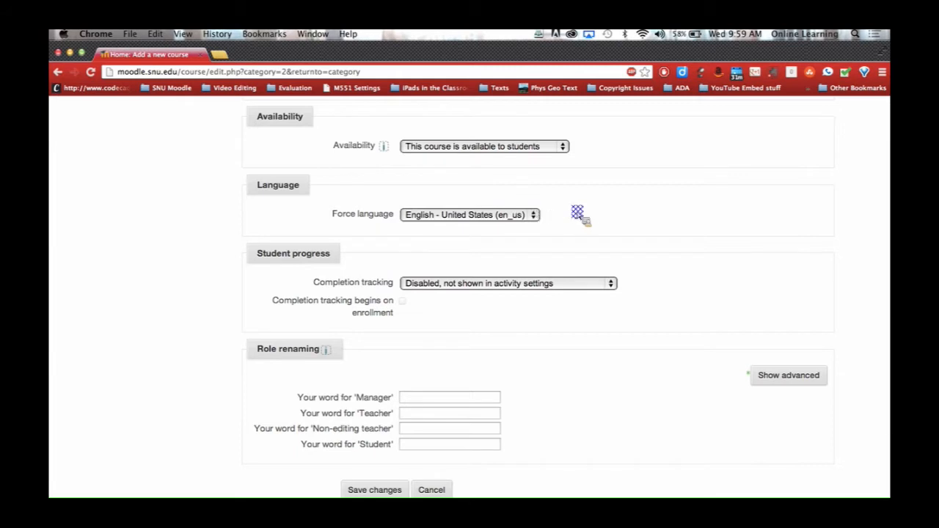
Step: Set completion tracking under Student progress to "Enabled, control via completion and activity settings"
scroll(577, 213, "down", 2)
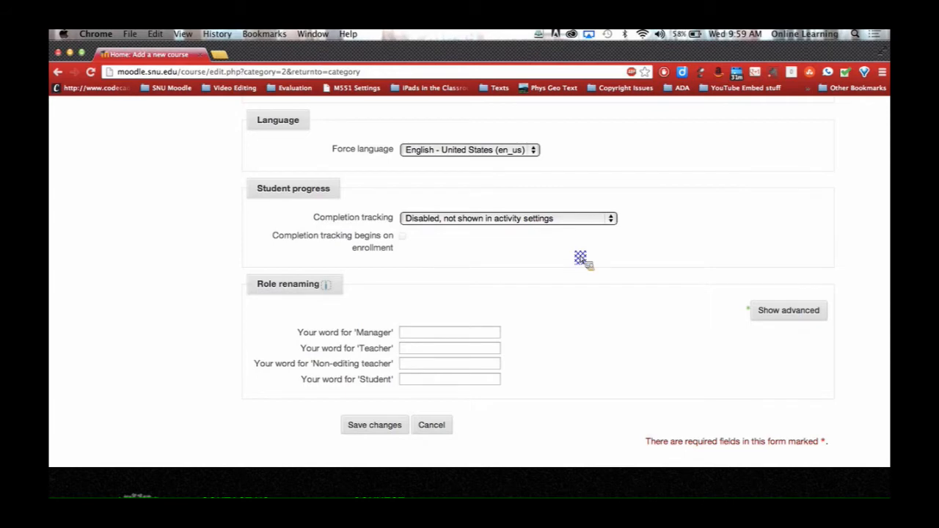
scroll(583, 260, "down", 1)
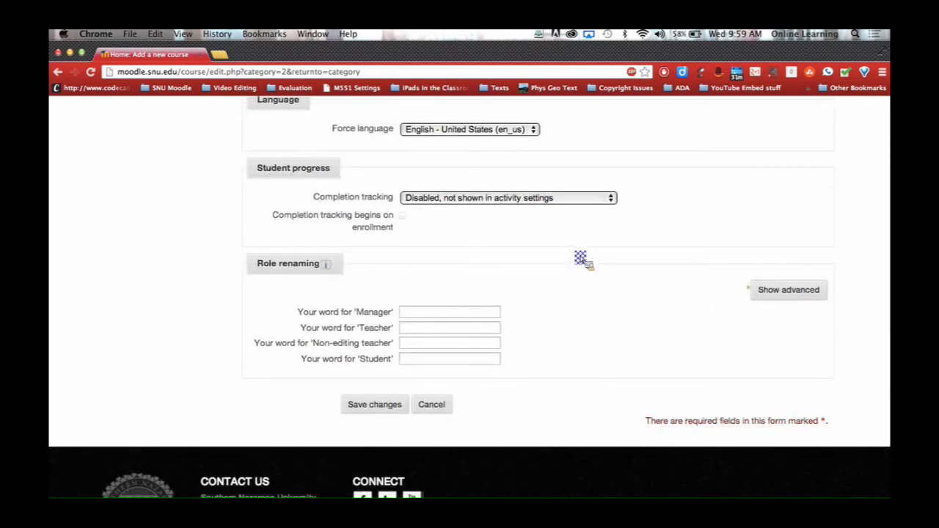
scroll(583, 260, "down", 1)
scroll(583, 260, "down", 1)
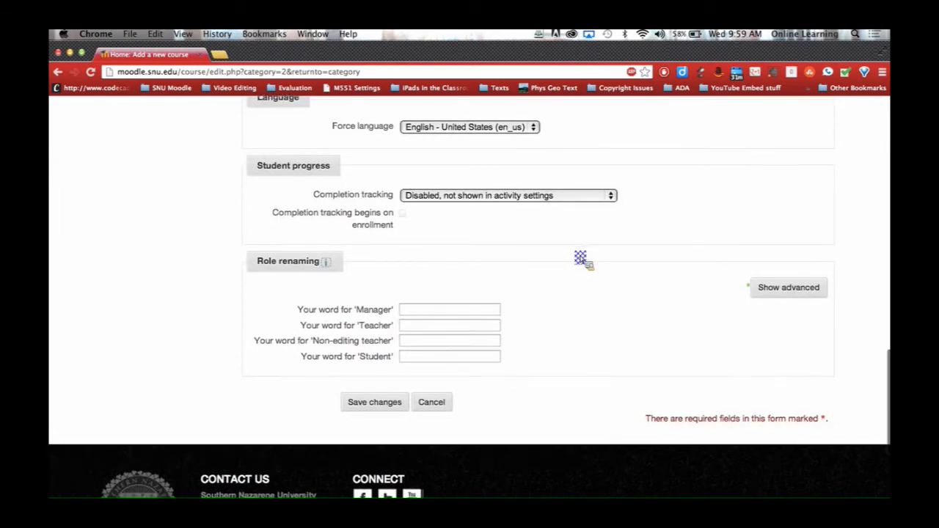
scroll(579, 253, "down", 1)
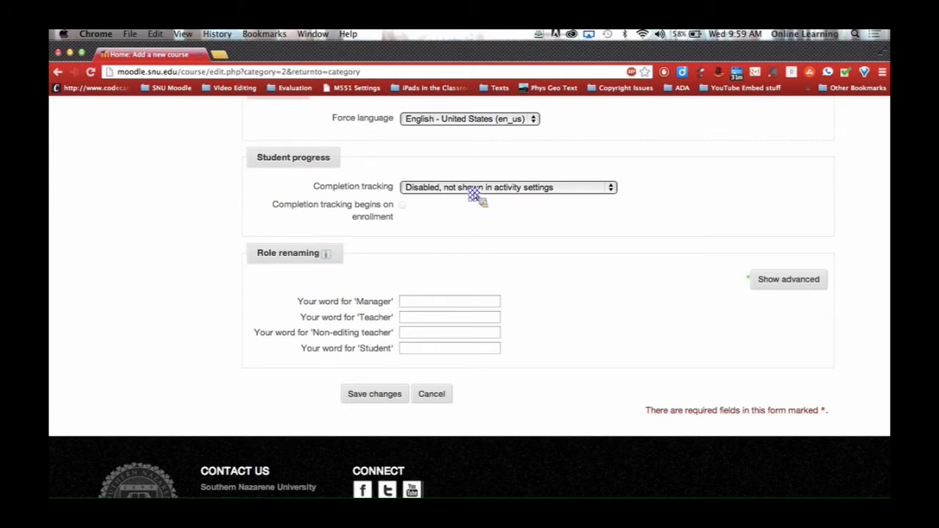
left_click(474, 189)
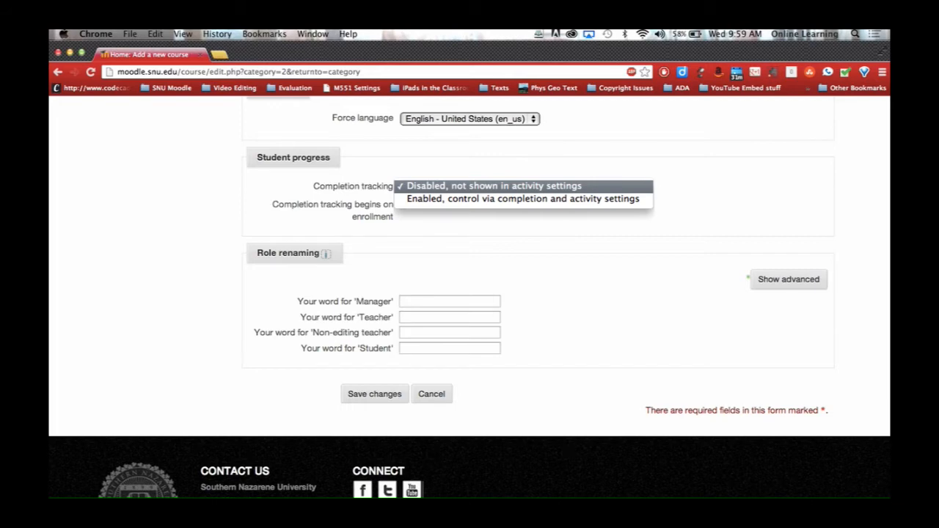
left_click(473, 199)
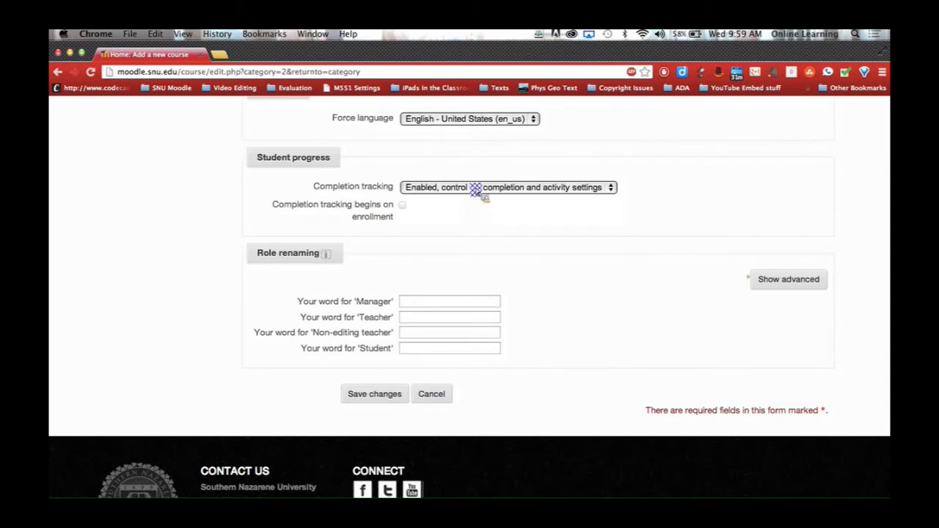
Step: Set completion tracking to "Disabled, not shown in activity settings" and save the new course
left_click(475, 188)
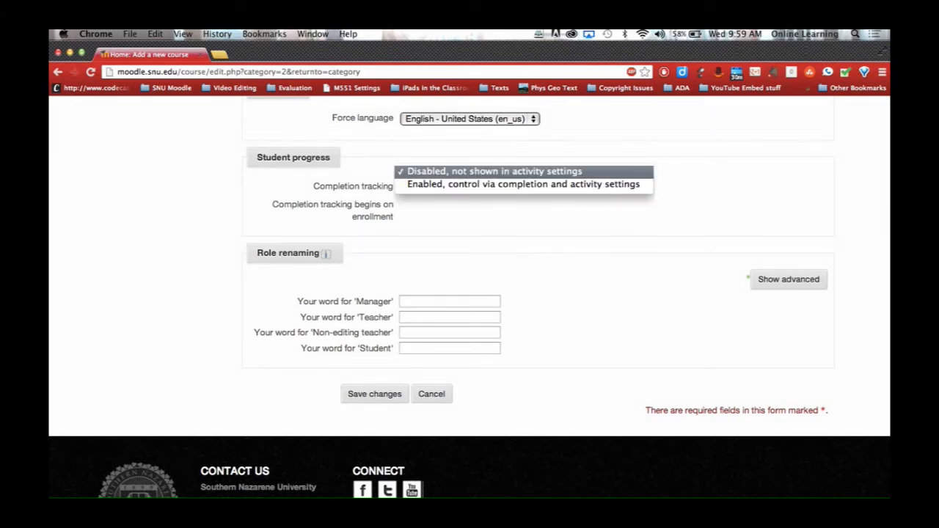
left_click(484, 171)
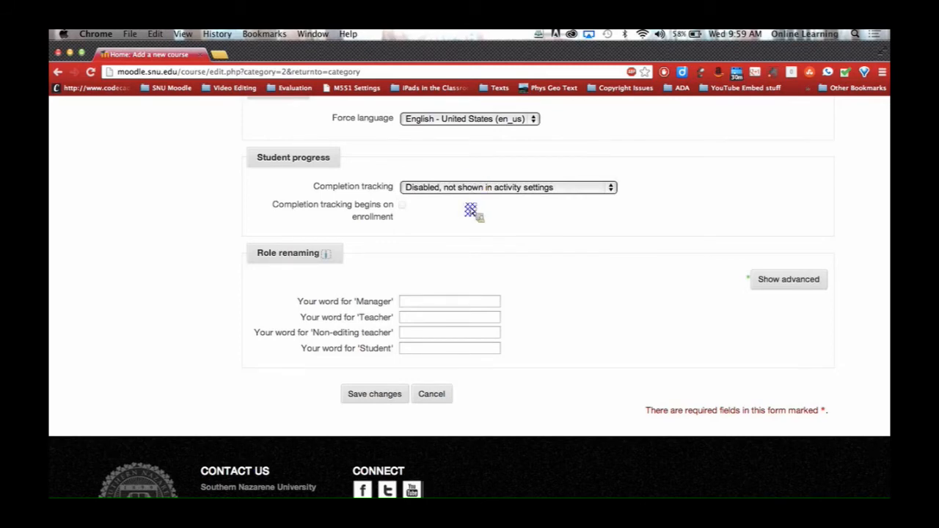
scroll(470, 210, "down", 1)
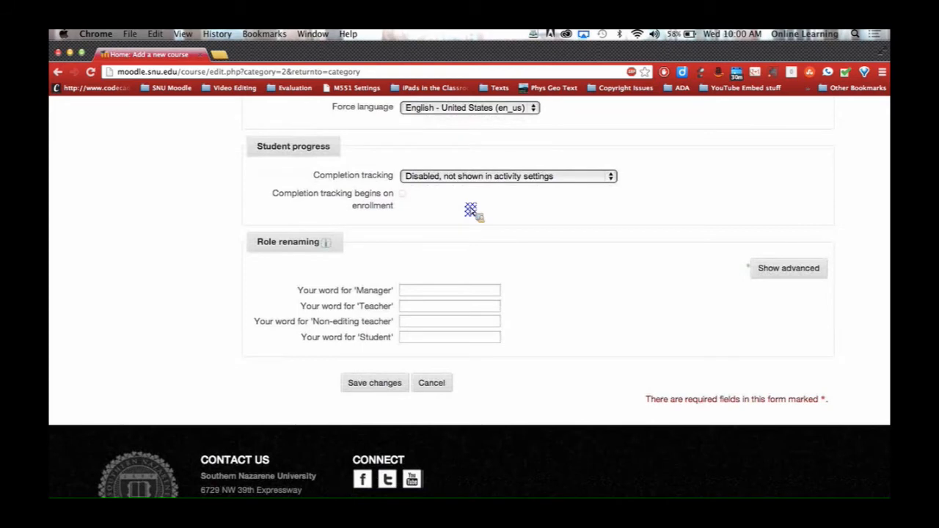
scroll(470, 210, "down", 1)
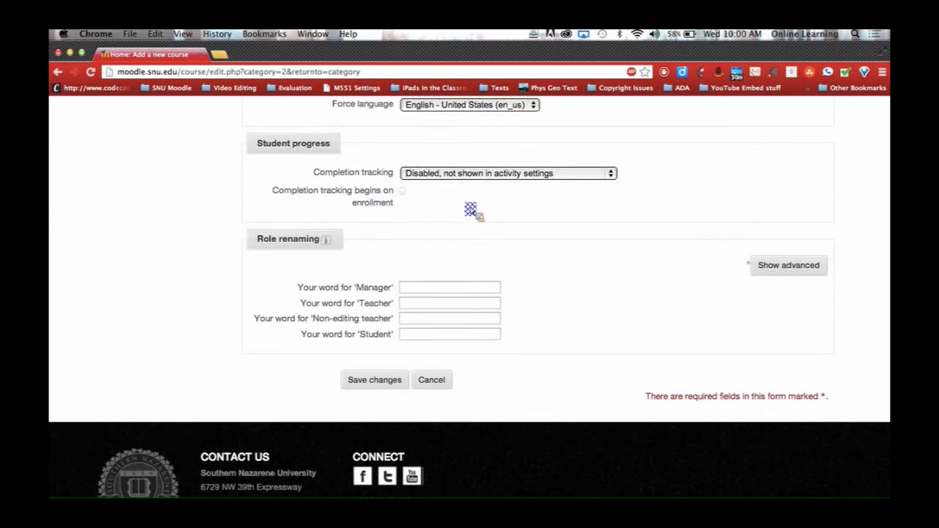
scroll(470, 210, "down", 1)
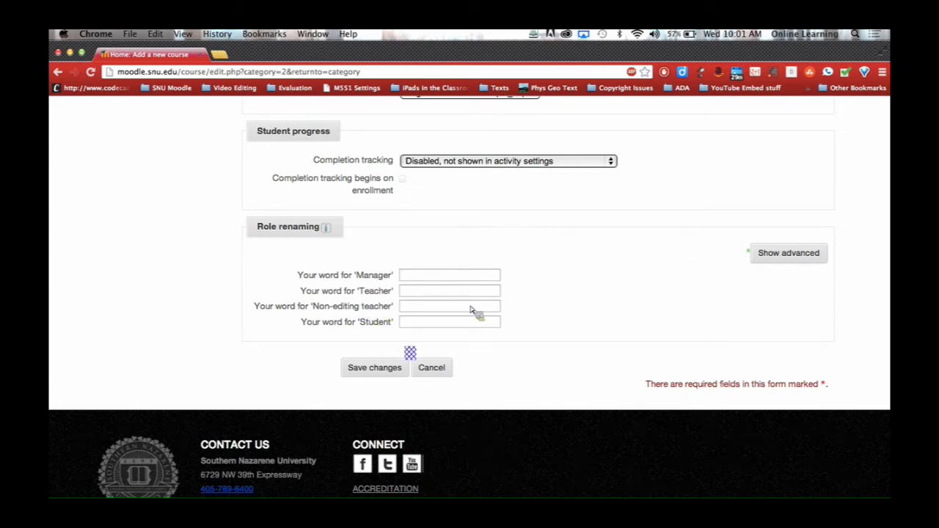
left_click(376, 370)
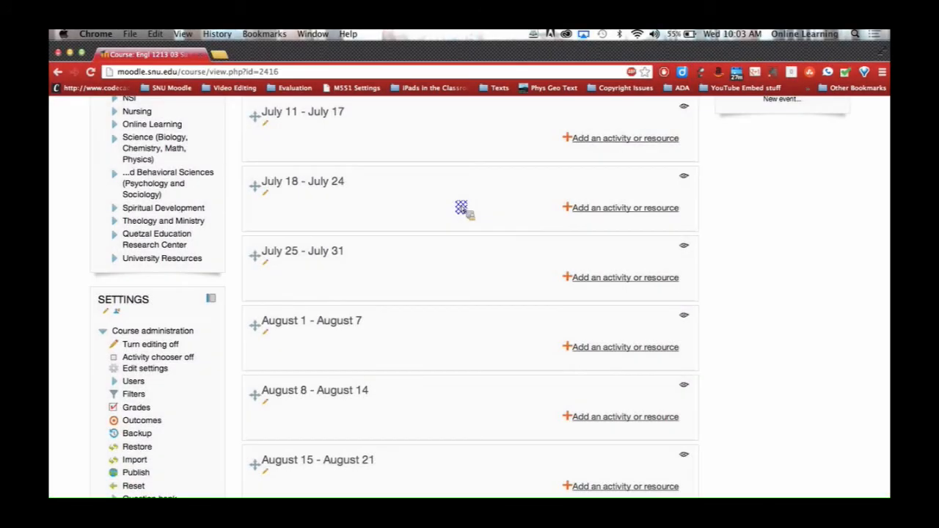
Step: Look over the new course page's news forum, weekly sections and editing controls
scroll(461, 209, "up", 10)
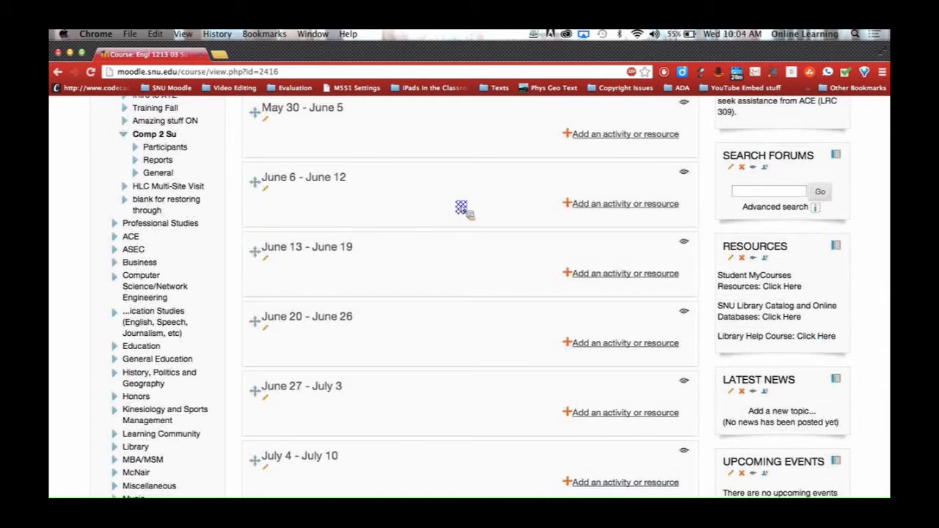
scroll(462, 208, "up", 8)
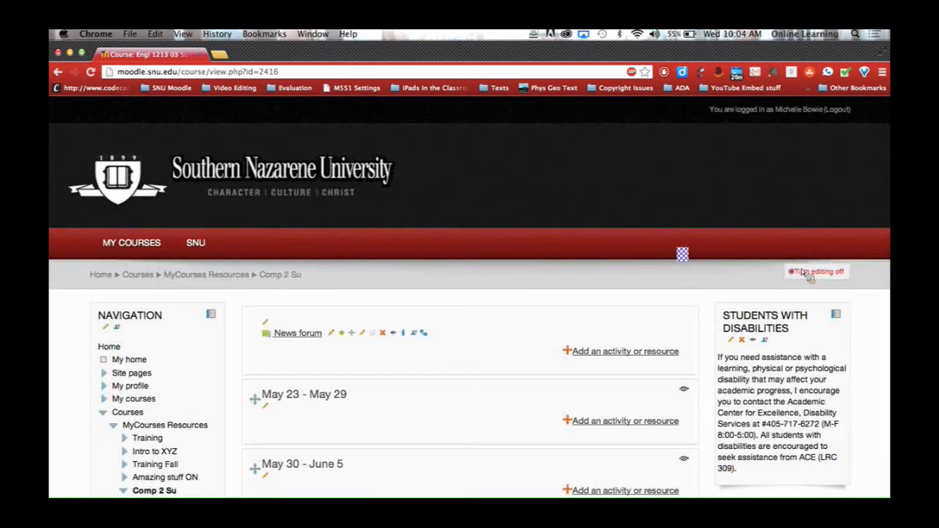
scroll(682, 253, "down", 3)
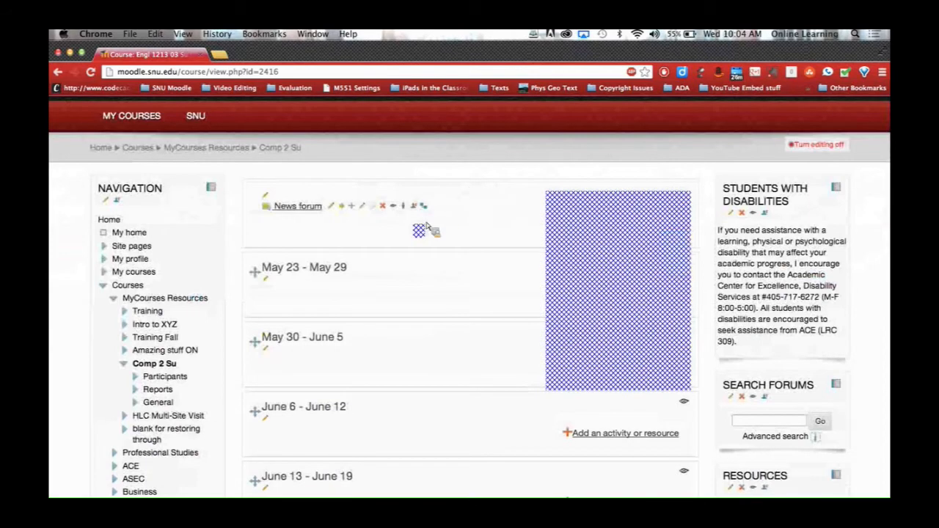
scroll(472, 213, "down", 2)
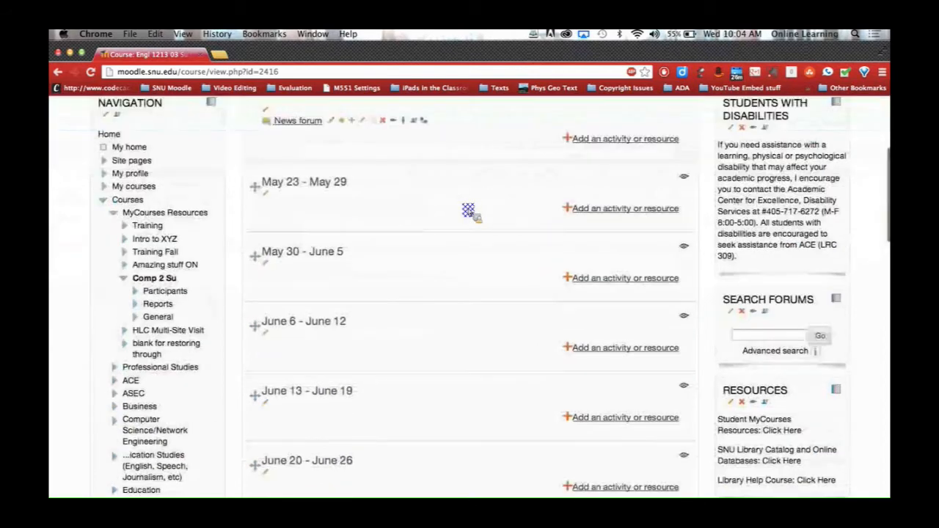
scroll(468, 210, "down", 1)
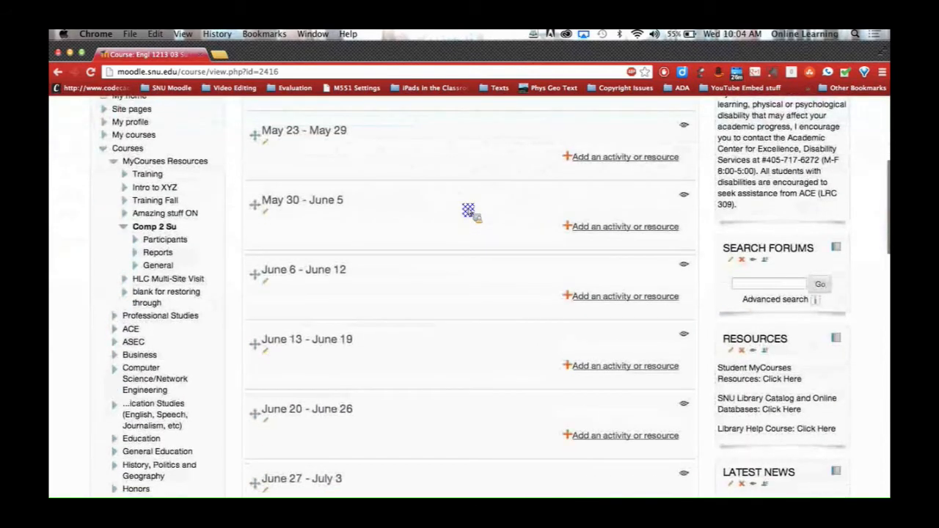
Step: Open the course's settings for editing and review the general, guest access, groups, availability and language settings
scroll(467, 210, "down", 12)
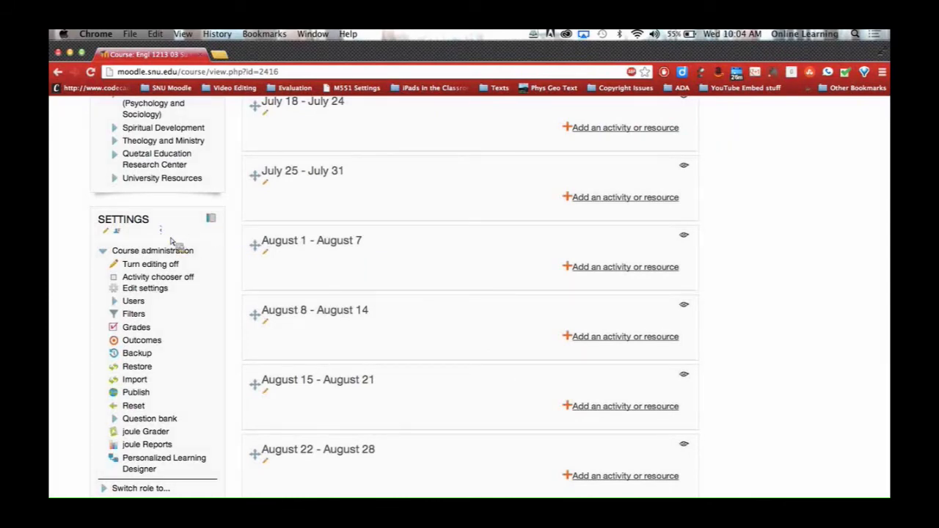
scroll(168, 235, "down", 1)
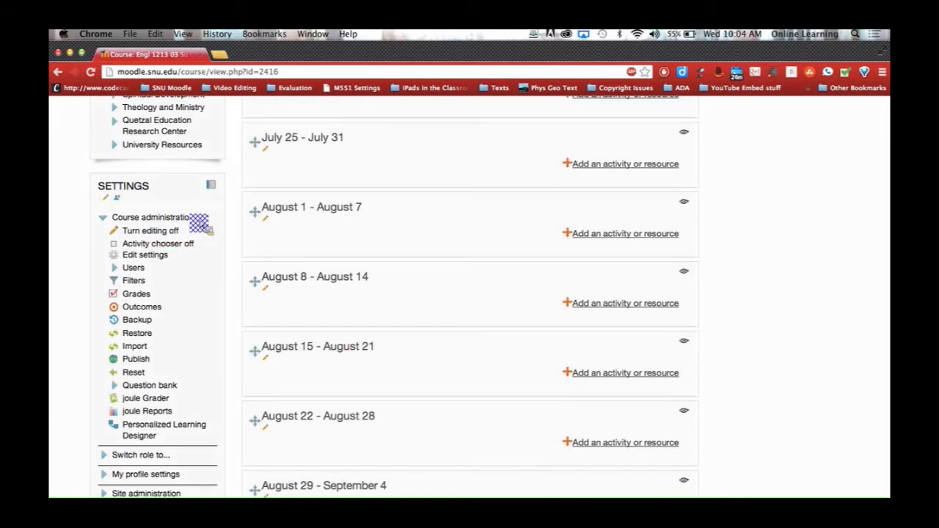
left_click(161, 256)
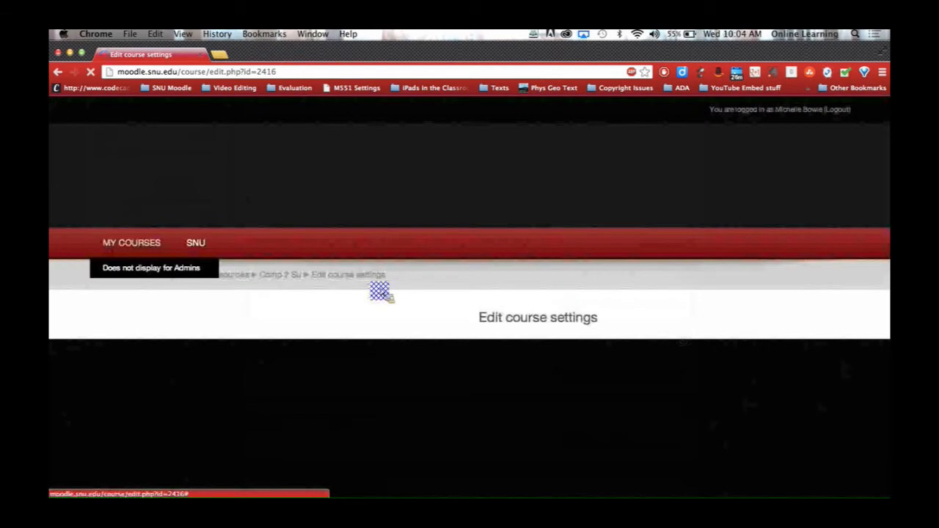
scroll(380, 292, "down", 10)
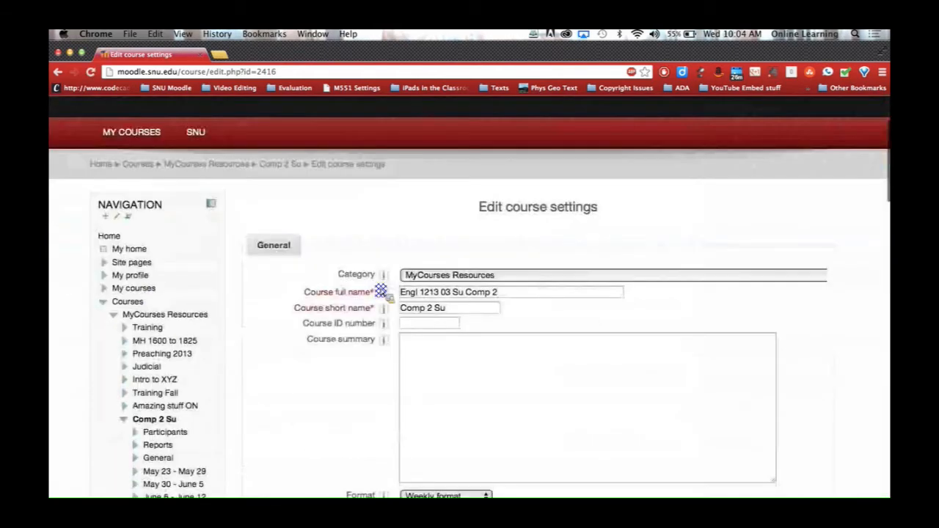
scroll(380, 291, "down", 5)
scroll(380, 292, "up", 7)
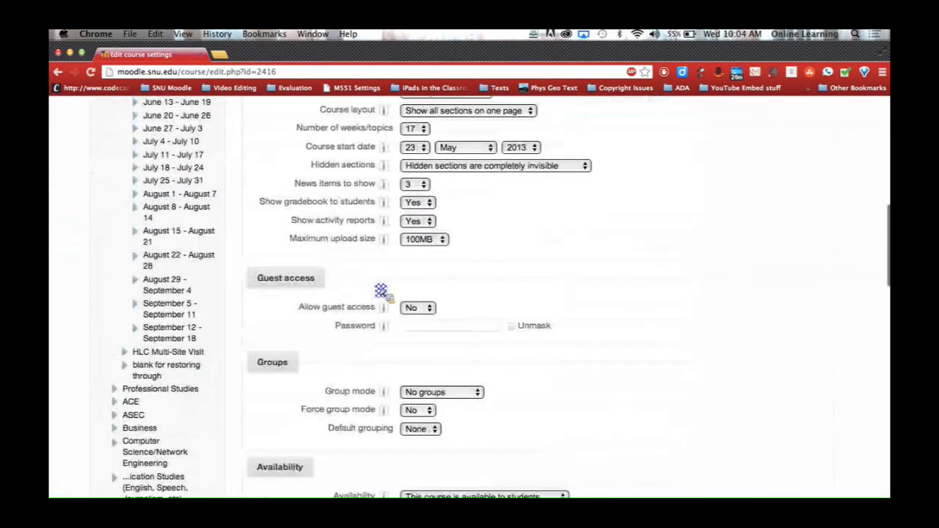
scroll(380, 291, "down", 5)
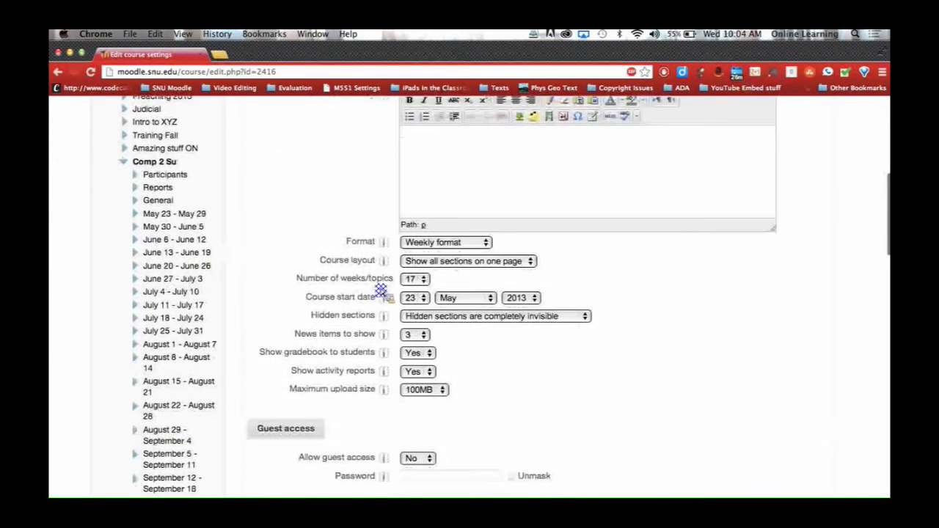
scroll(379, 291, "down", 5)
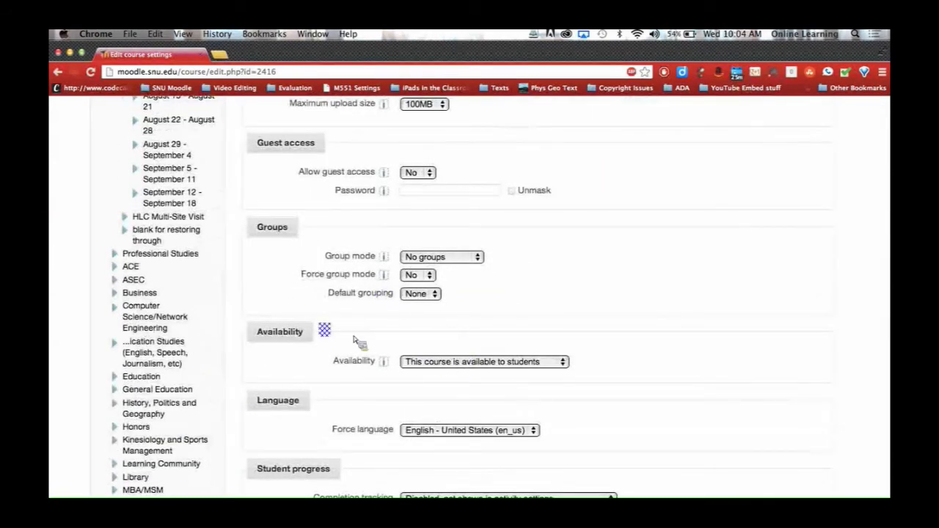
scroll(325, 330, "up", 1)
scroll(325, 330, "up", 15)
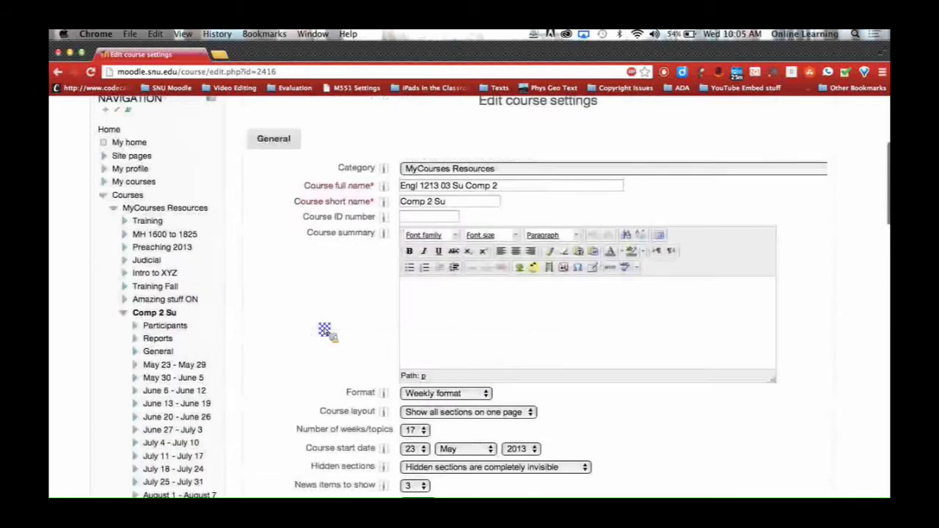
scroll(325, 330, "up", 3)
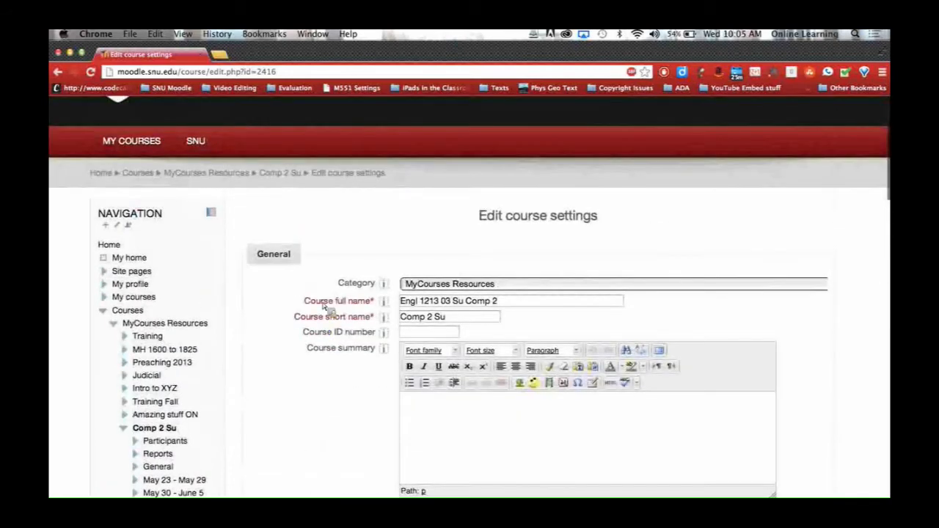
Step: Return to the Comp 2 Su course page and look over its weekly sections and course administration options
left_click(282, 178)
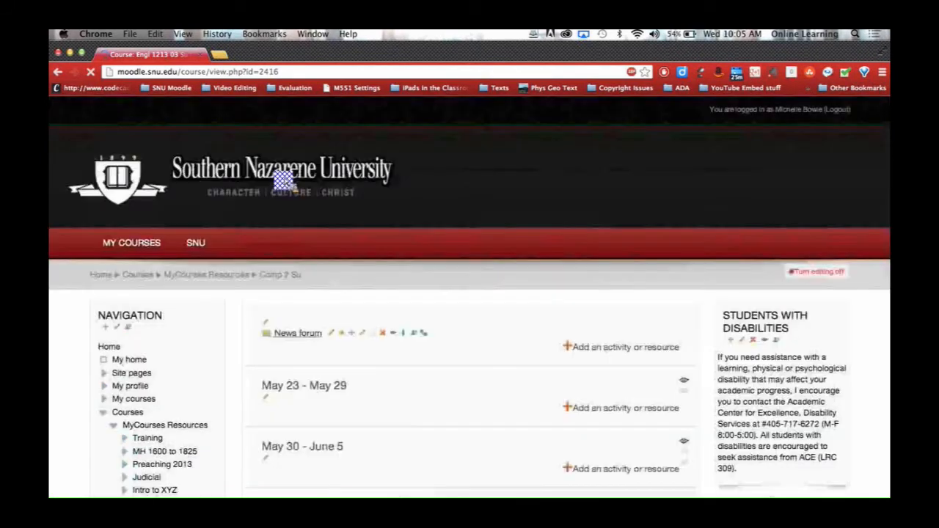
scroll(353, 227, "down", 3)
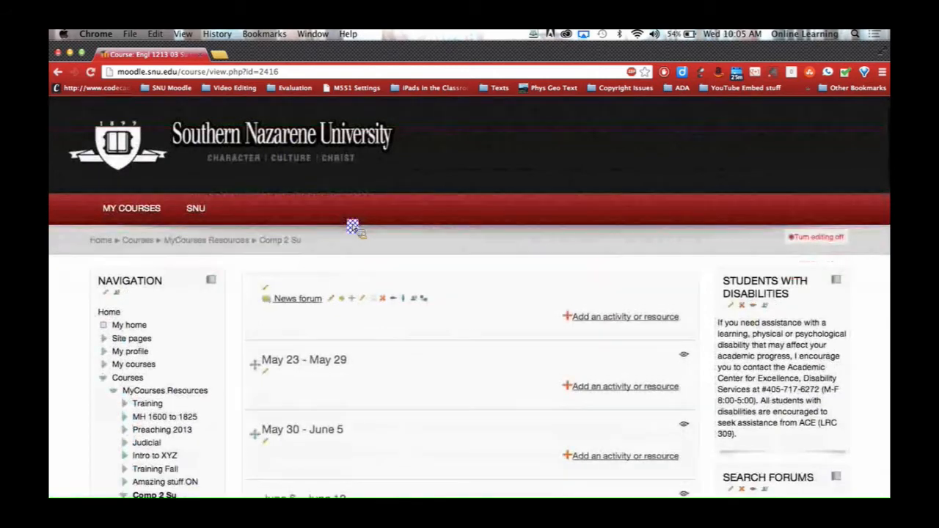
scroll(355, 226, "down", 5)
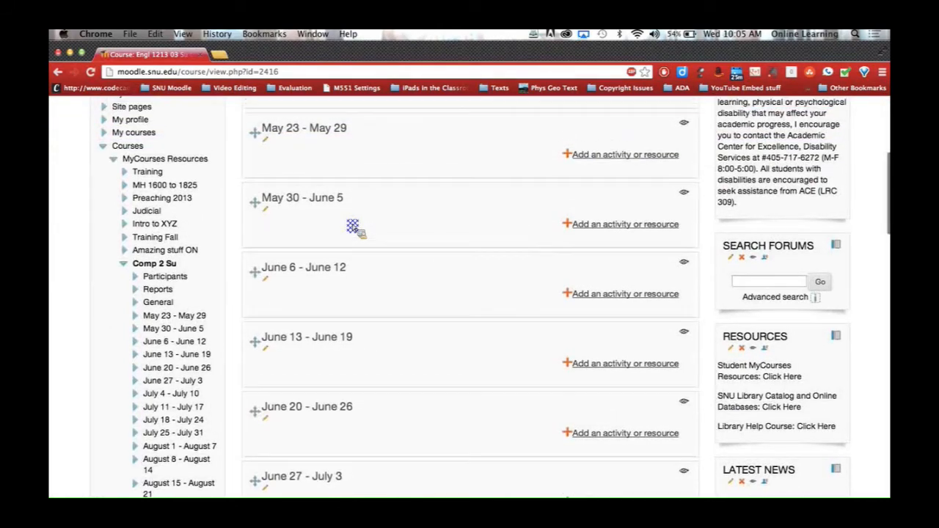
scroll(353, 226, "down", 3)
scroll(353, 227, "down", 15)
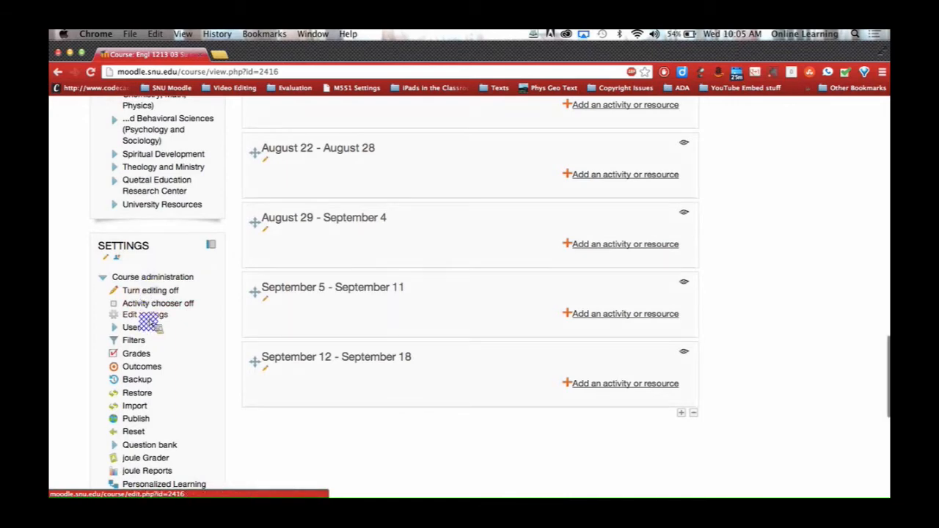
scroll(148, 321, "down", 3)
Step: Examine the course page's navigation block, including the course categories and the weekly entries under Comp 2 Su
scroll(149, 321, "up", 10)
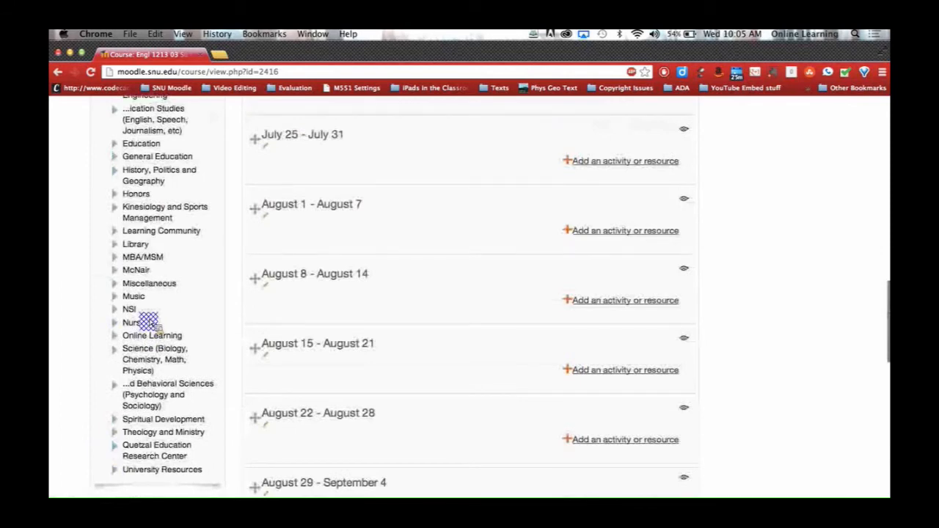
scroll(148, 321, "up", 1)
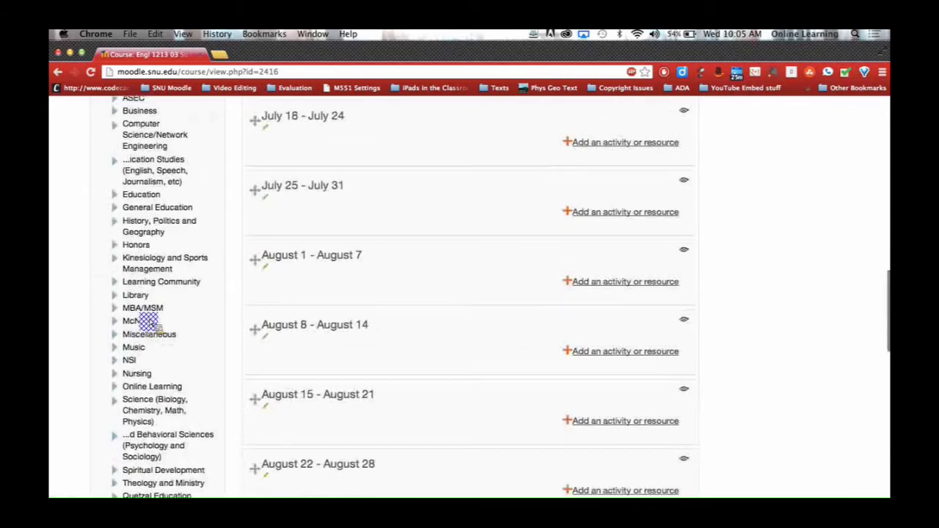
scroll(148, 322, "up", 4)
scroll(148, 321, "up", 12)
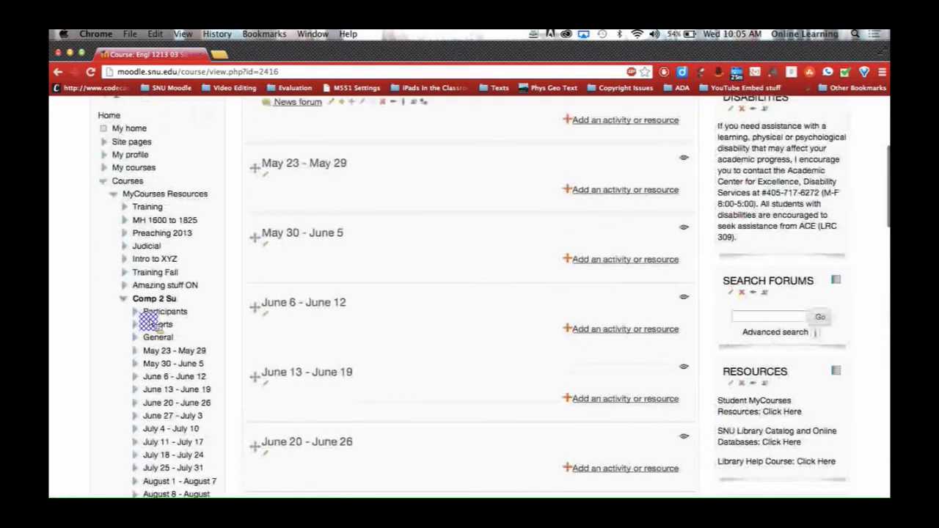
scroll(148, 321, "up", 6)
scroll(262, 330, "down", 3)
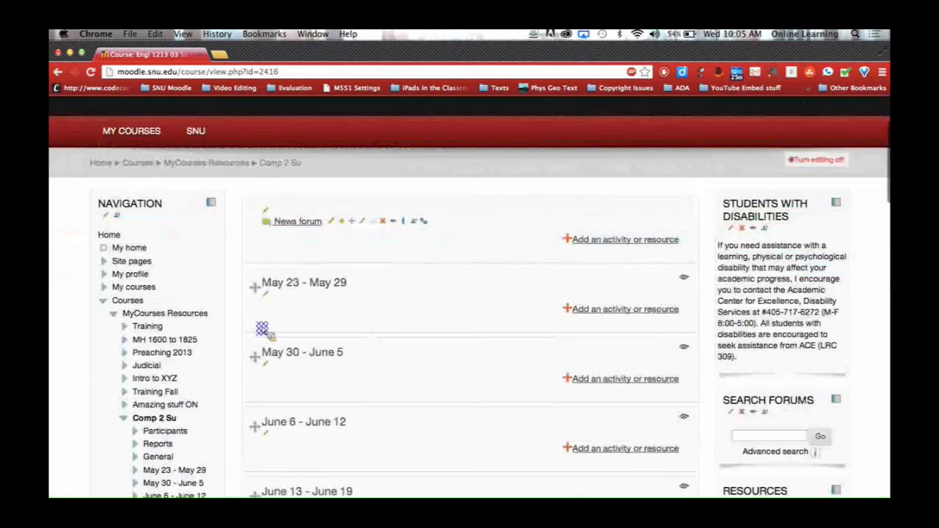
scroll(262, 330, "down", 3)
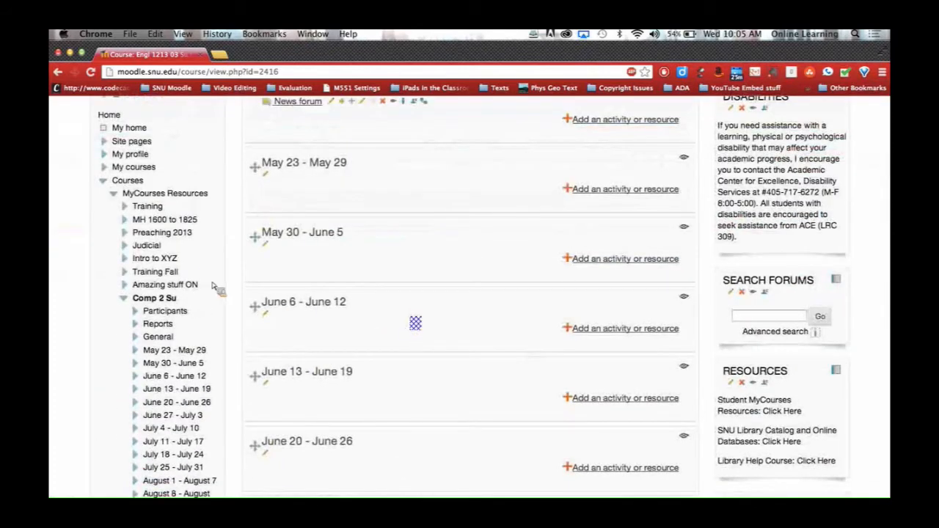
scroll(204, 185, "up", 2)
scroll(205, 186, "down", 1)
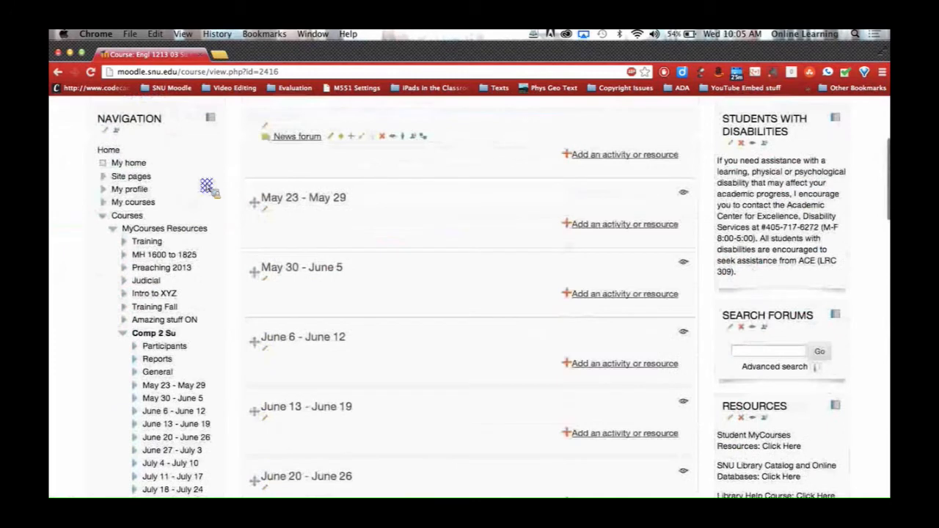
scroll(207, 187, "down", 3)
scroll(207, 188, "down", 15)
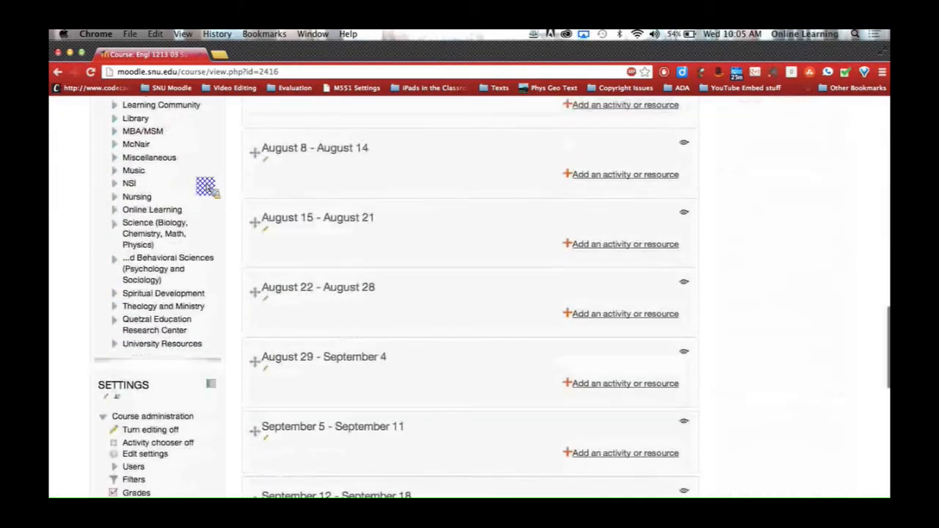
scroll(205, 187, "up", 15)
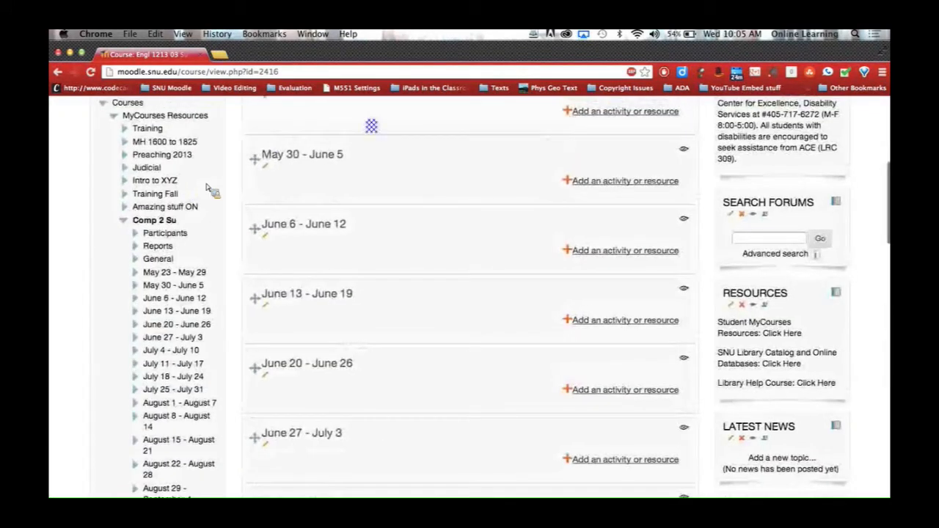
Step: Look over the Students with Disabilities, Search Forums and Resources blocks on the course page
scroll(373, 125, "up", 4)
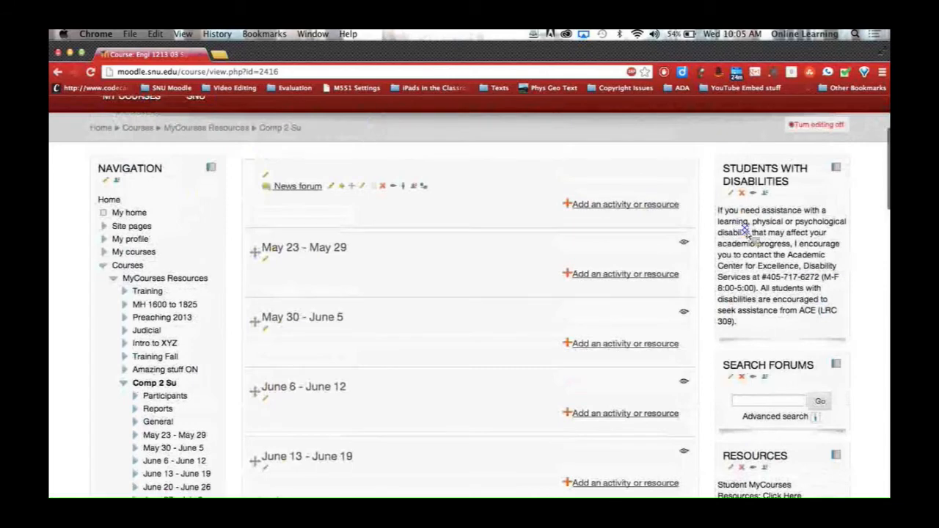
scroll(739, 227, "down", 3)
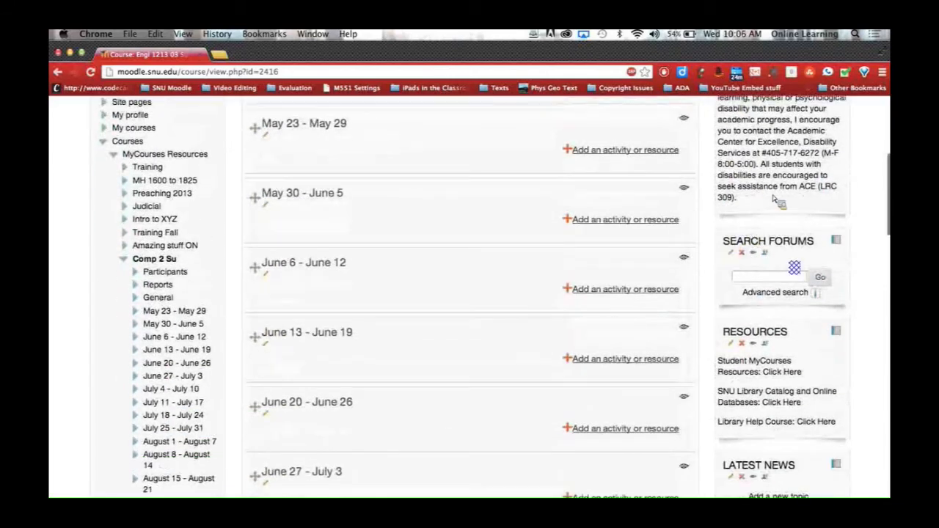
scroll(796, 269, "down", 3)
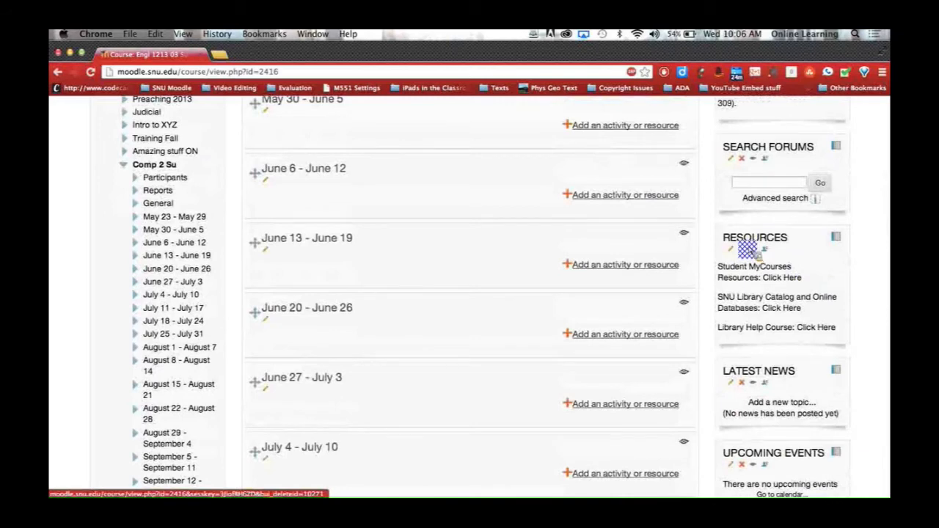
Step: Delete the Search Forums and Latest News blocks from the Comp 2 Su course page, confirming each deletion
left_click(749, 167)
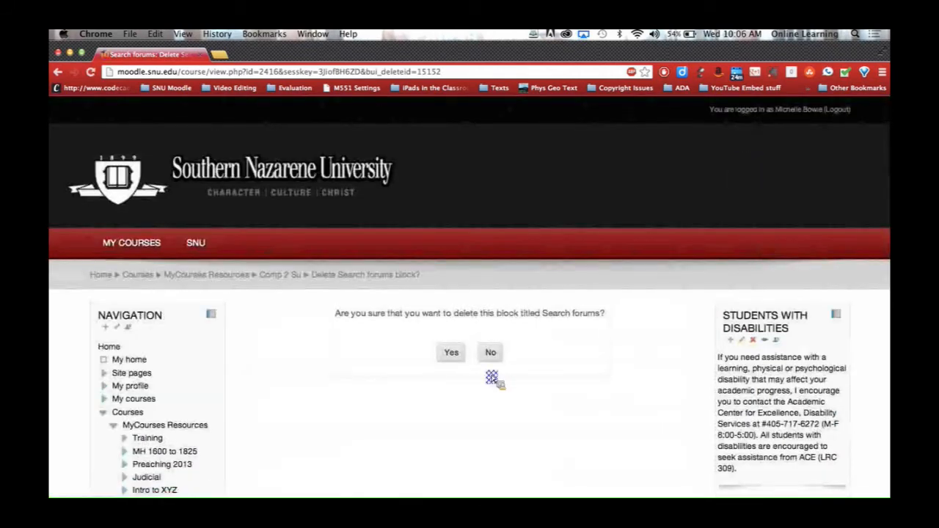
left_click(452, 356)
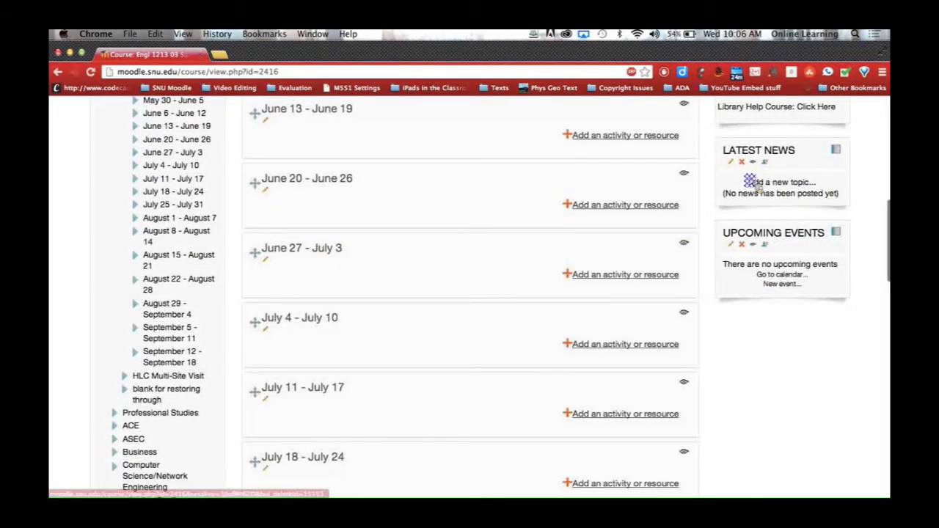
scroll(749, 180, "up", 1)
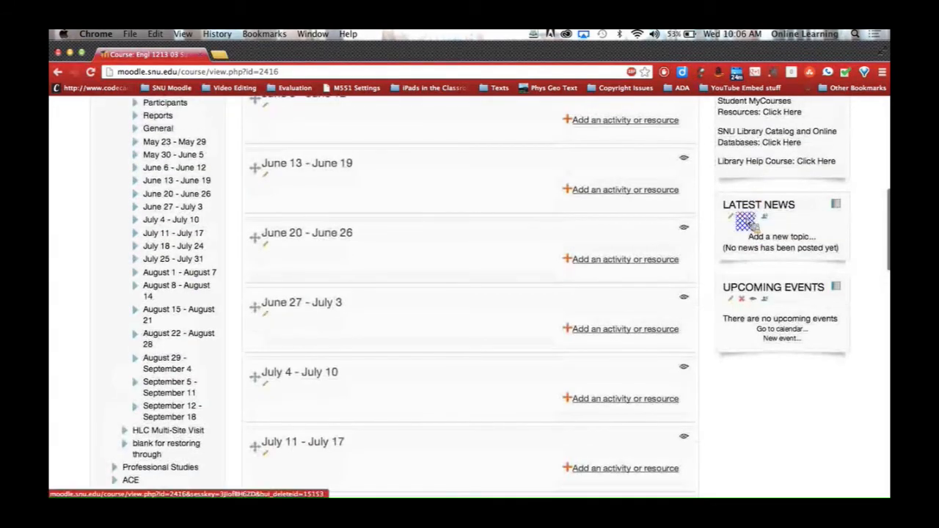
left_click(742, 218)
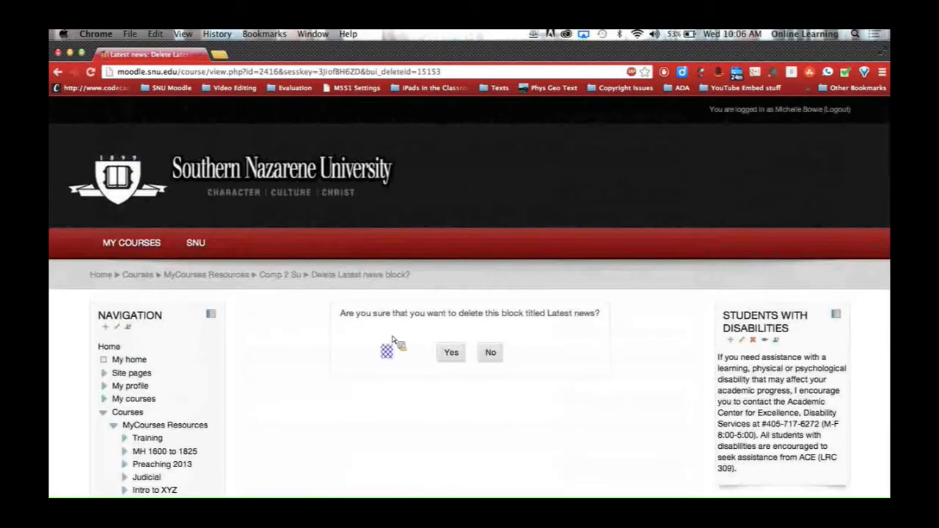
left_click(448, 354)
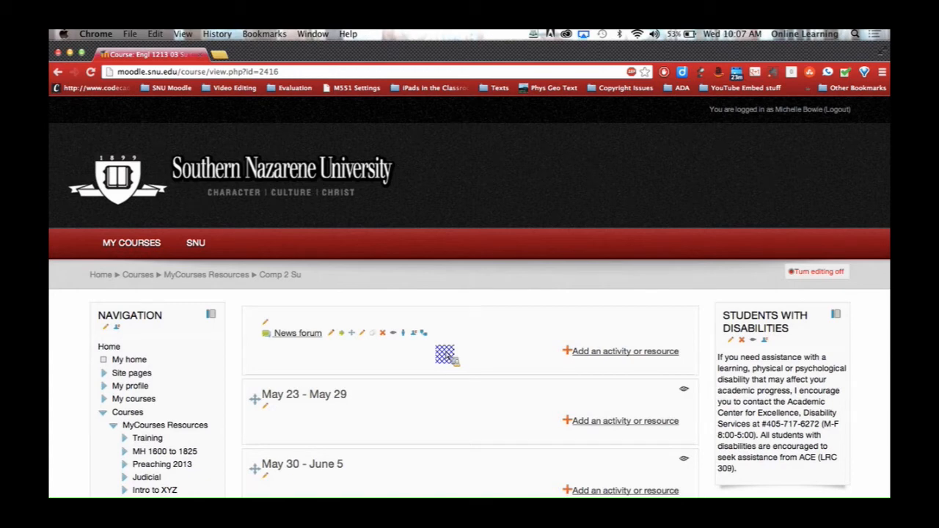
Step: Delete the Upcoming Events block from the course page and confirm the deletion
scroll(444, 354, "down", 5)
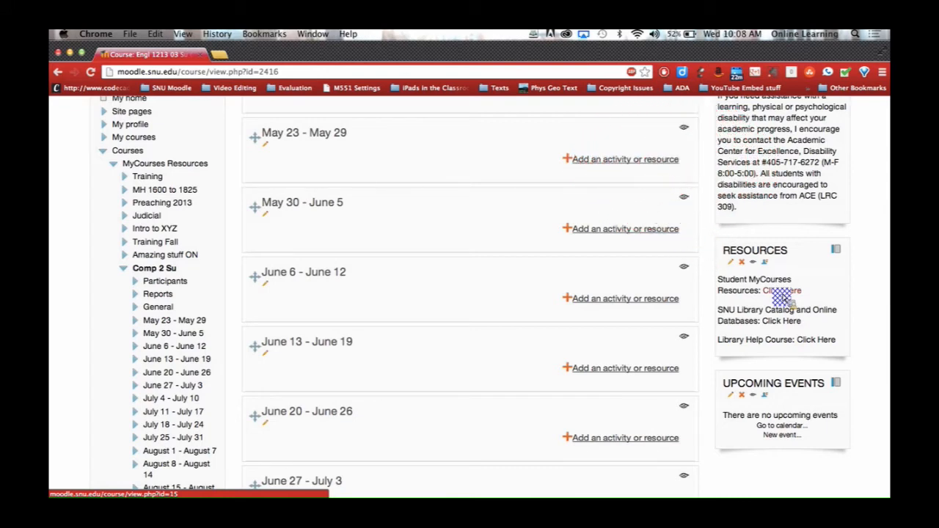
scroll(781, 297, "down", 2)
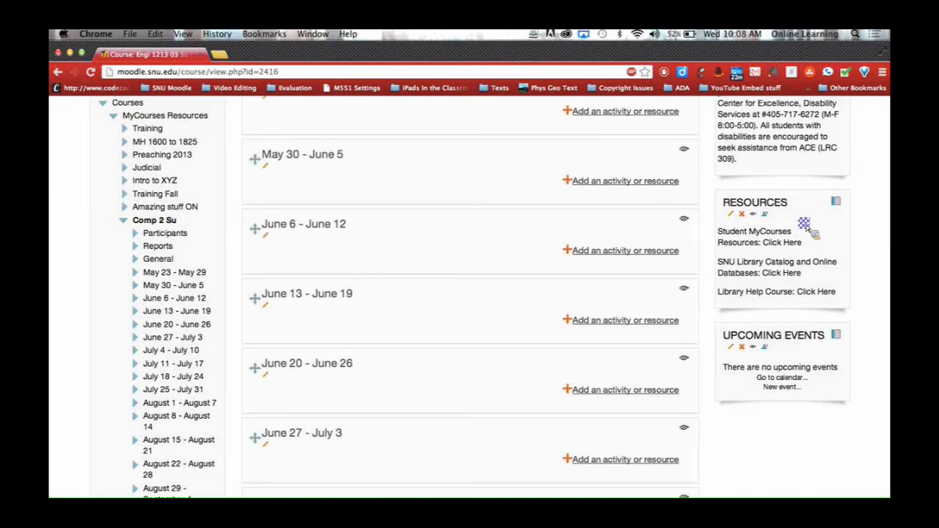
scroll(803, 223, "down", 1)
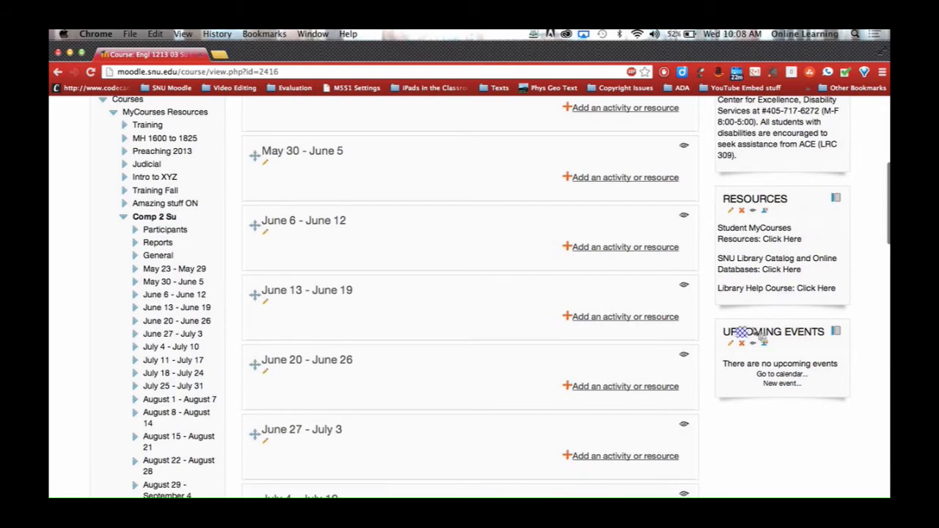
left_click(741, 344)
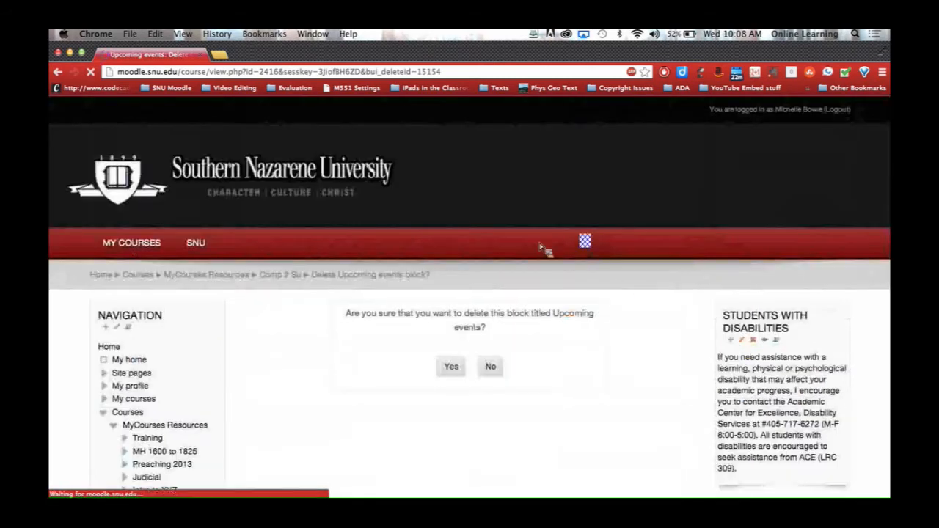
left_click(452, 370)
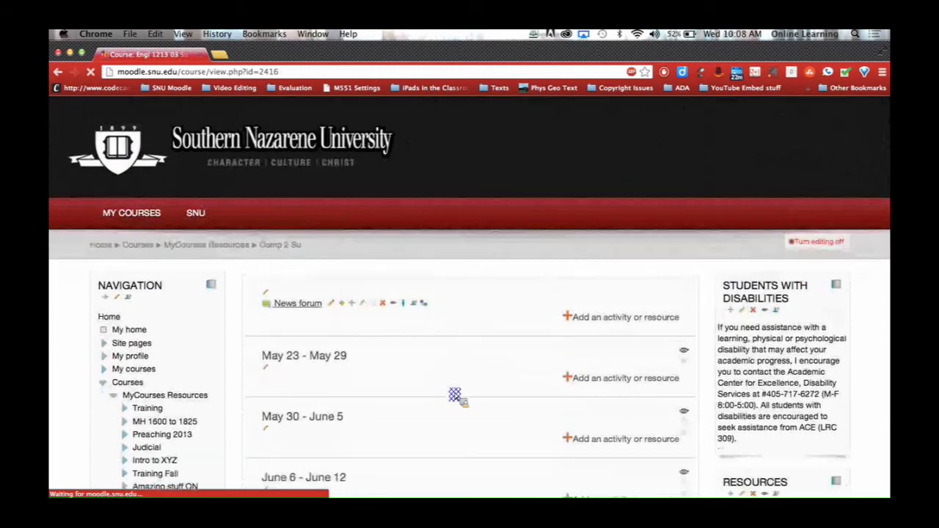
Step: Turn editing off for the course page and look over its weekly sections and remaining blocks
scroll(455, 396, "down", 1)
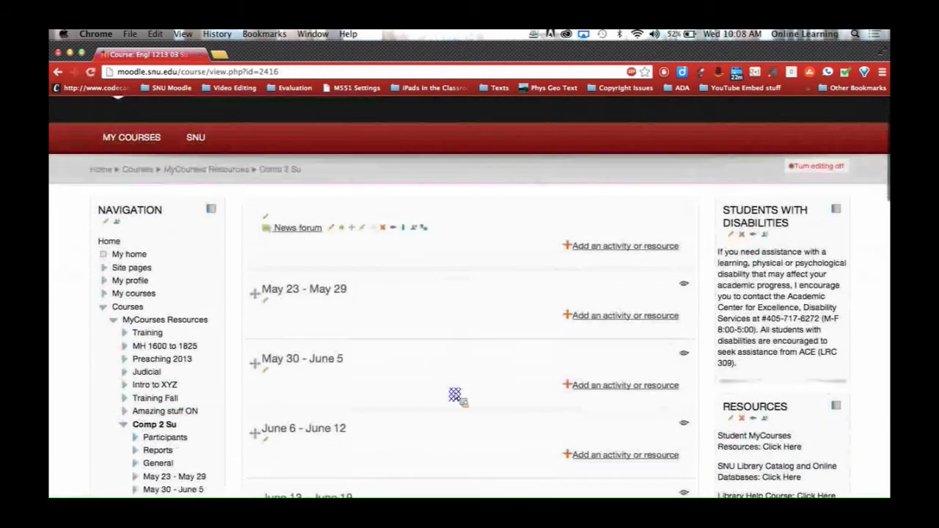
left_click(807, 174)
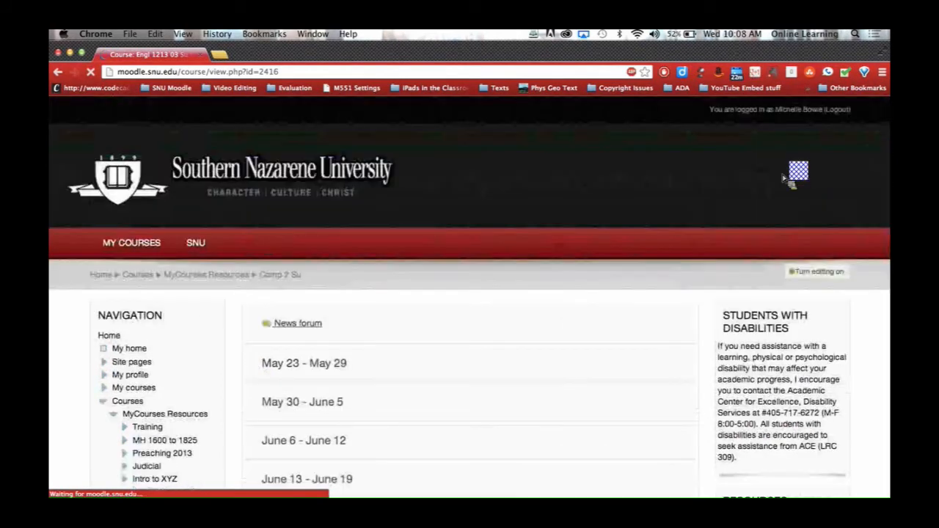
scroll(692, 240, "down", 2)
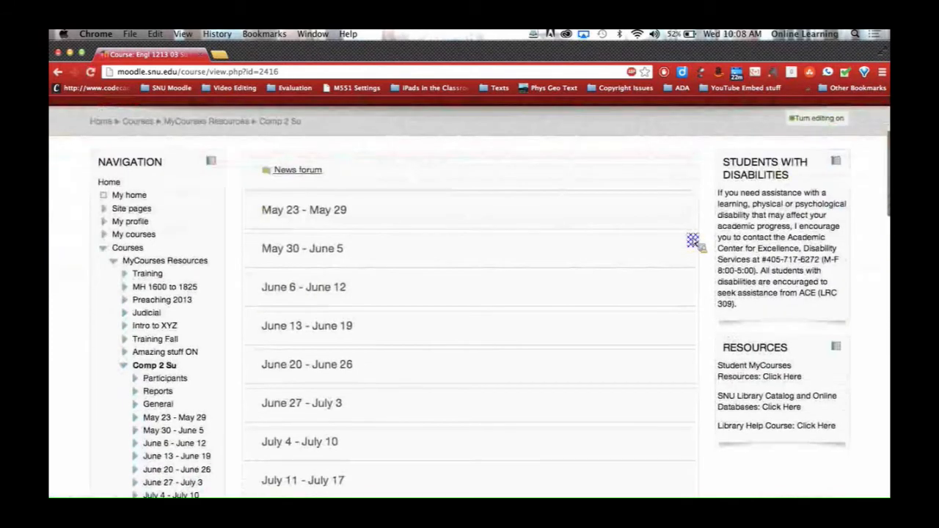
scroll(693, 240, "down", 1)
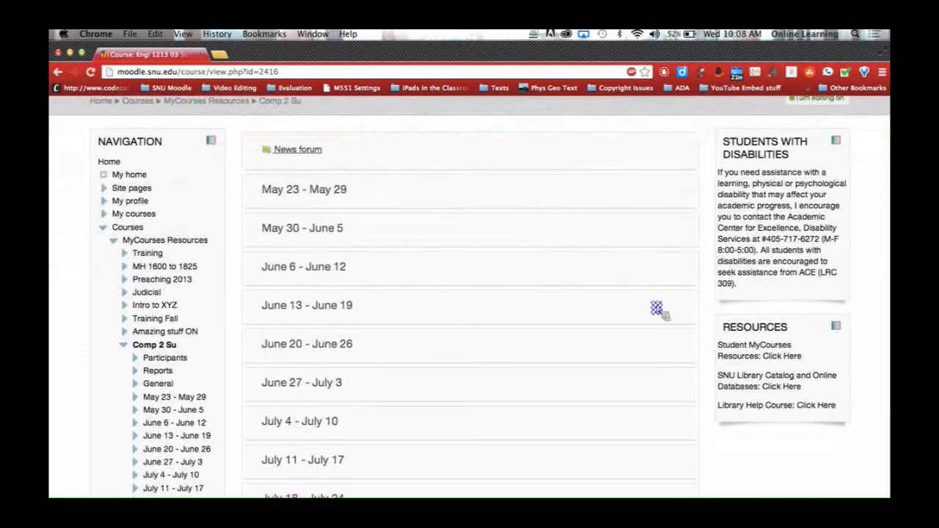
Step: Dock the Settings, Navigation, Students with Disabilities and Resources blocks of the course page
scroll(656, 308, "down", 10)
scroll(645, 299, "down", 10)
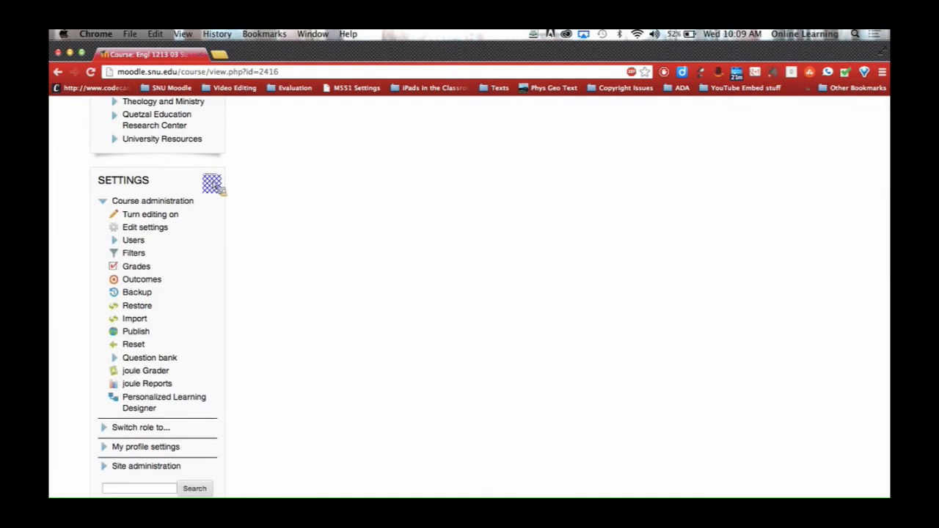
left_click(211, 180)
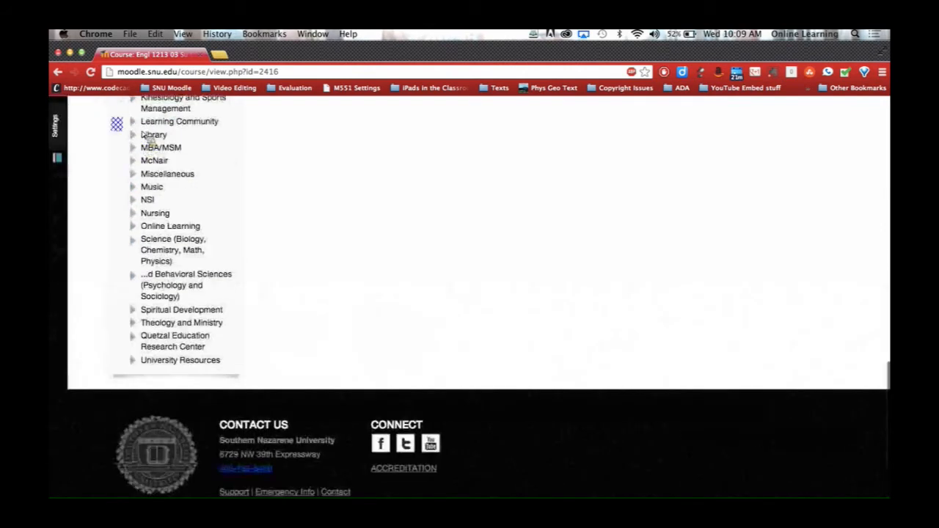
mouse_move(55, 124)
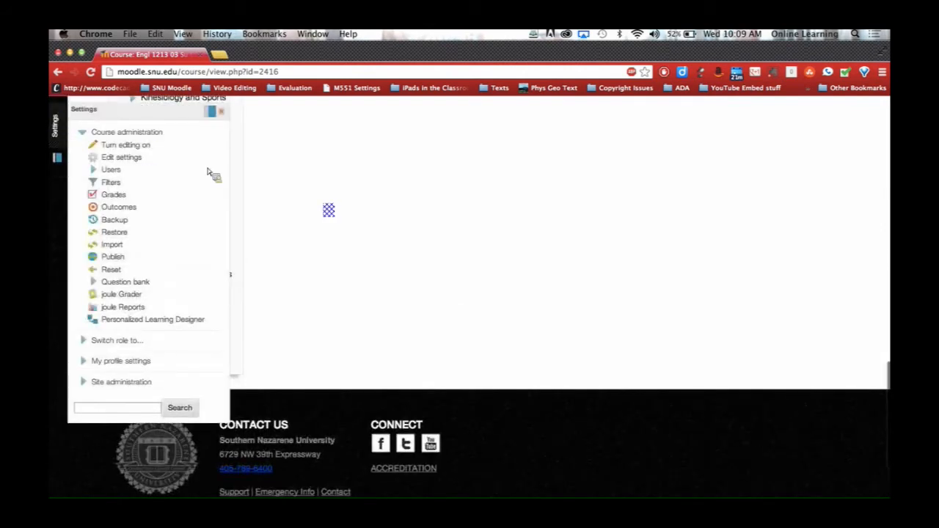
scroll(329, 211, "up", 10)
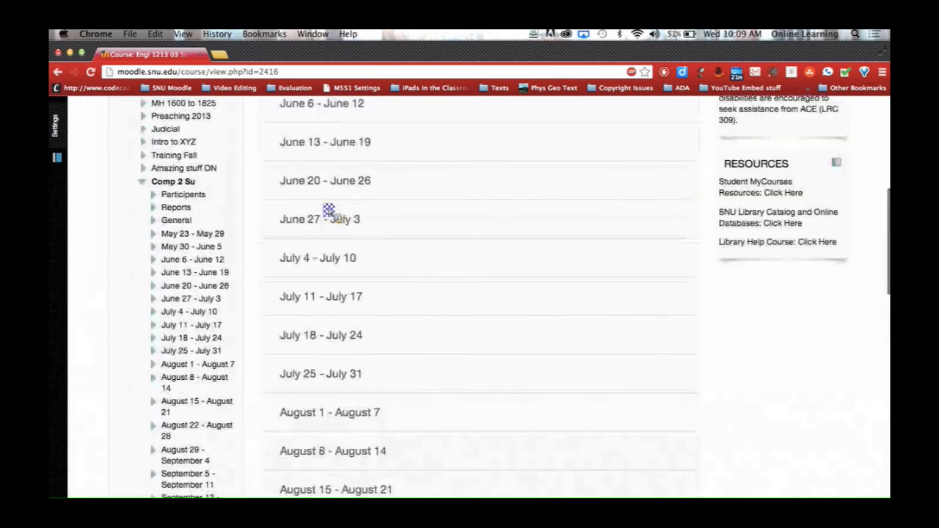
scroll(329, 212, "up", 2)
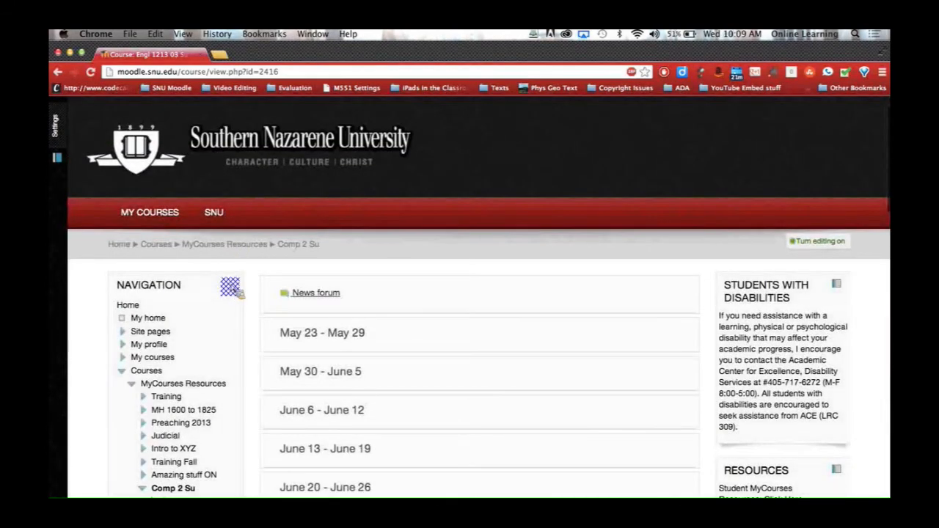
left_click(232, 288)
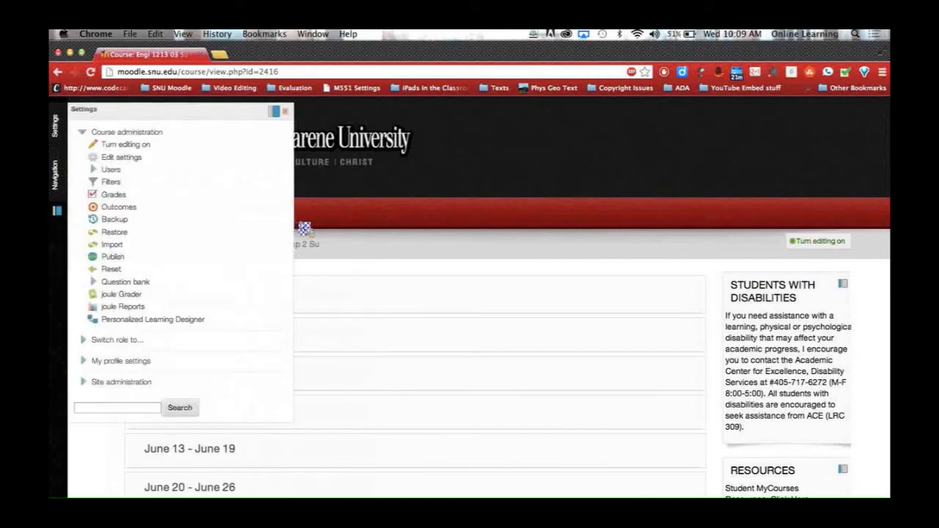
left_click(843, 283)
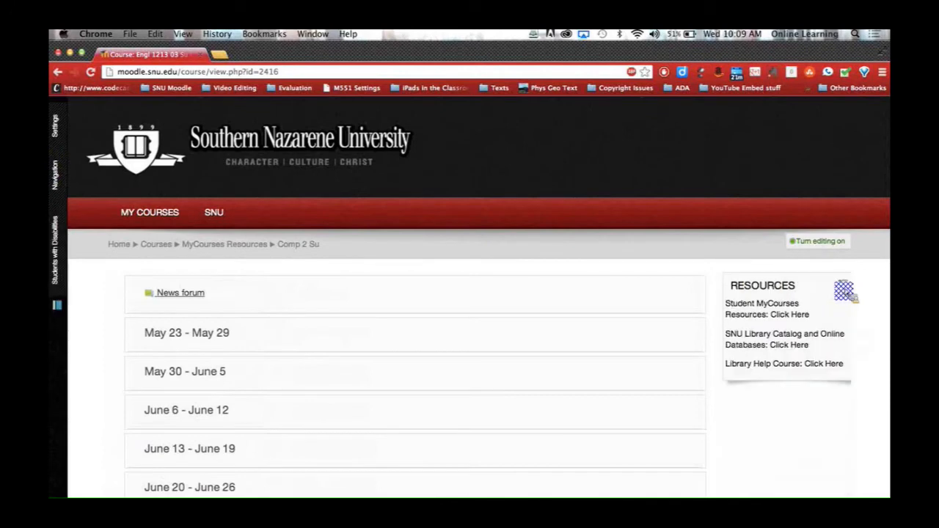
left_click(843, 291)
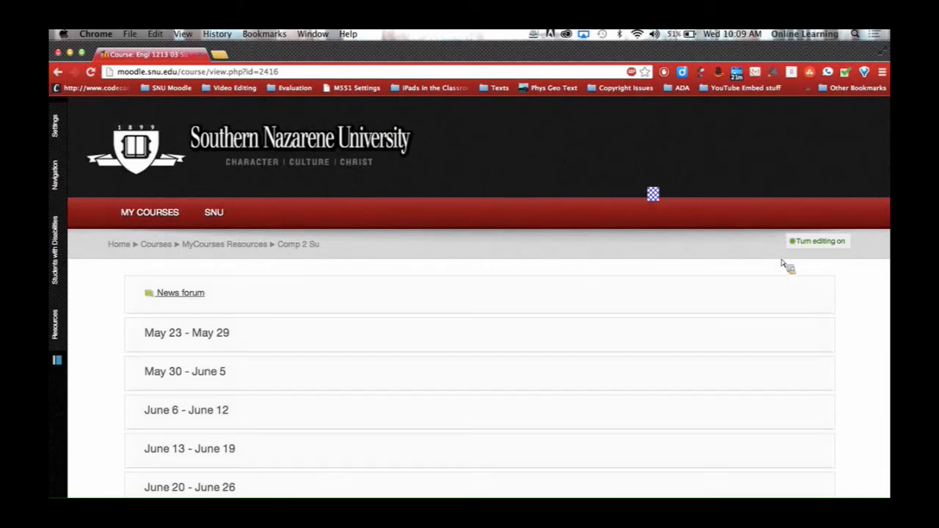
Step: Undock the Settings block so that it returns to the course page beside the weekly sections
mouse_move(57, 176)
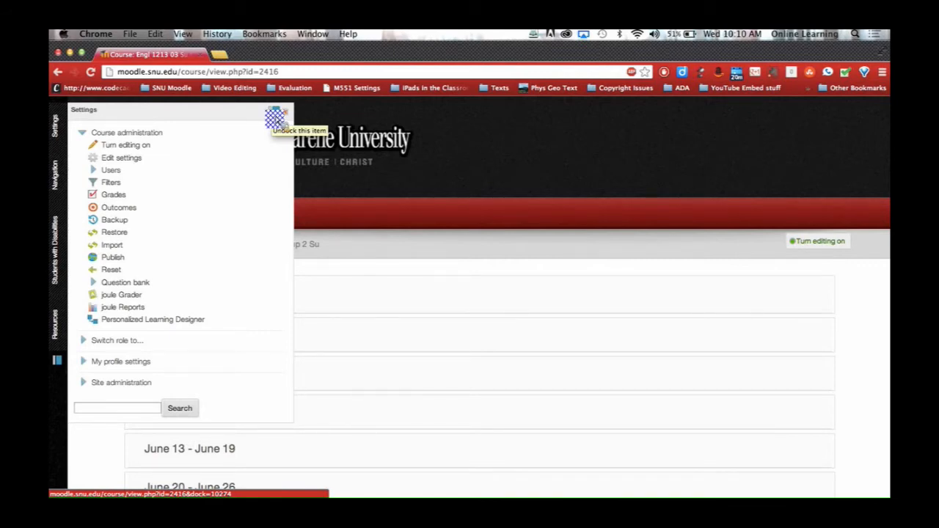
left_click(275, 117)
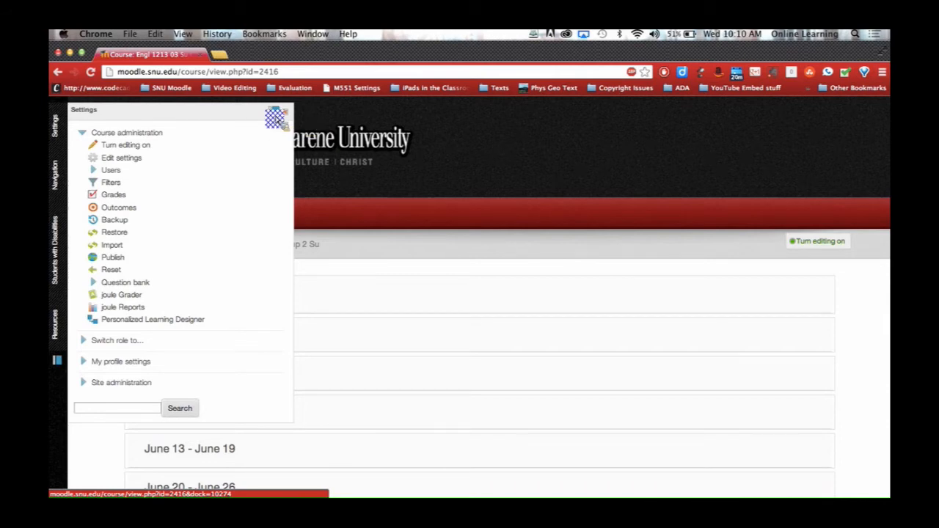
scroll(206, 189, "down", 2)
scroll(205, 190, "down", 2)
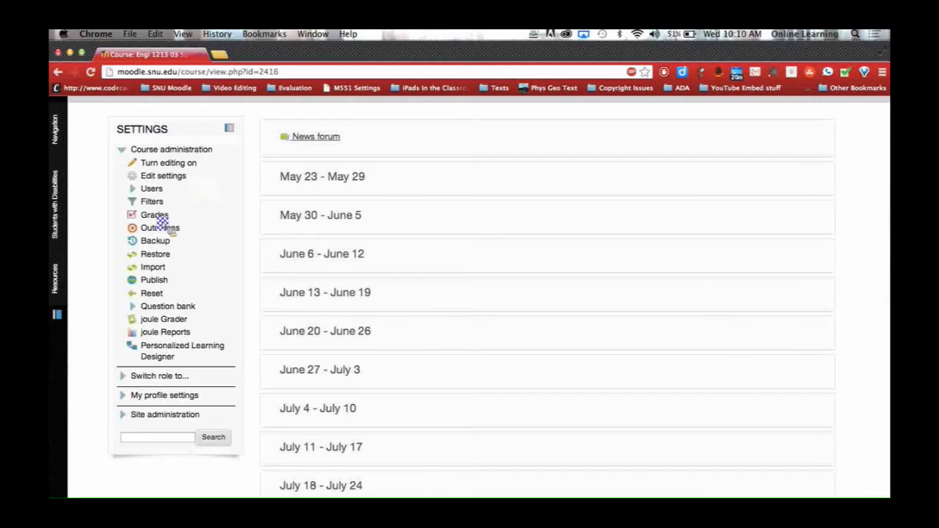
Step: Look over the docked Navigation, Students with Disabilities and Resources blocks and the course's weekly sections
mouse_move(57, 299)
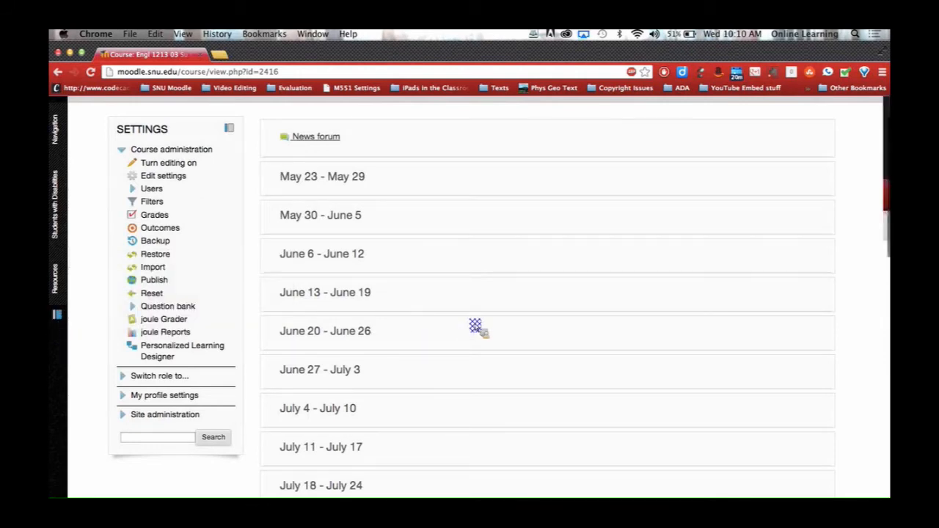
scroll(475, 326, "up", 4)
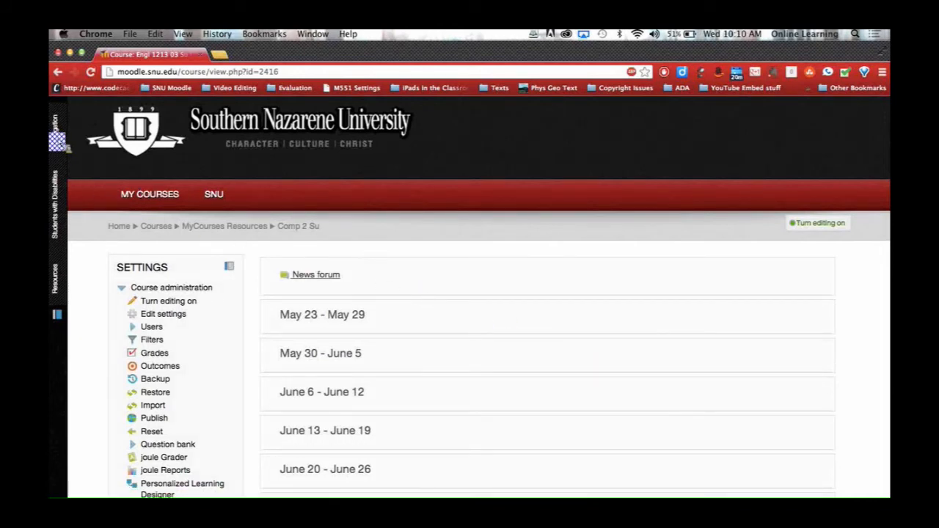
mouse_move(55, 205)
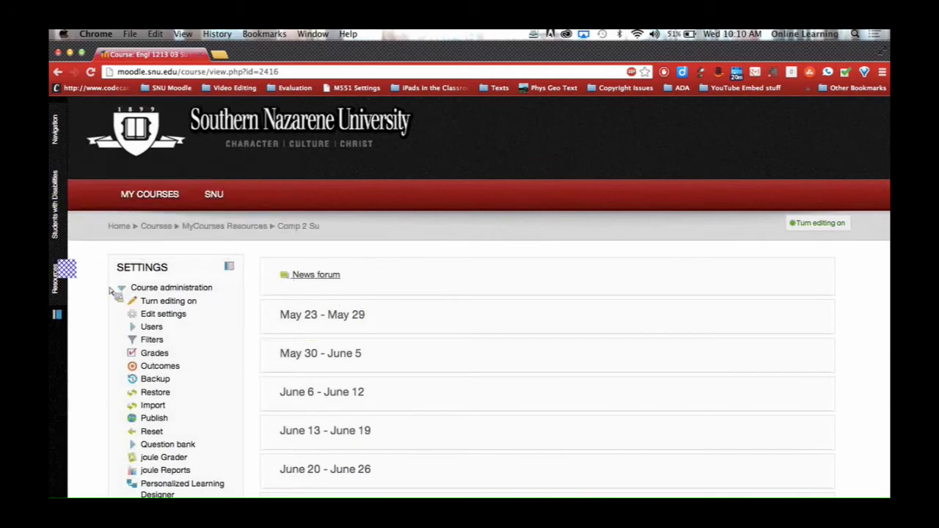
mouse_move(56, 279)
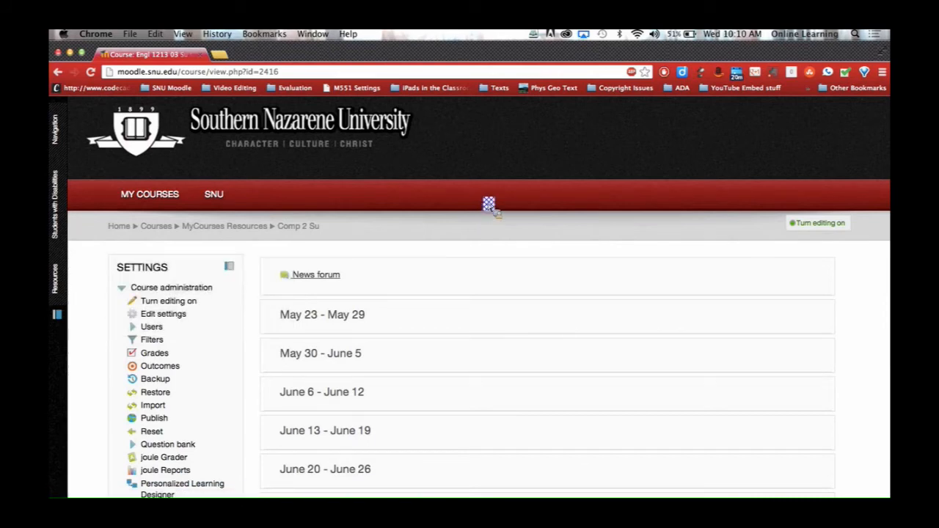
scroll(487, 210, "down", 2)
scroll(489, 204, "down", 10)
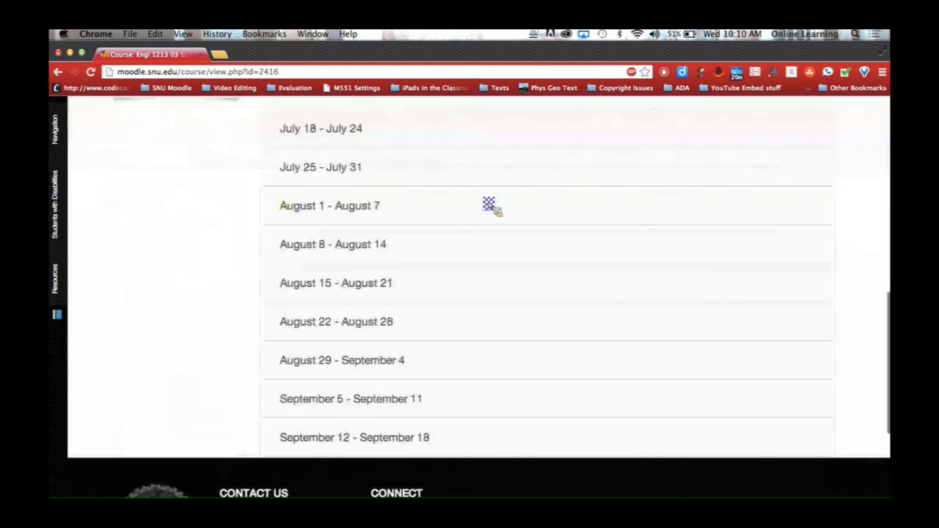
scroll(490, 207, "up", 15)
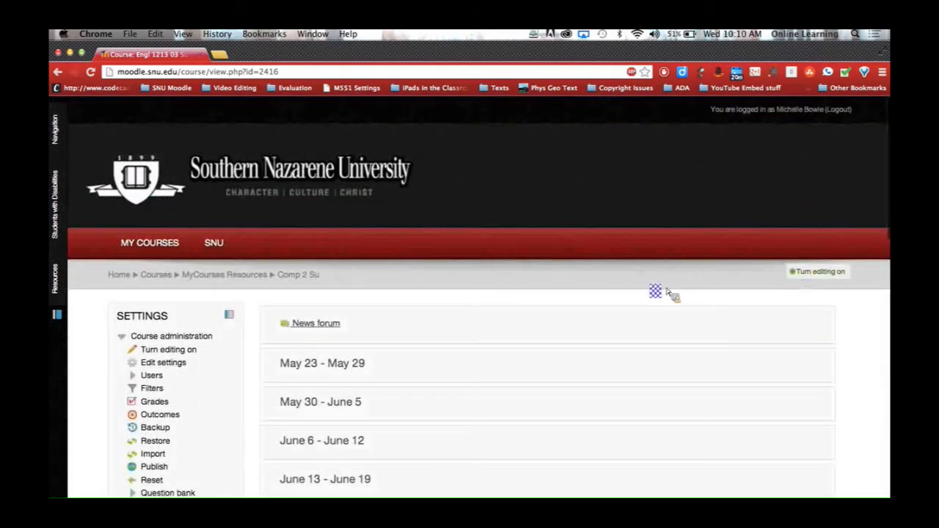
scroll(667, 292, "down", 3)
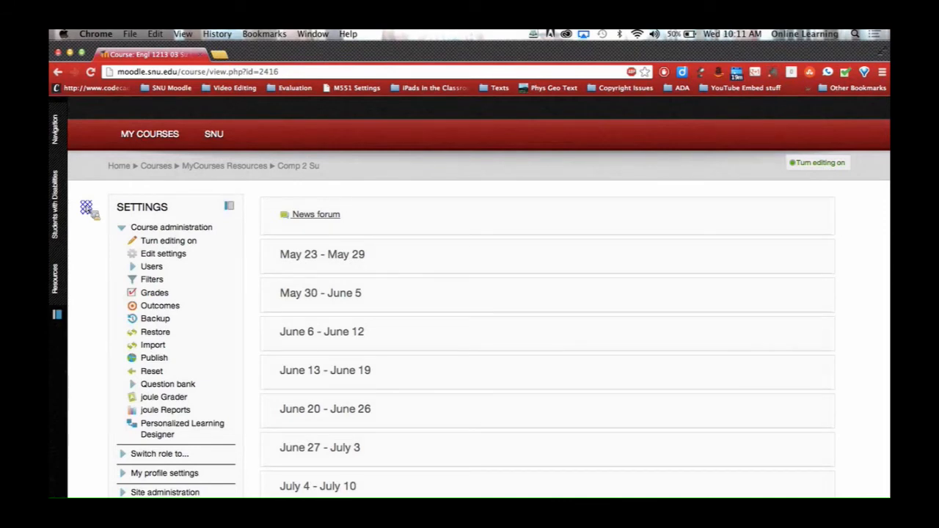
Step: Undock the Navigation block and turn editing on for the course page
left_click_drag(86, 208, 275, 115)
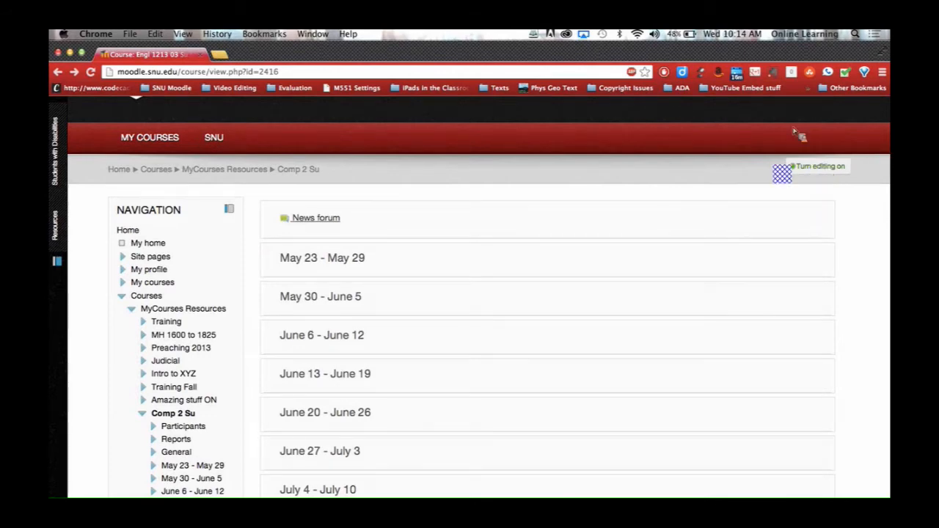
left_click(815, 170)
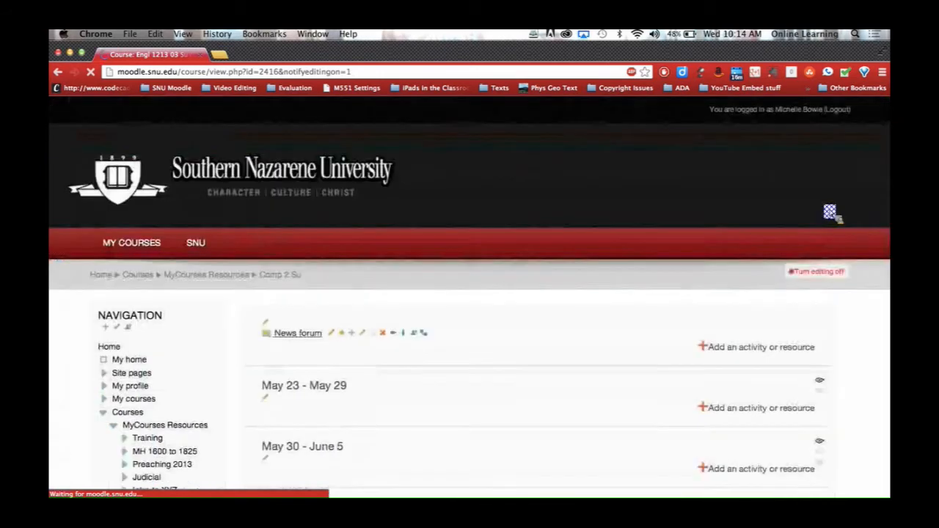
scroll(724, 222, "down", 5)
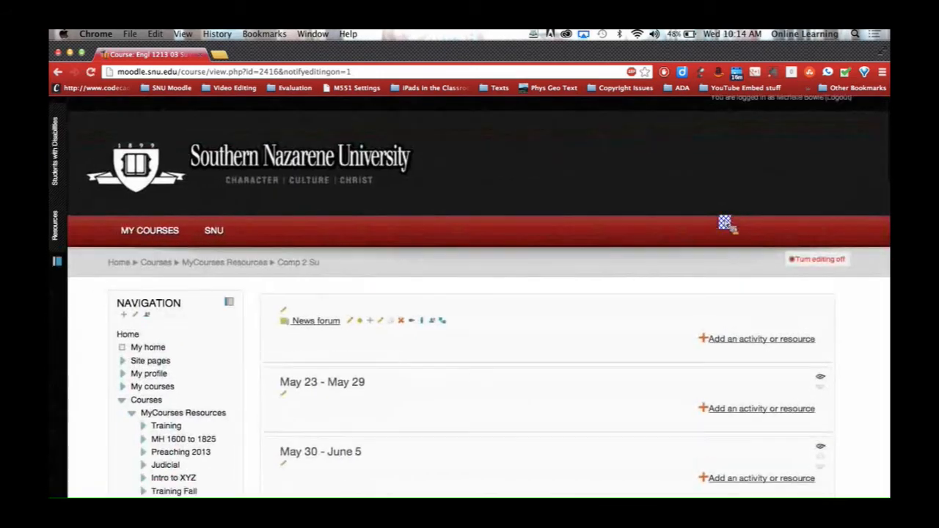
Step: Open the course's Enrolled users page from the course administration and start enrolling users
scroll(725, 222, "down", 8)
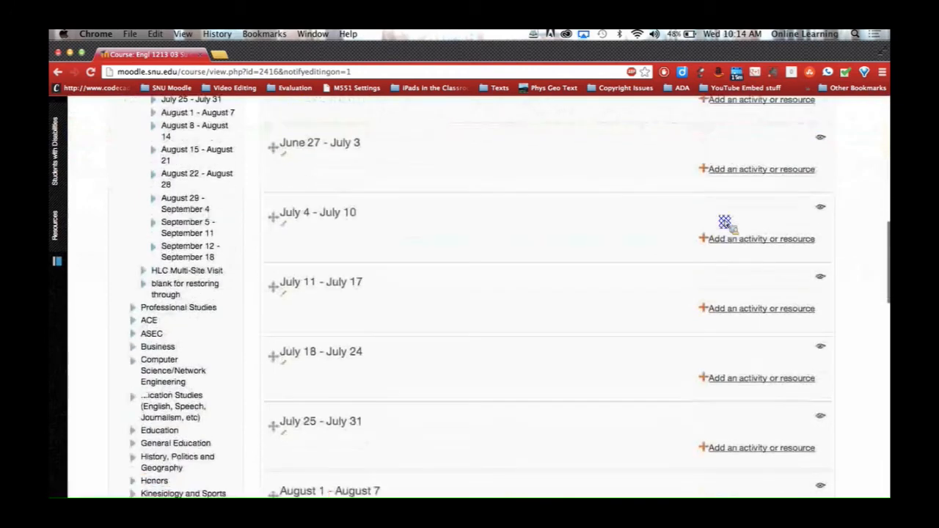
scroll(725, 222, "down", 12)
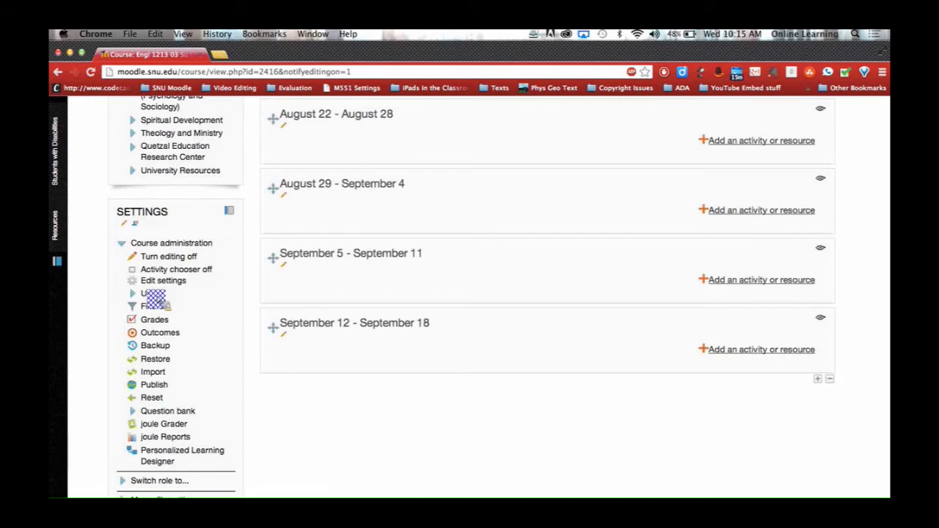
left_click(153, 295)
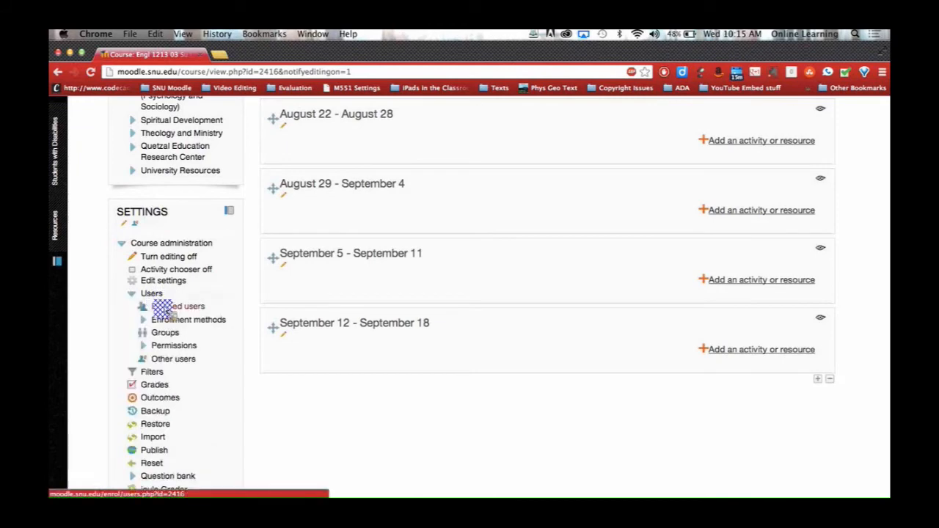
left_click(165, 308)
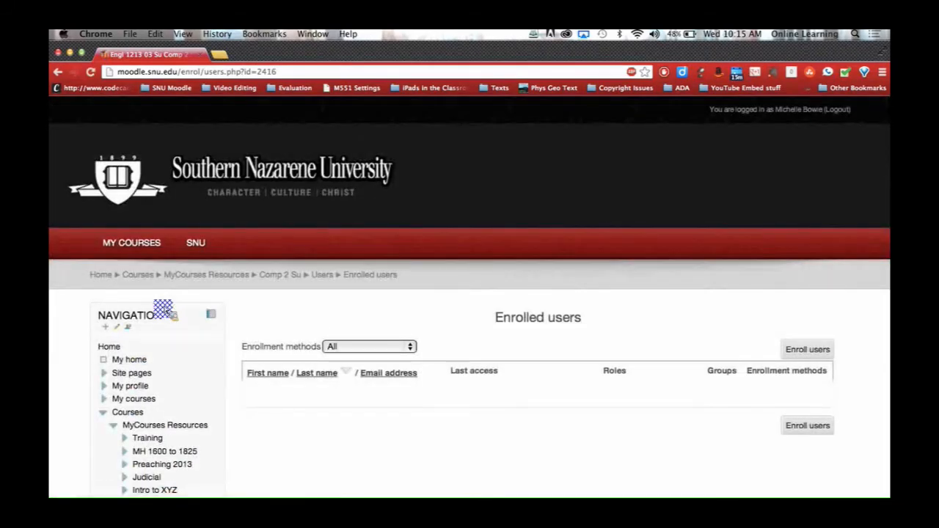
scroll(335, 360, "down", 1)
scroll(334, 360, "down", 3)
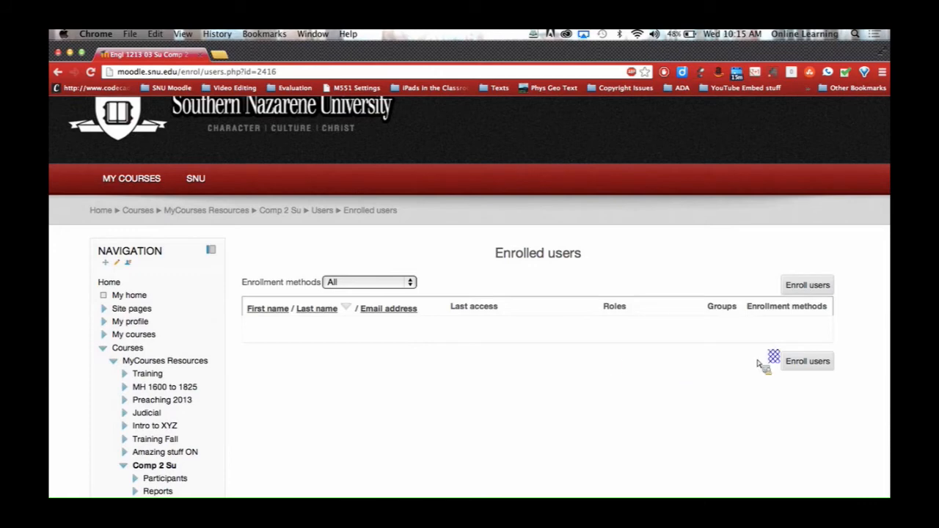
left_click(806, 361)
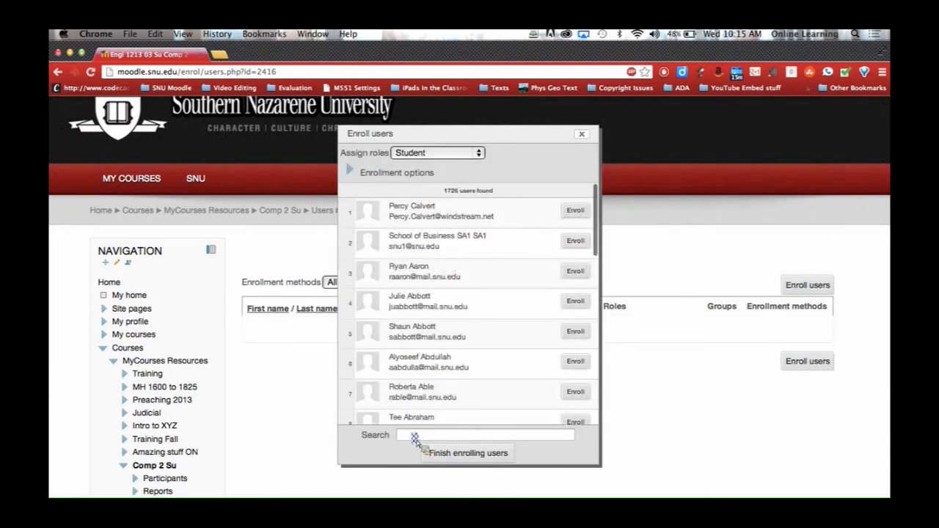
Step: Set the assigned role to Teacher, search by the instructor's first name, and enroll the fourth matching user
left_click(471, 154)
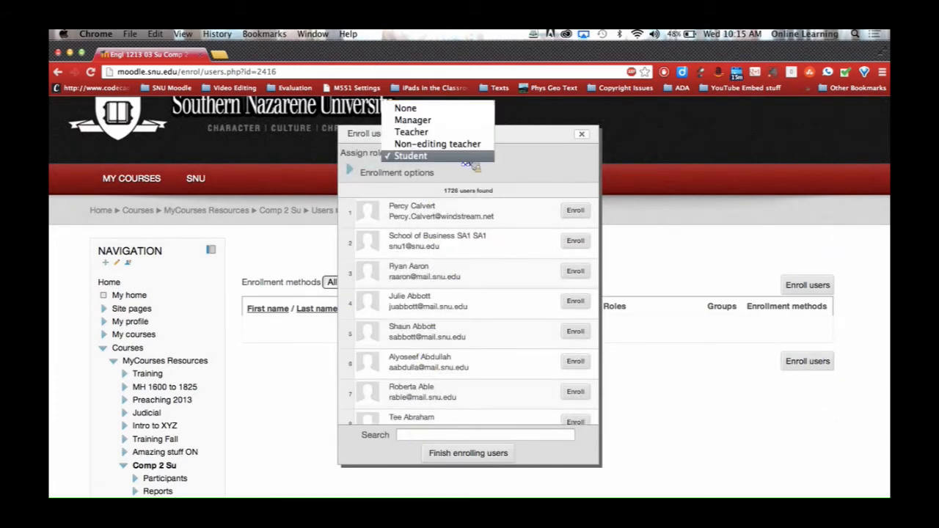
left_click(440, 132)
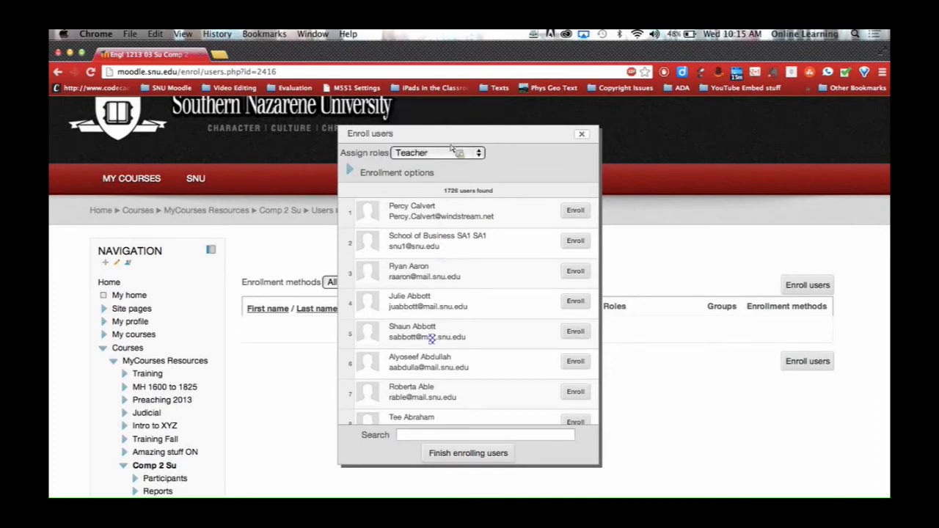
left_click(414, 436)
type("sheila")
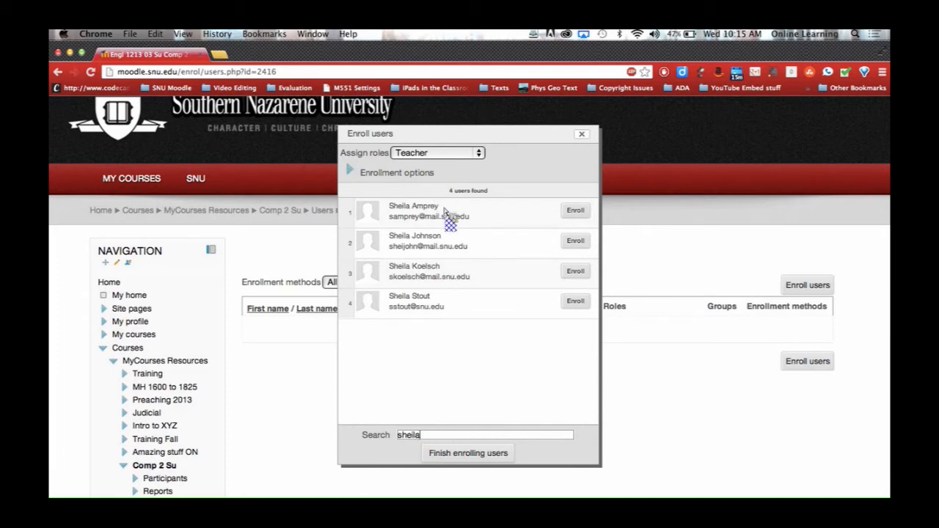
left_click(575, 302)
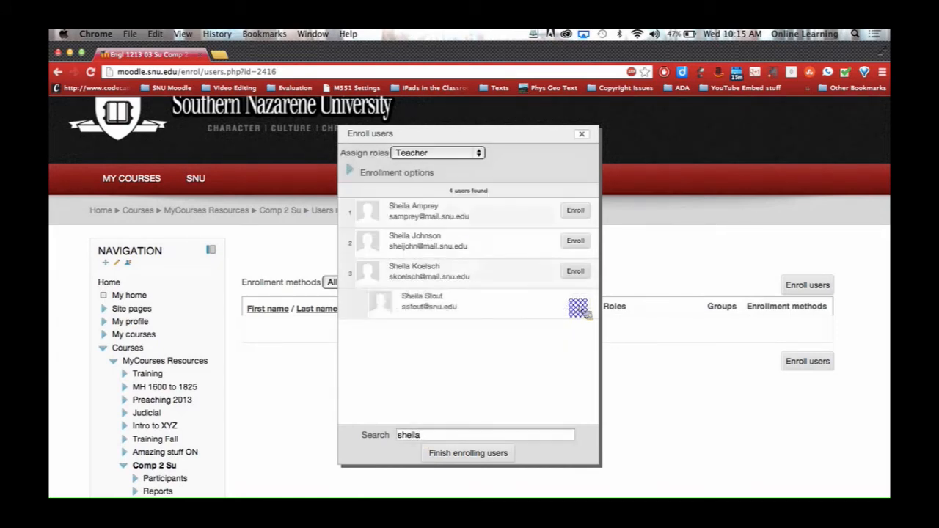
Step: Switch the assigned role to Student, search by the first student's first name, and enroll the matching user
left_click(433, 152)
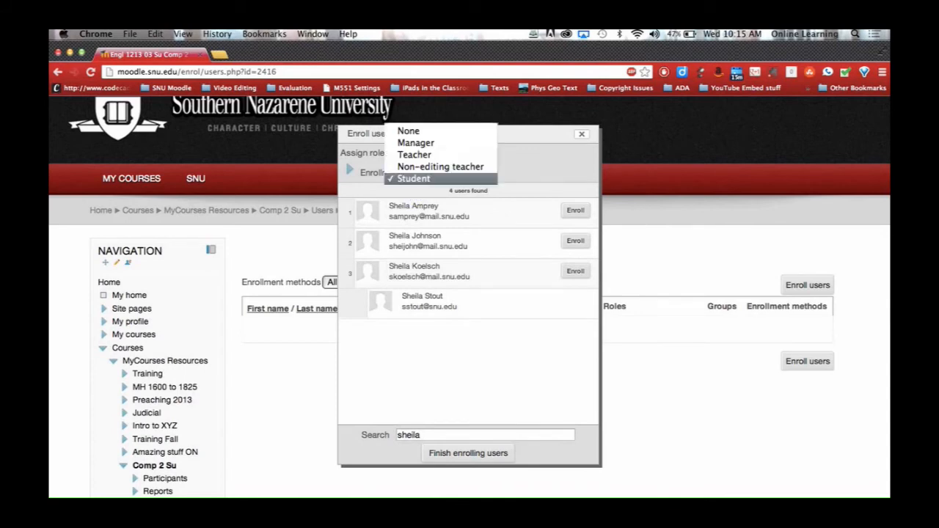
left_click(417, 179)
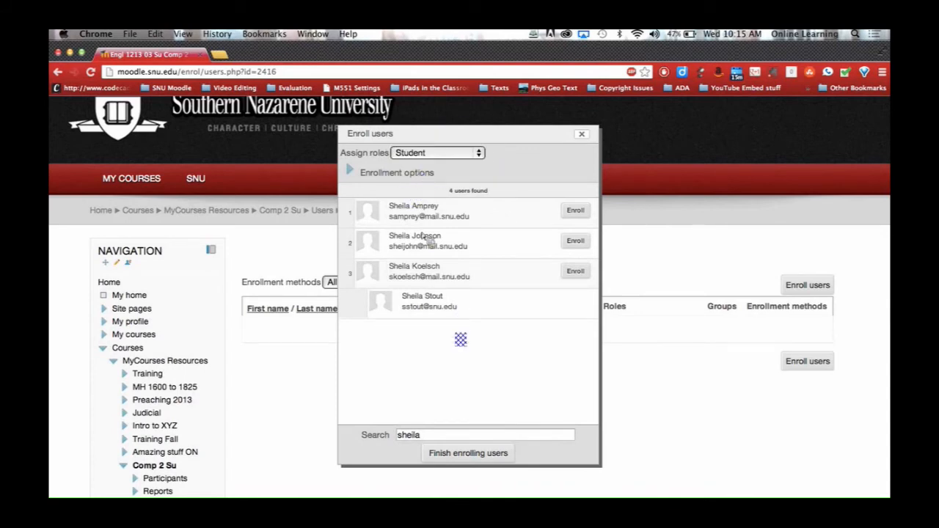
left_click_drag(428, 435, 377, 436)
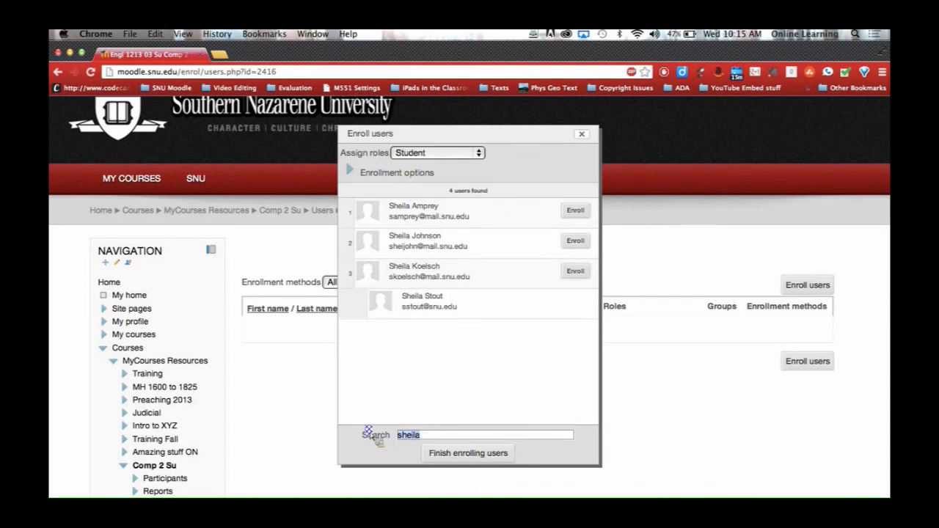
type("misty")
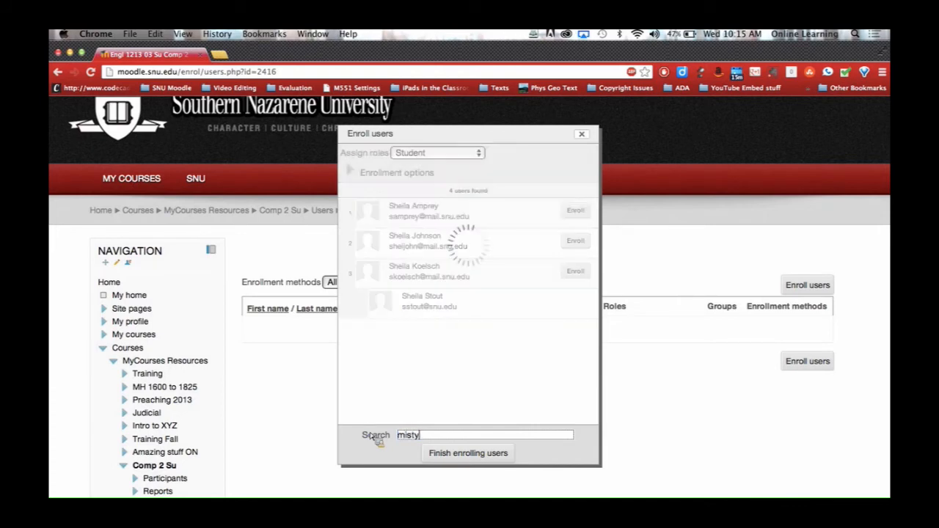
left_click(573, 213)
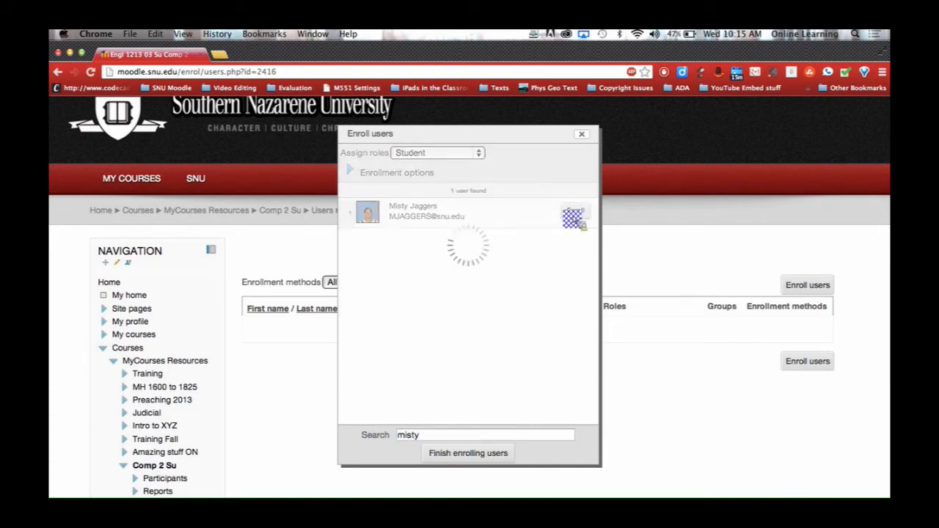
Step: Search by the second student's first name, enroll the sixth match as Student, and finish enrolling users
left_click_drag(429, 436, 370, 431)
type("laura")
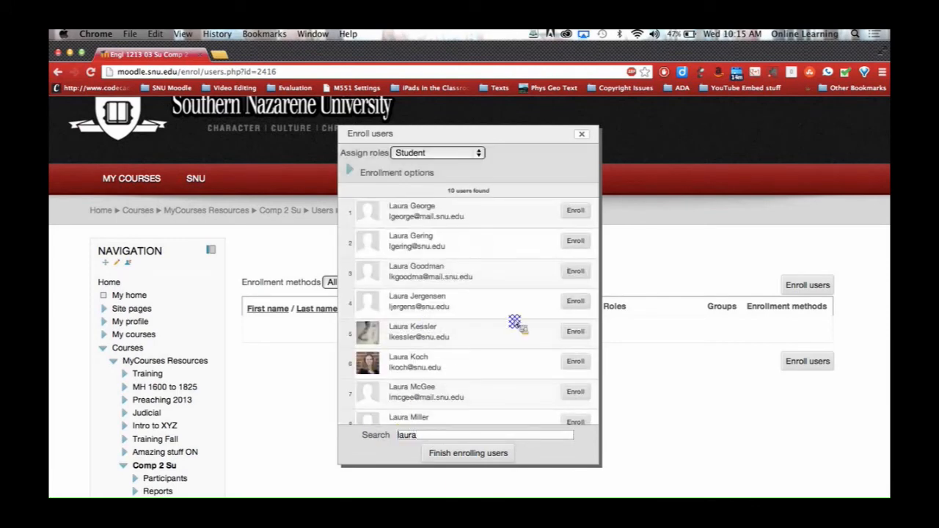
scroll(518, 325, "down", 1)
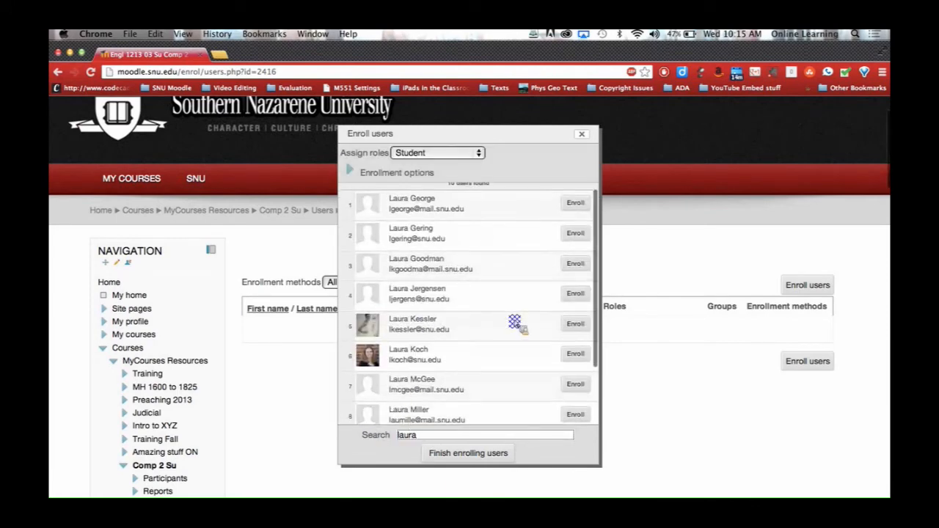
left_click(575, 359)
left_click(475, 456)
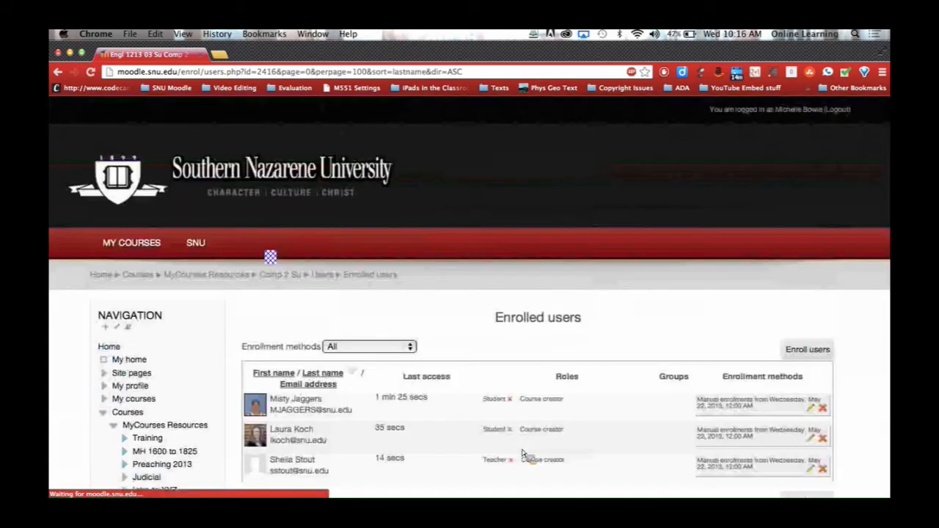
Step: Examine the roles, groups and enrollment methods of the enrolled users, including the options to remove a role or unenroll someone
scroll(493, 368, "down", 3)
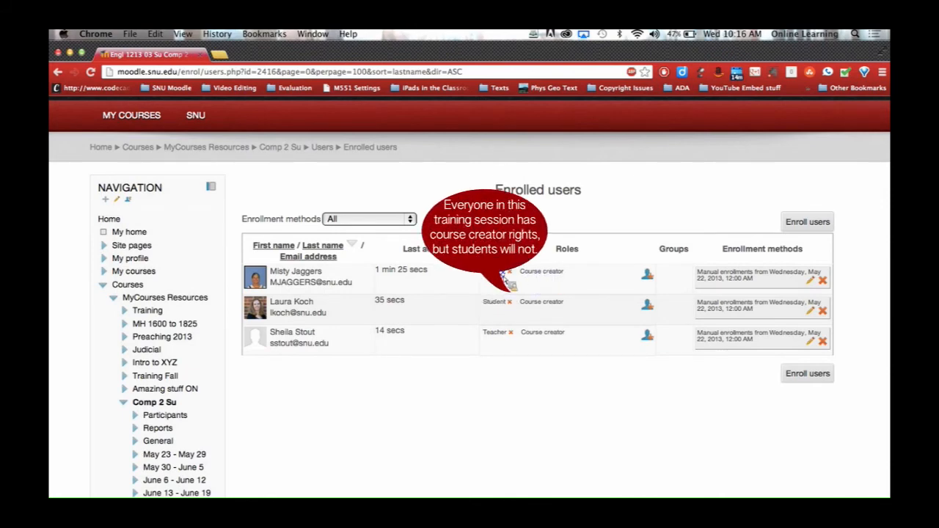
left_click(507, 334)
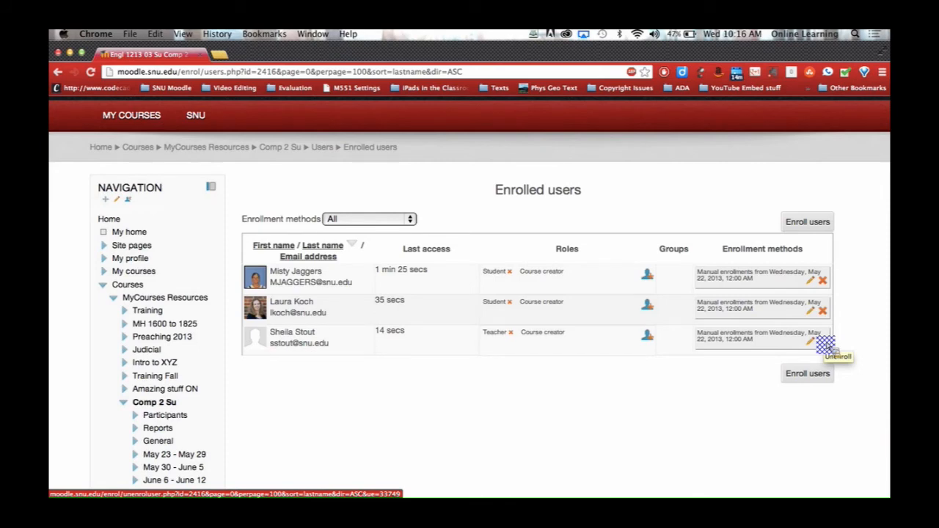
scroll(506, 230, "up", 3)
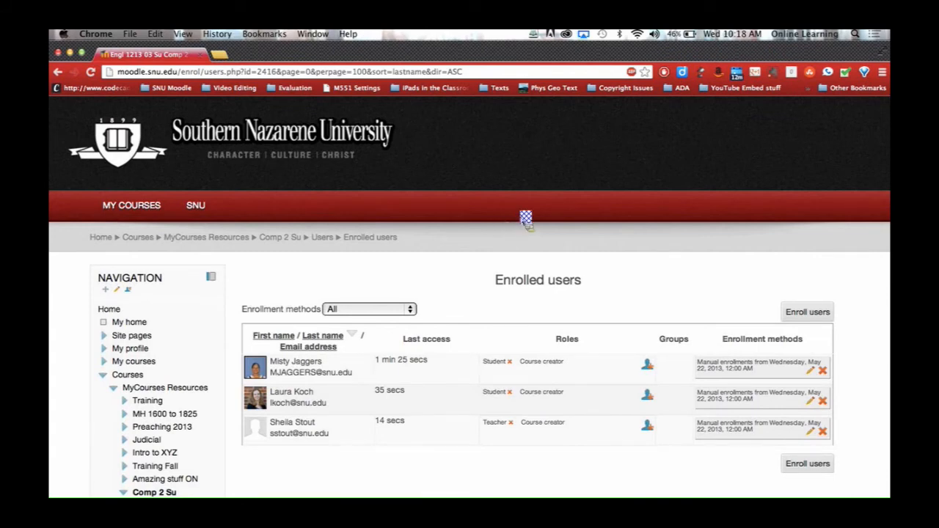
scroll(539, 249, "down", 2)
scroll(540, 251, "down", 1)
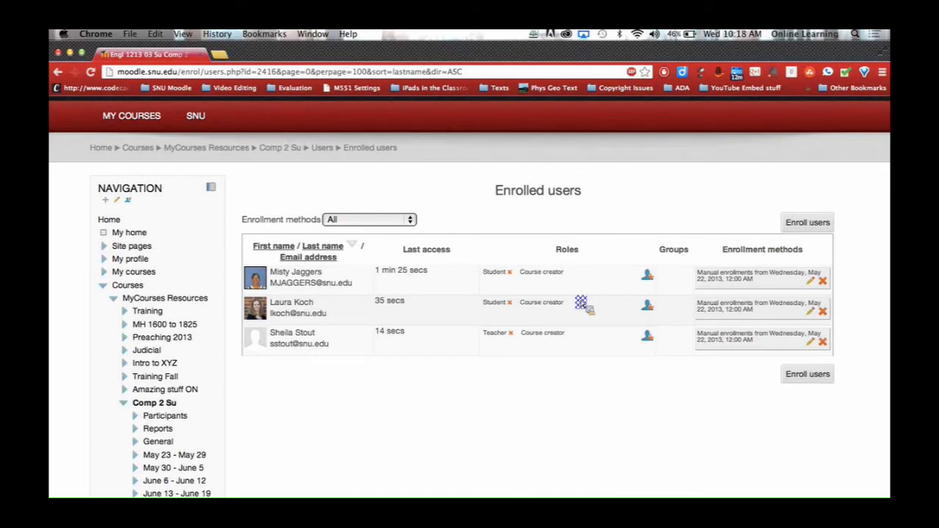
scroll(620, 244, "down", 3)
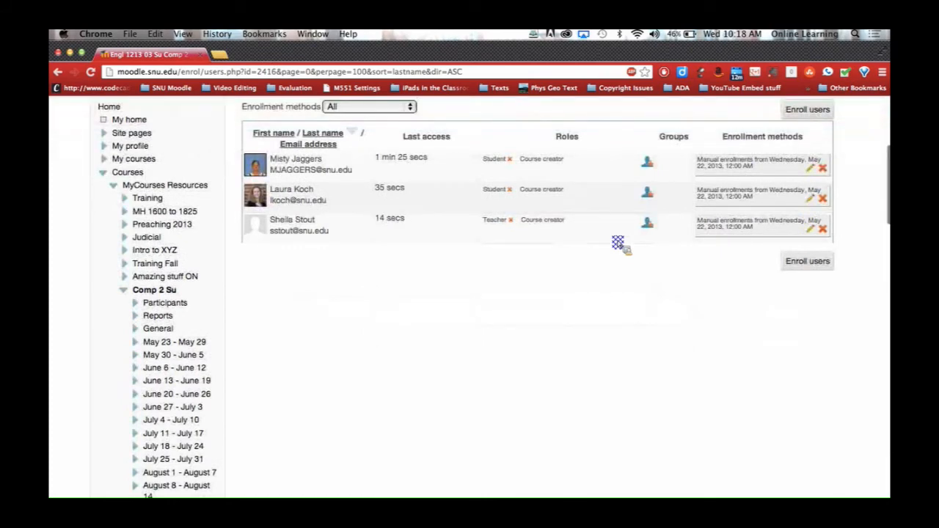
scroll(620, 244, "up", 2)
scroll(620, 245, "down", 1)
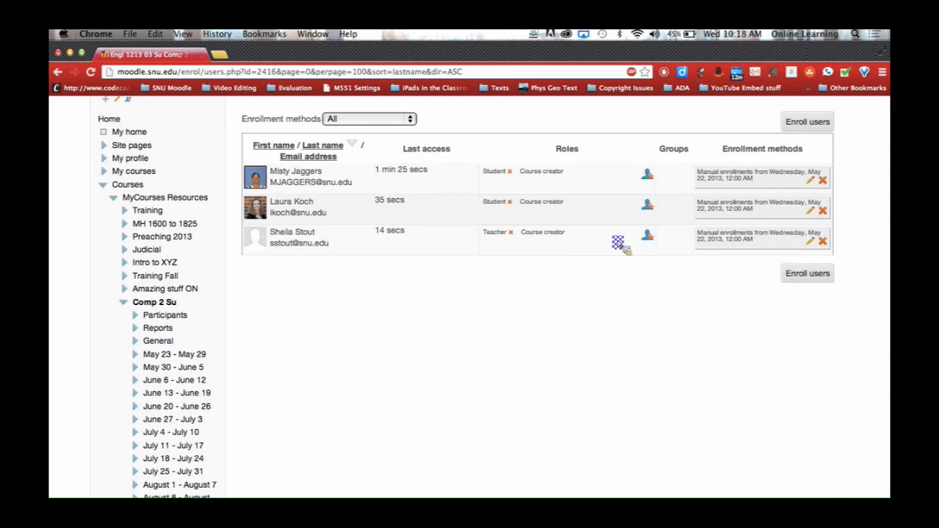
scroll(619, 244, "up", 5)
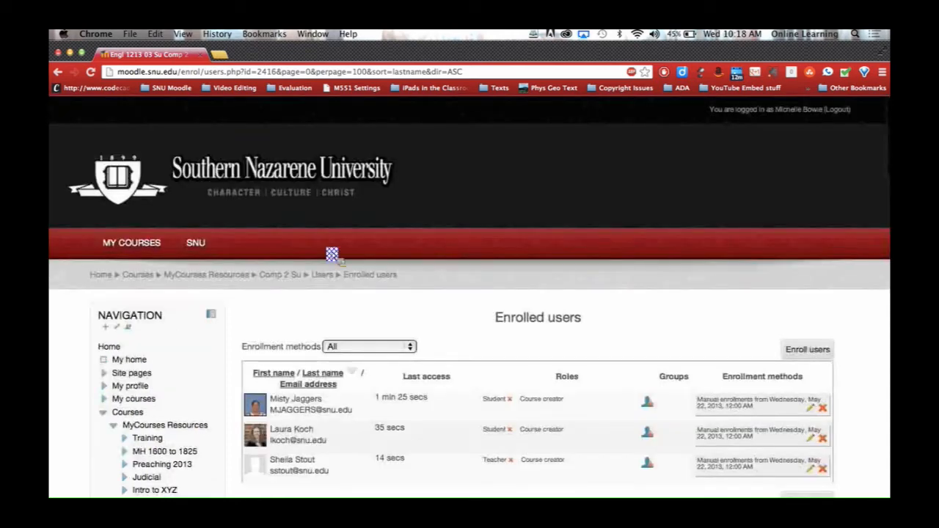
Step: Return to the Comp 2 Su course page and look over its weekly sections and the Settings block's course administration options
left_click(276, 281)
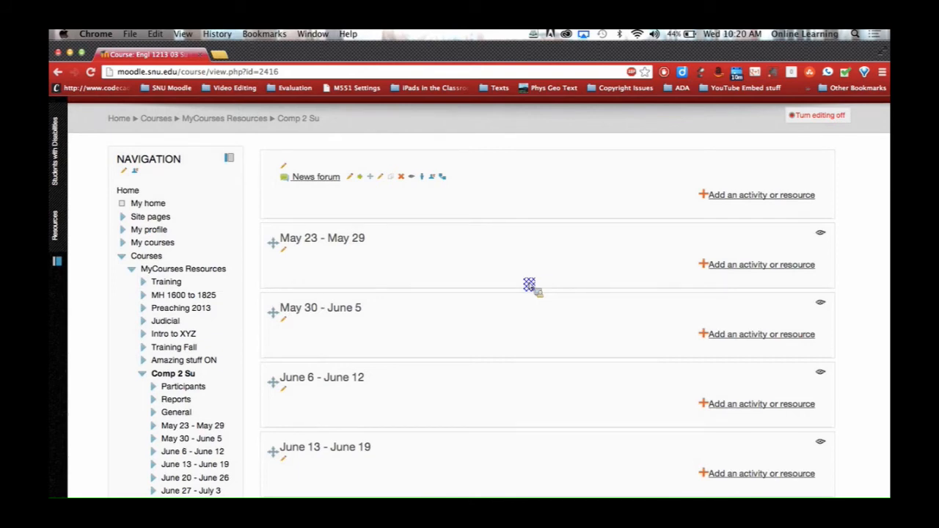
scroll(529, 284, "down", 20)
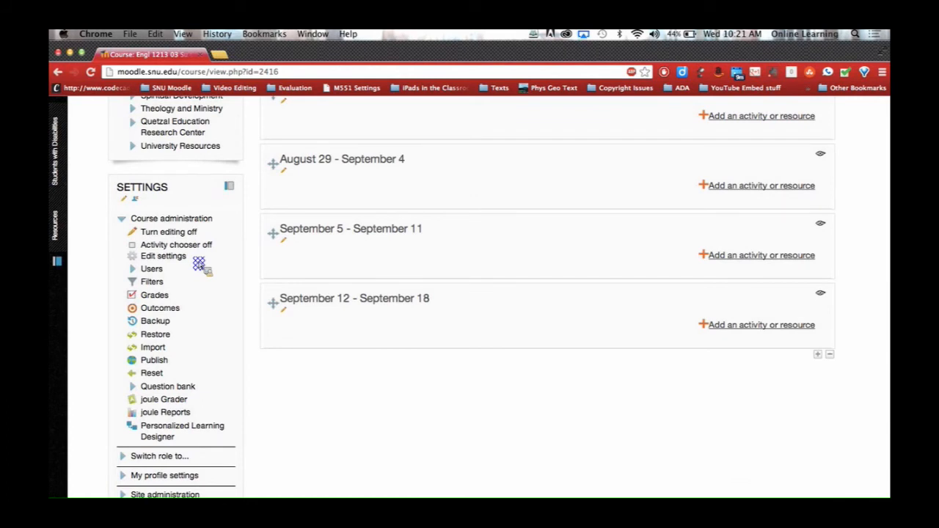
scroll(198, 264, "up", 15)
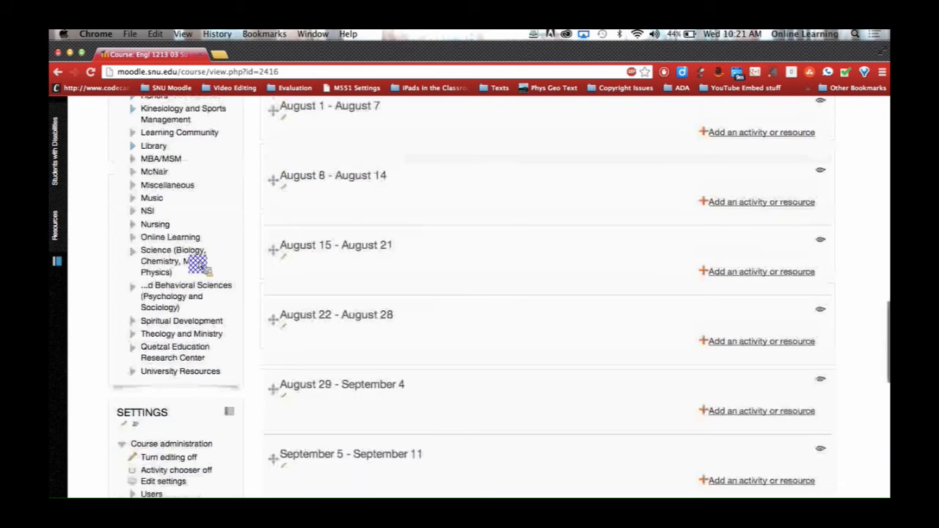
scroll(195, 268, "down", 15)
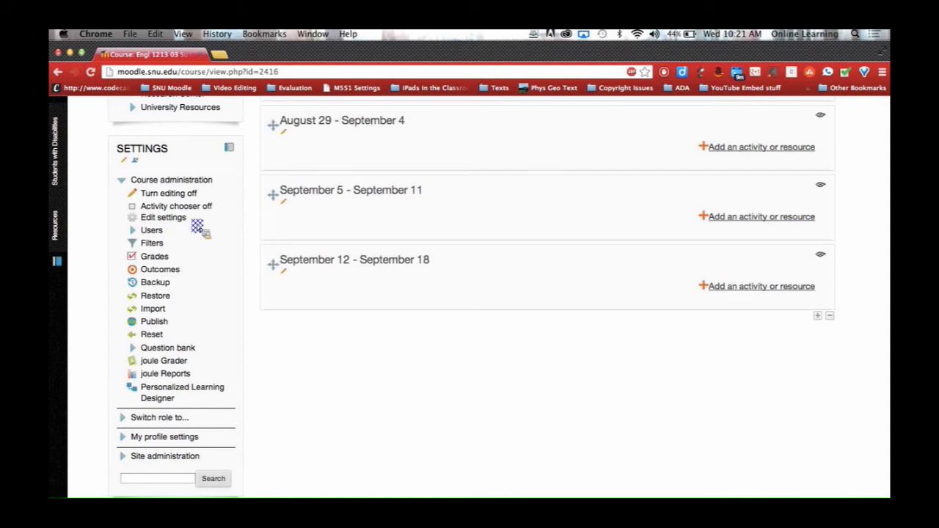
scroll(198, 227, "down", 1)
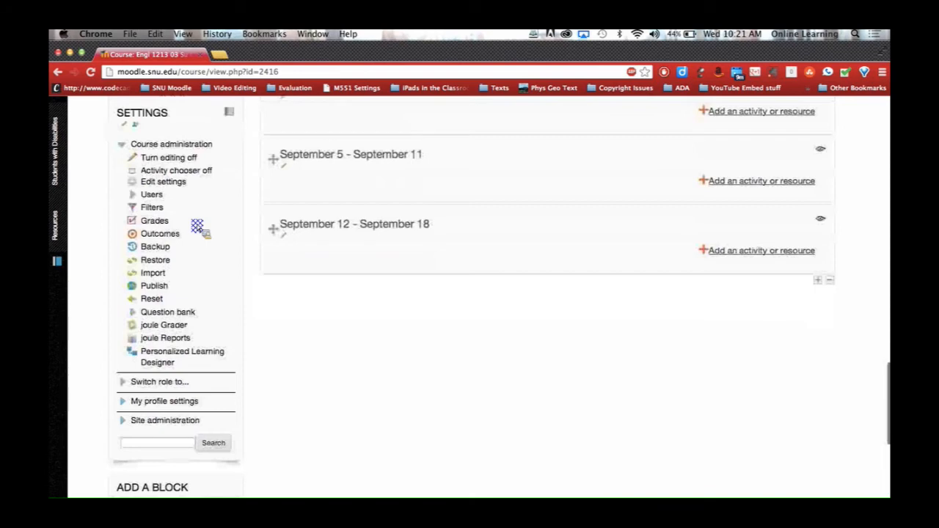
scroll(198, 227, "up", 10)
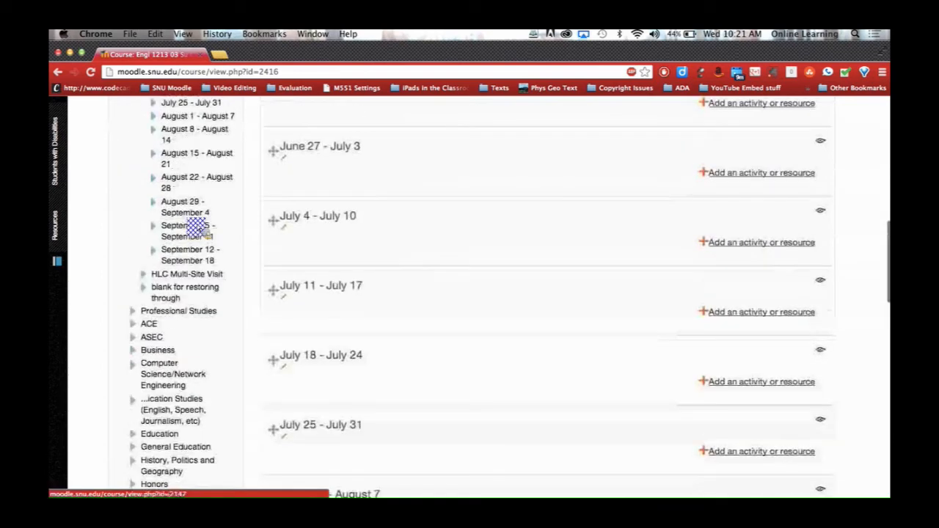
scroll(196, 229, "up", 10)
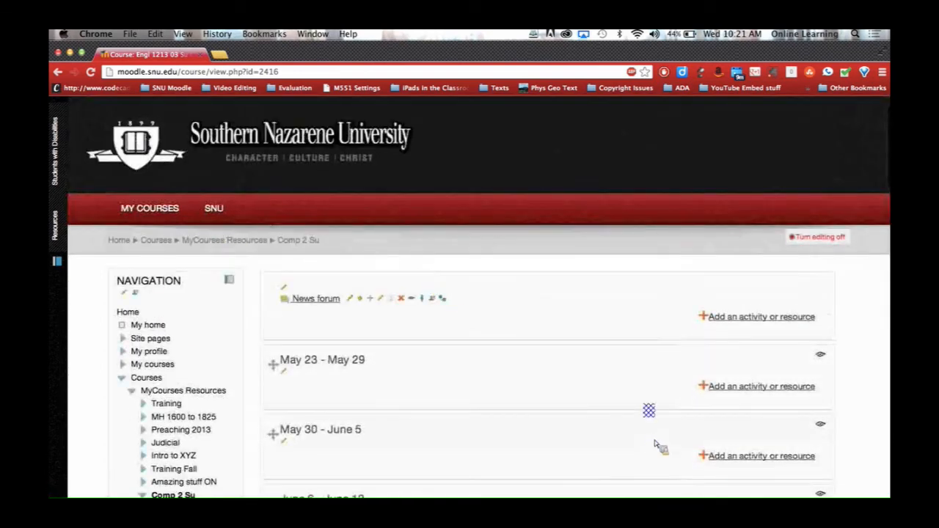
Step: Hide the May 30 - June 5 and June 6 - June 12 weeks of the course
scroll(752, 359, "down", 3)
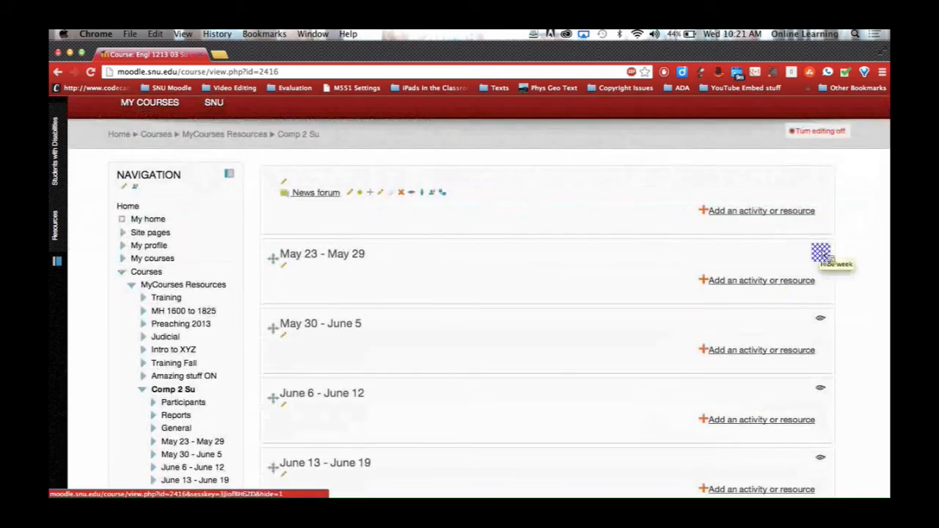
left_click(821, 318)
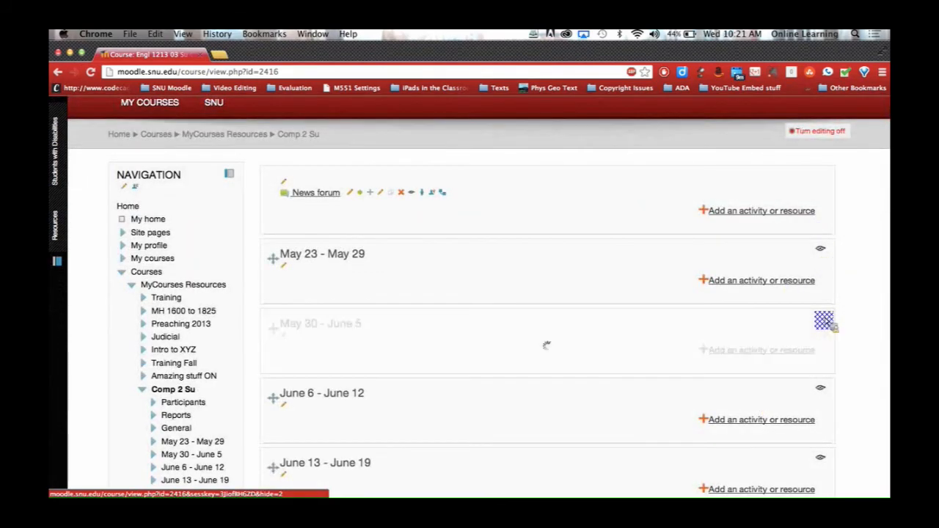
left_click(821, 388)
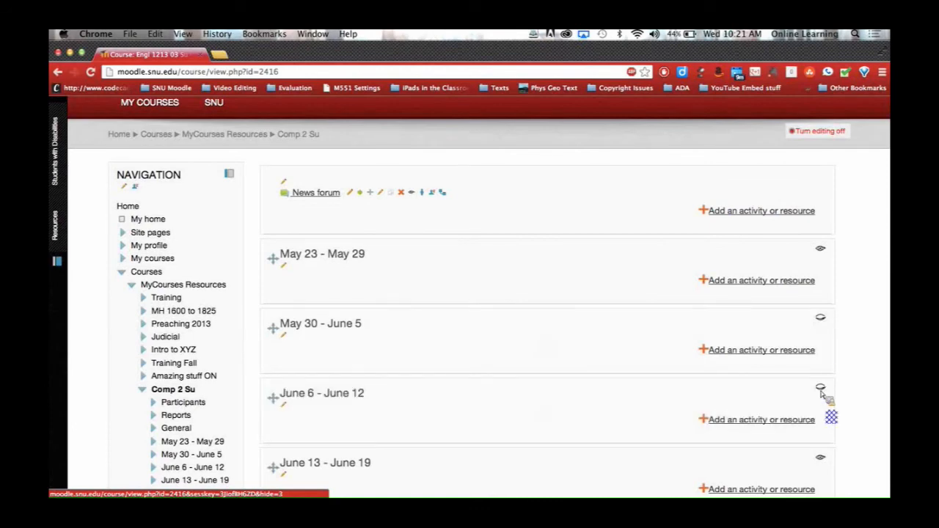
Step: Hide the June 13 - June 19, June 20 - June 26 and June 27 - July 3 weeks of the course
scroll(829, 410, "down", 2)
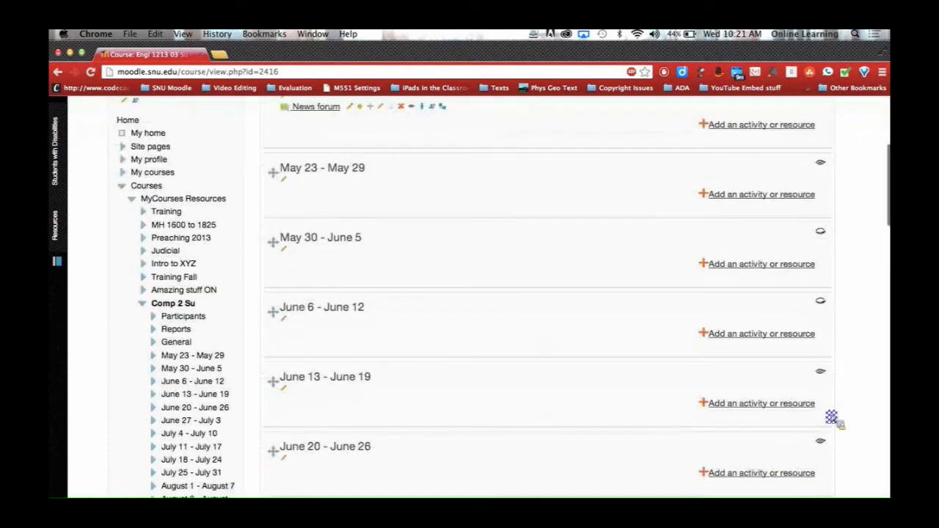
left_click(821, 372)
scroll(822, 375, "down", 2)
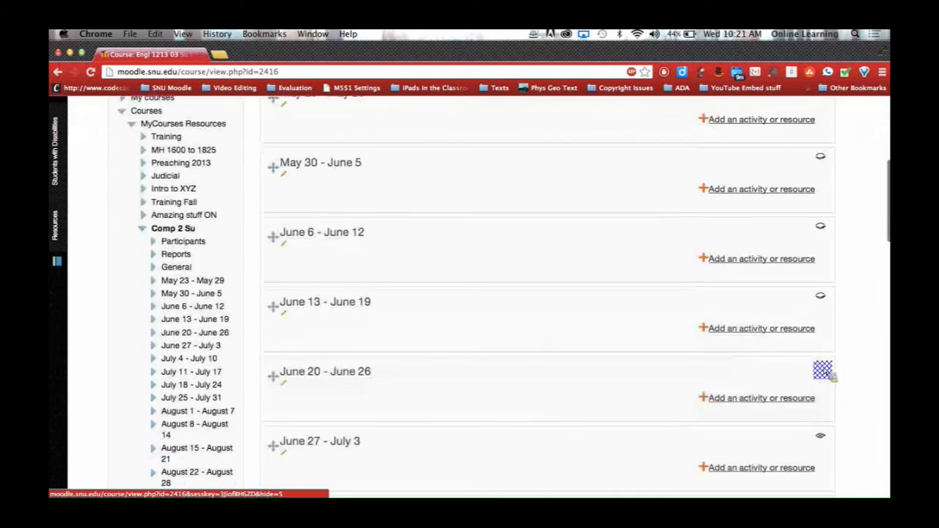
scroll(829, 387, "down", 2)
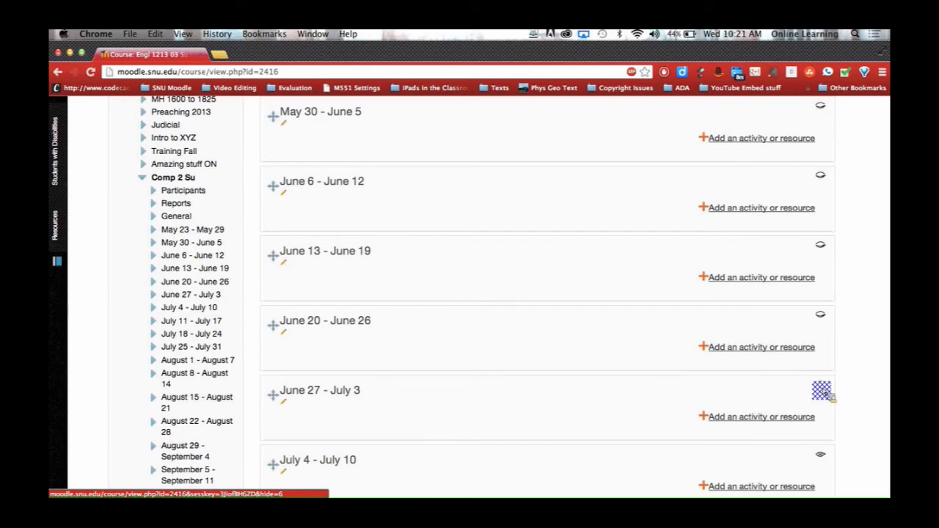
scroll(822, 391, "down", 1)
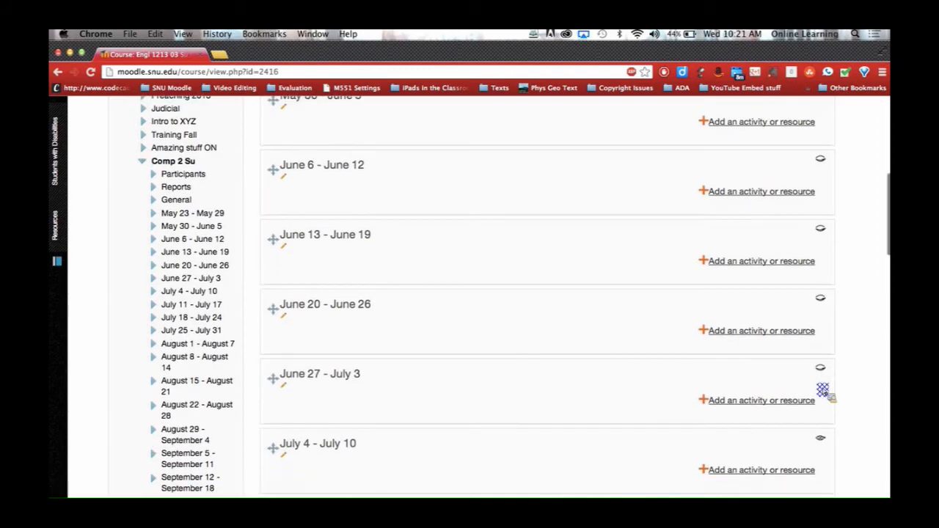
Step: Look over the course's weekly sections to compare which weeks are hidden and which are visible
scroll(821, 391, "down", 2)
scroll(821, 390, "up", 6)
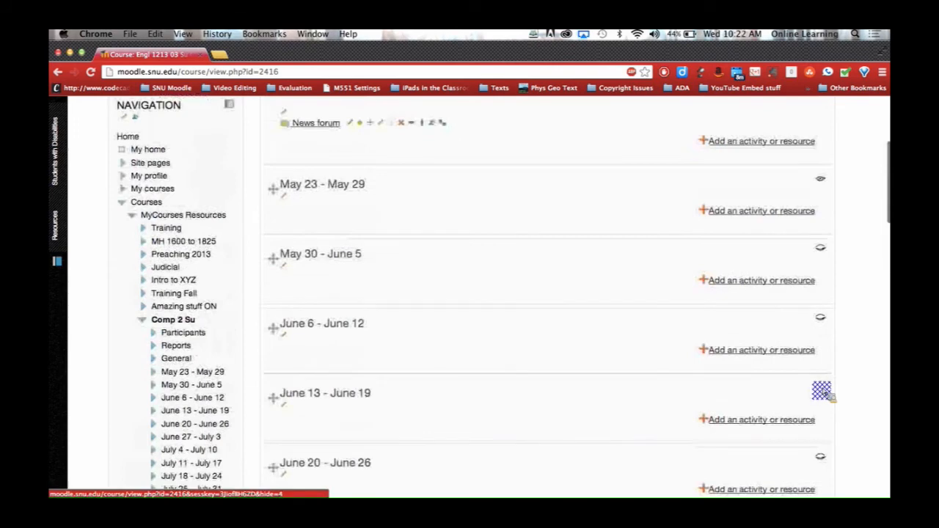
scroll(821, 391, "down", 6)
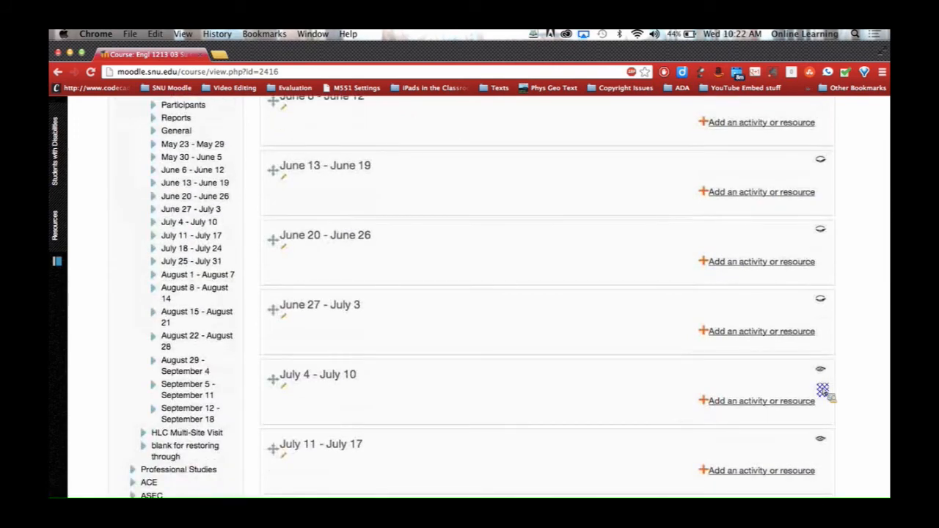
scroll(822, 390, "down", 3)
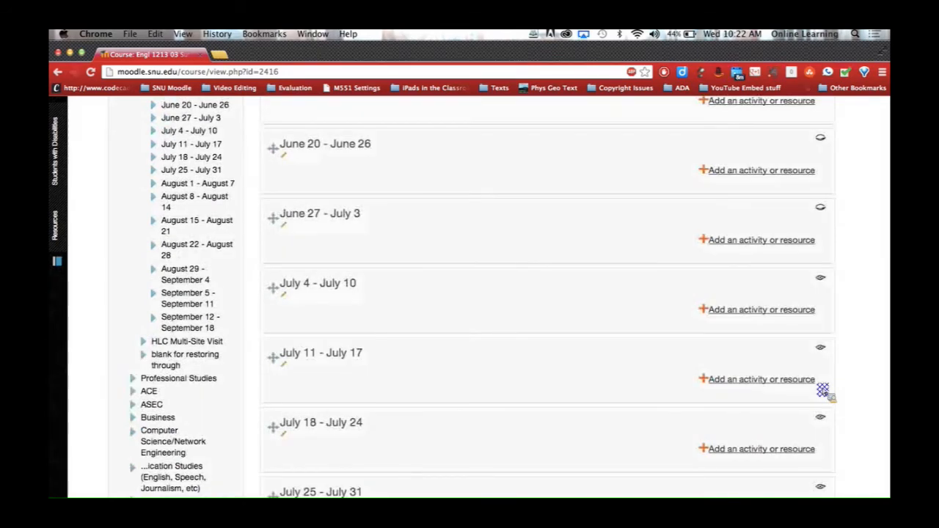
scroll(821, 391, "down", 3)
scroll(822, 391, "up", 7)
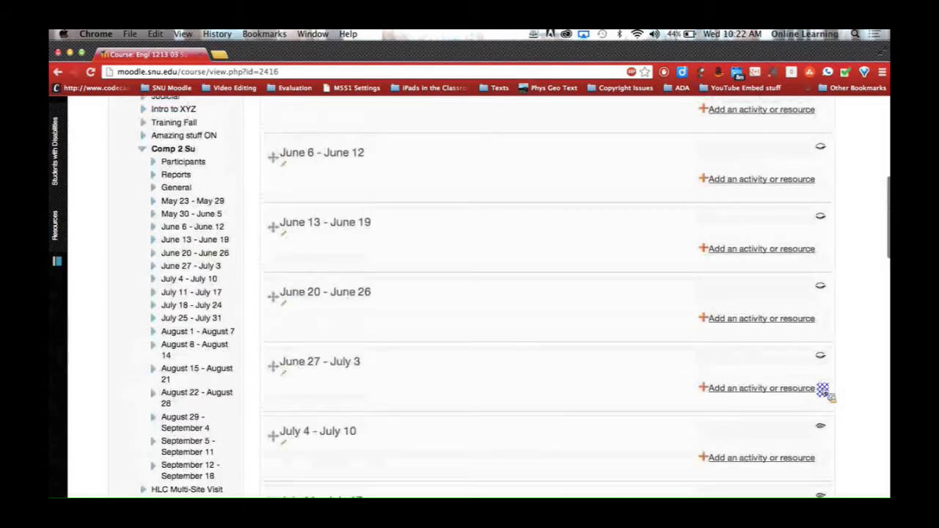
scroll(823, 390, "up", 7)
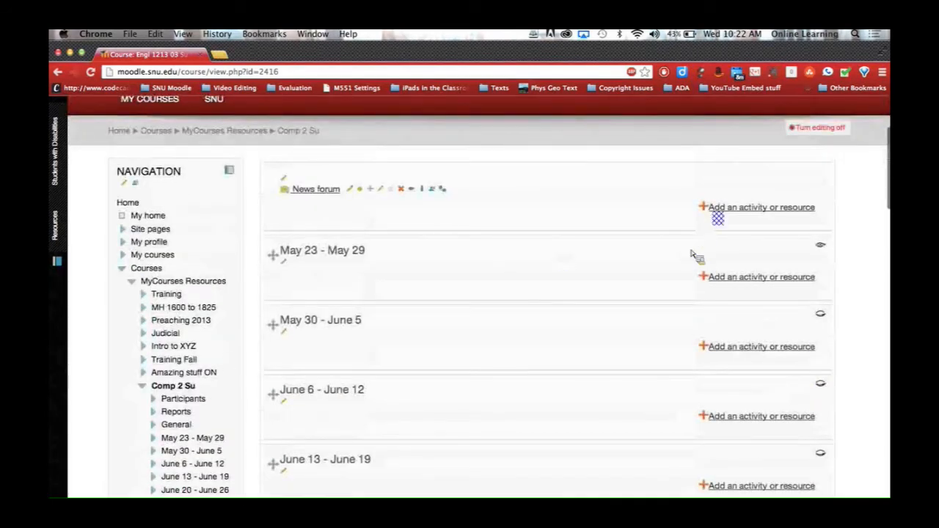
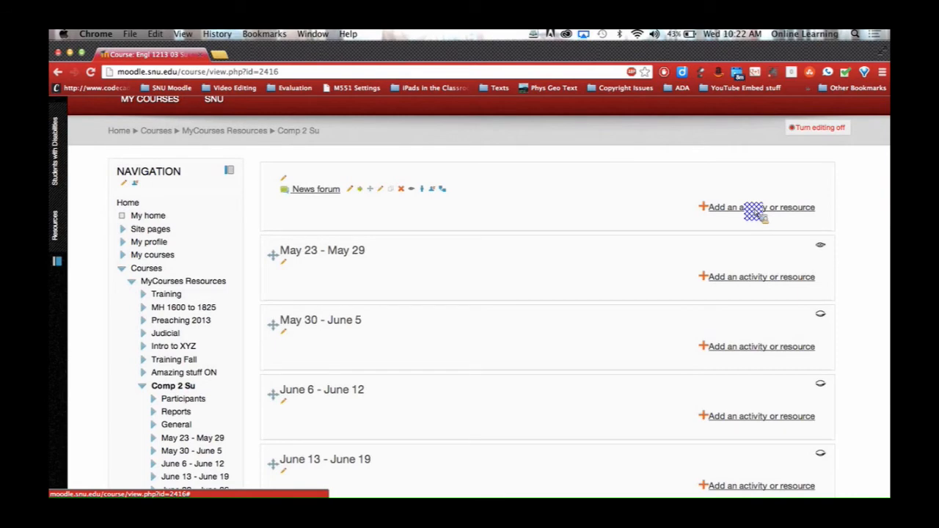
Step: Add a new Assignment activity to the course's general section that holds the News forum
left_click(754, 212)
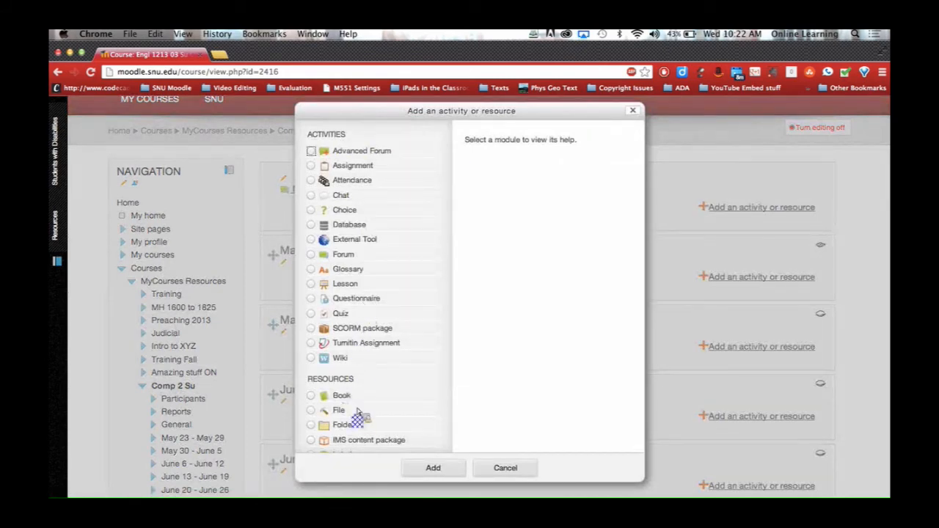
scroll(426, 331, "down", 3)
scroll(425, 335, "up", 3)
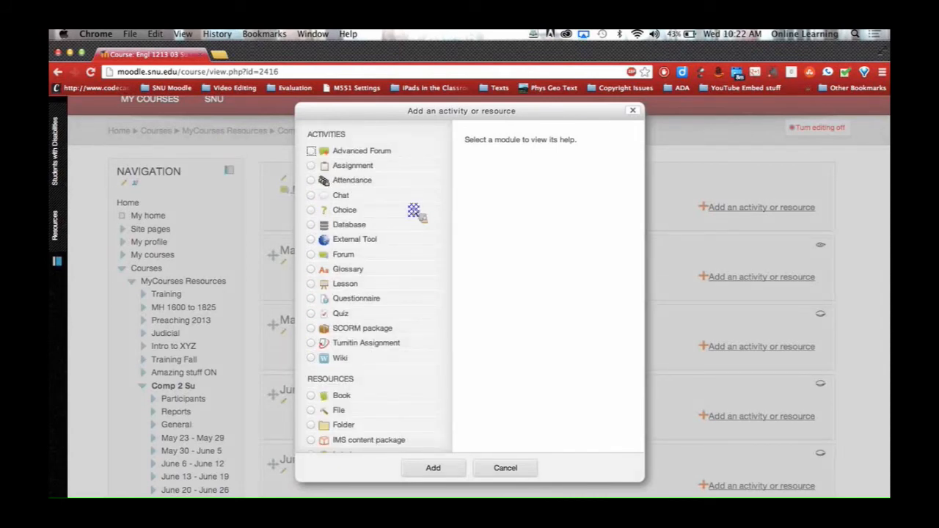
scroll(418, 232, "down", 1)
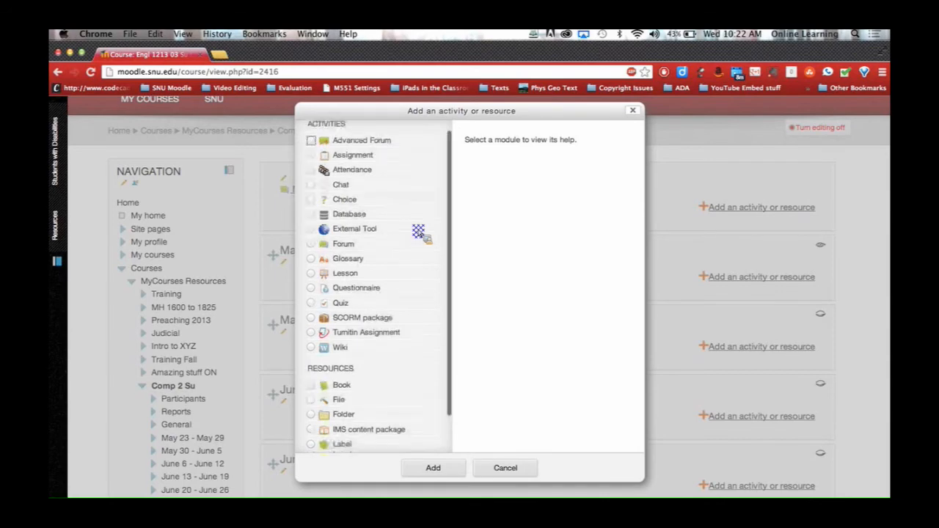
scroll(418, 231, "up", 1)
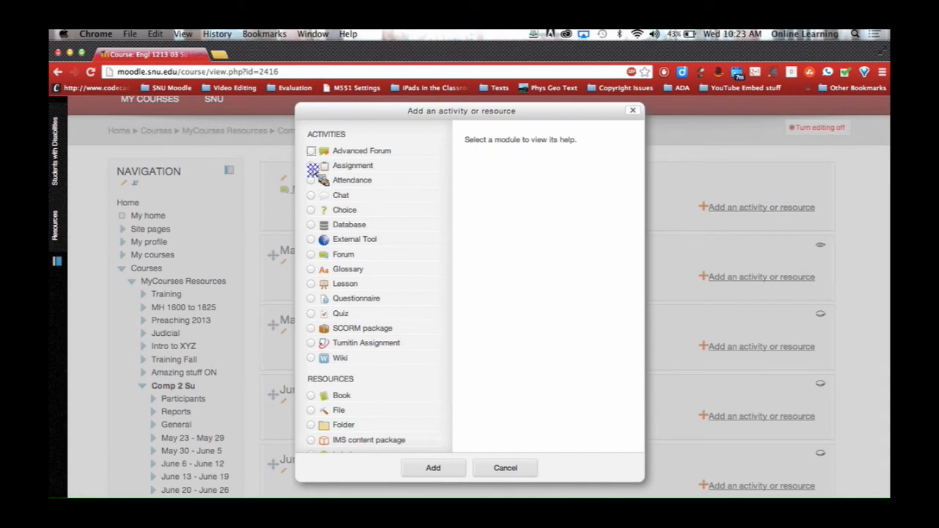
left_click(311, 166)
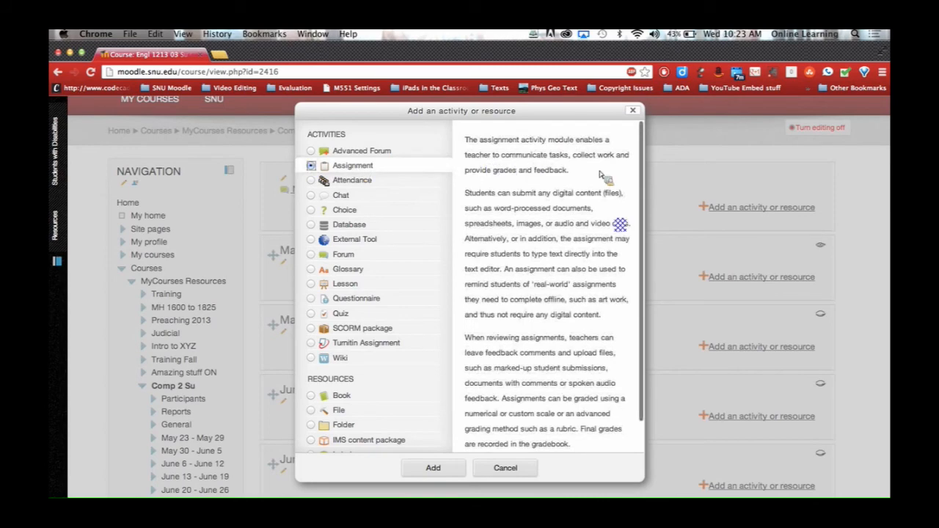
scroll(569, 387, "down", 2)
scroll(568, 387, "up", 2)
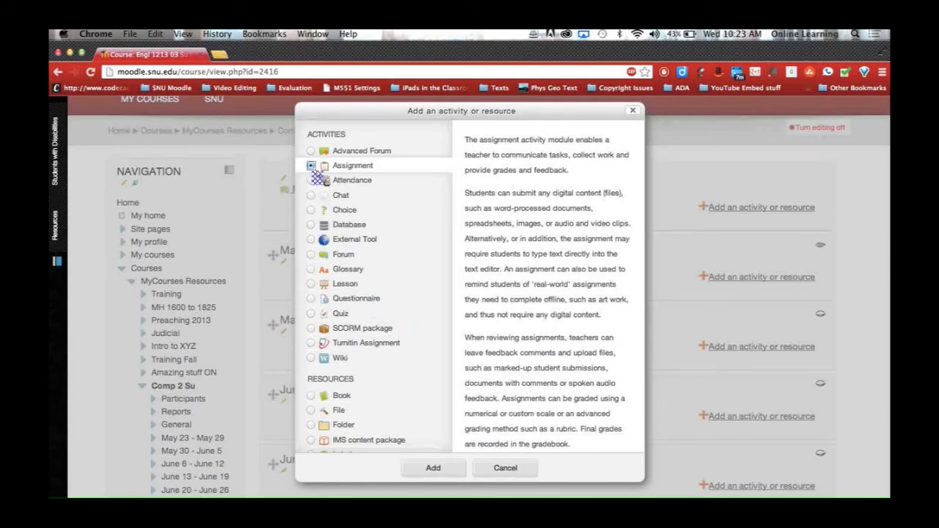
left_click(434, 470)
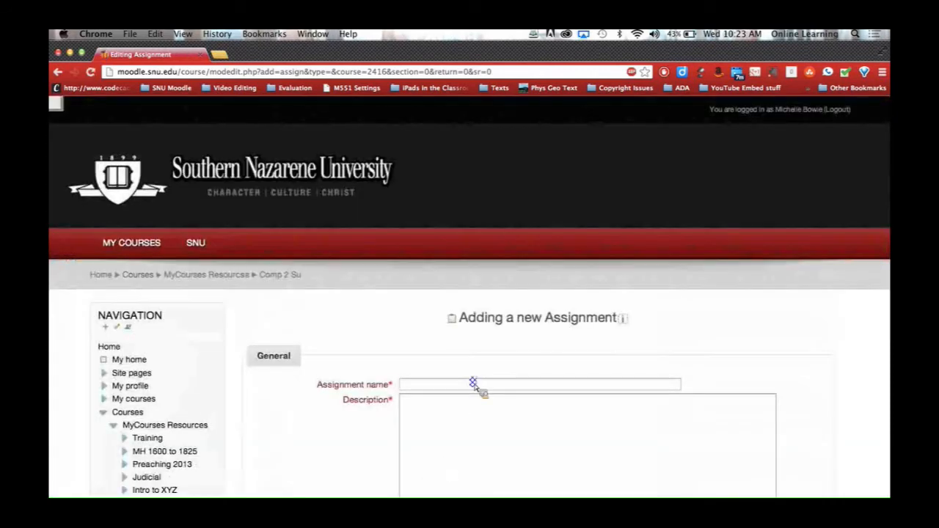
Step: Name the new assignment Test Assignment
scroll(475, 387, "down", 2)
left_click(420, 312)
type("T")
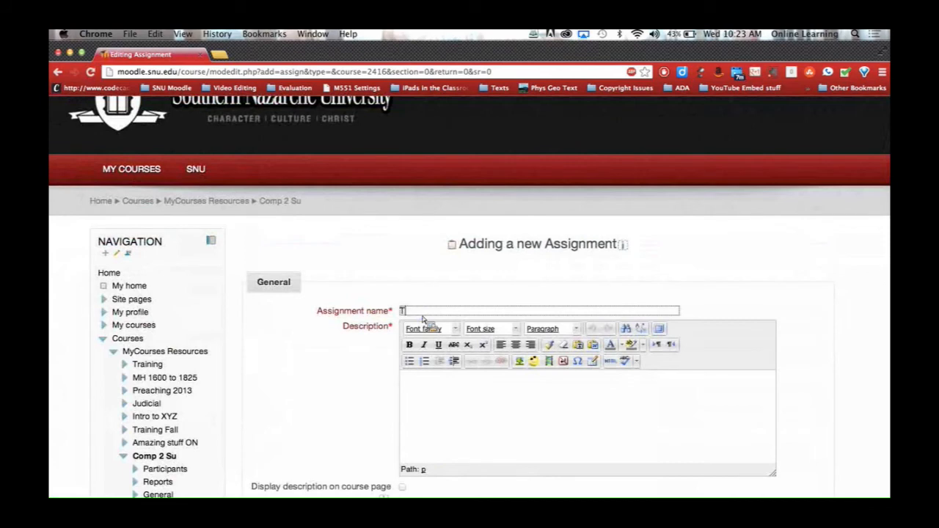
type("est Assignment")
Step: Enter Instructions as the assignment's description, and open and close the editor's Paste from Word window without inserting text
scroll(423, 317, "down", 3)
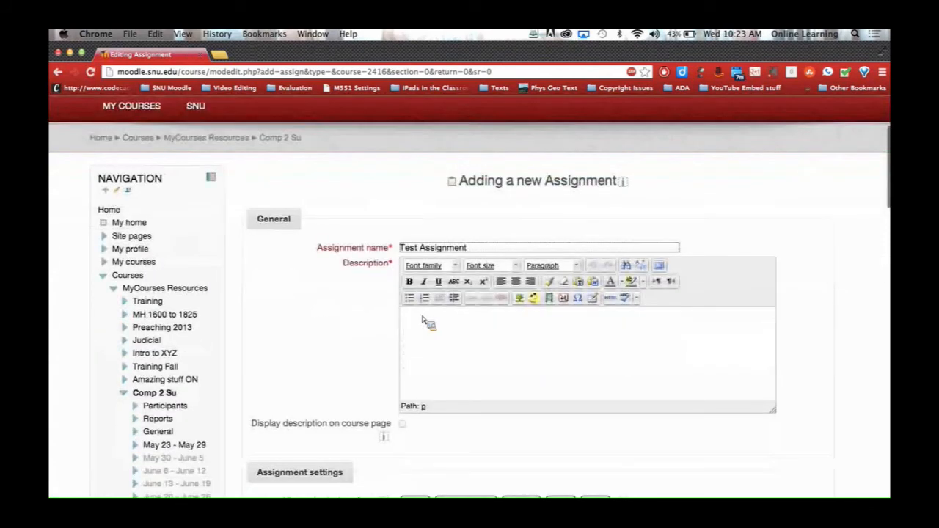
left_click(420, 314)
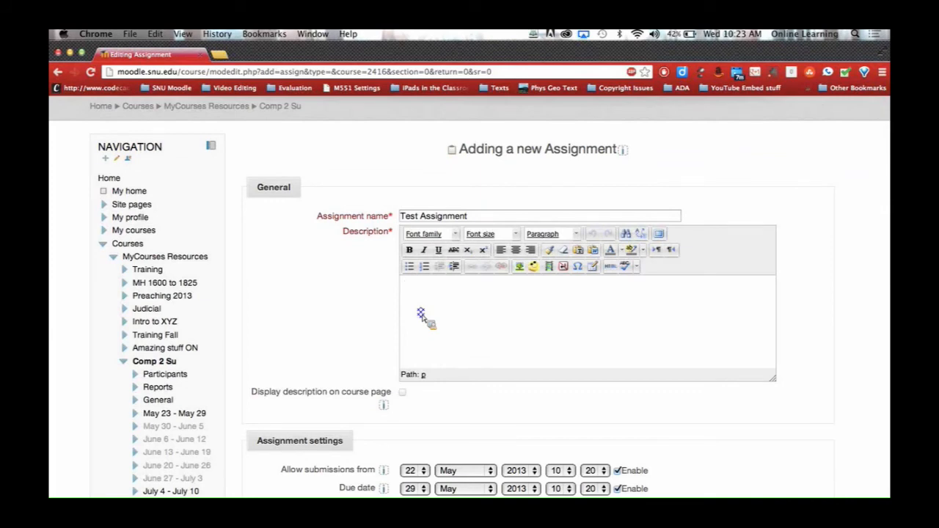
scroll(421, 315, "down", 2)
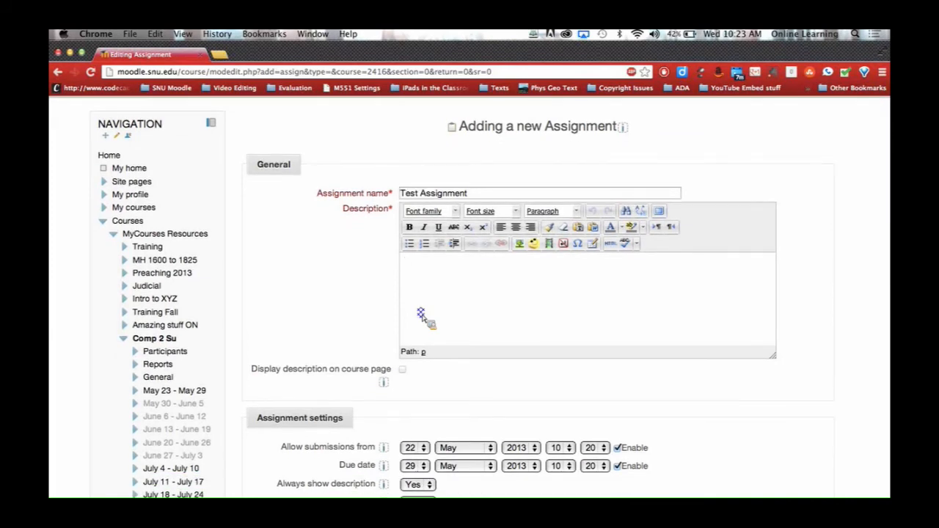
scroll(421, 316, "down", 1)
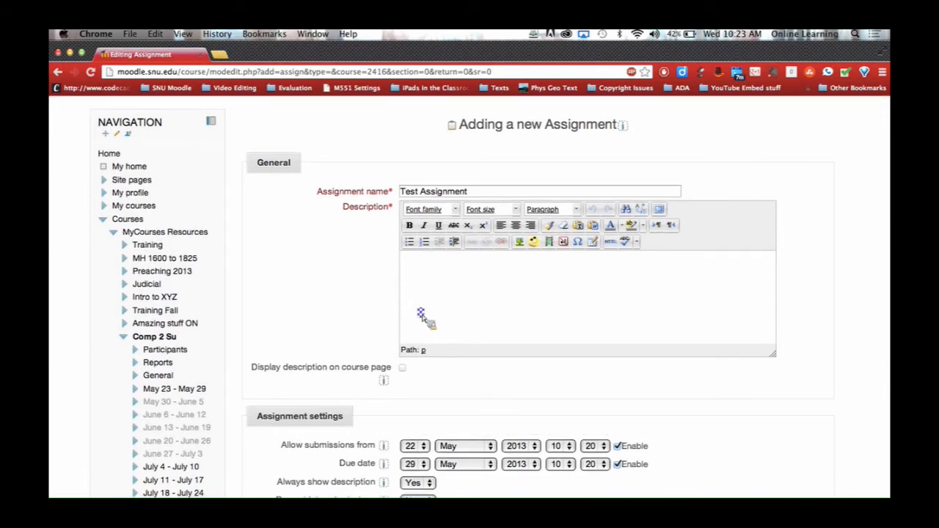
type("Instructions")
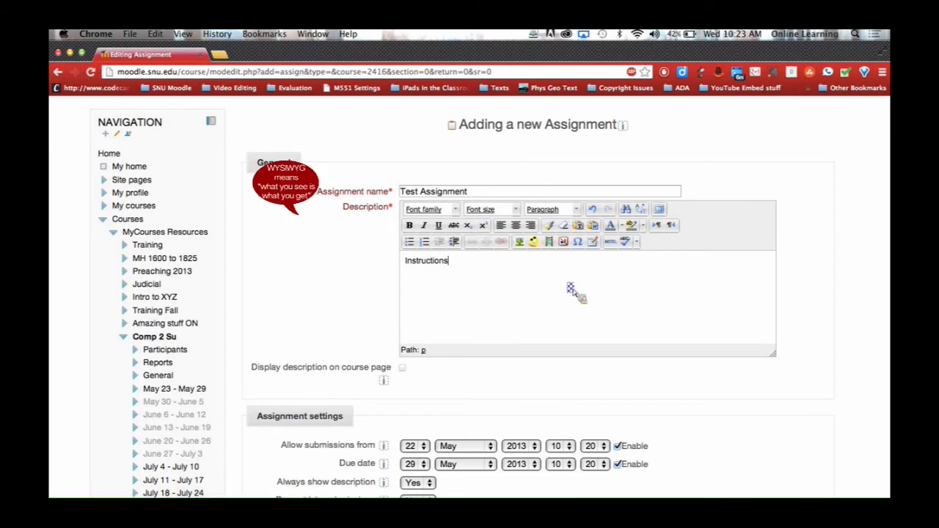
left_click(592, 227)
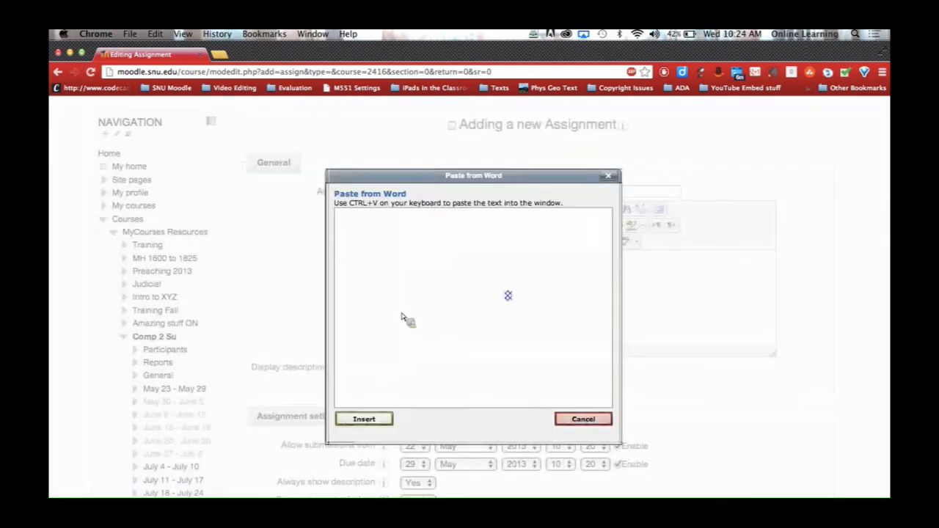
left_click(608, 177)
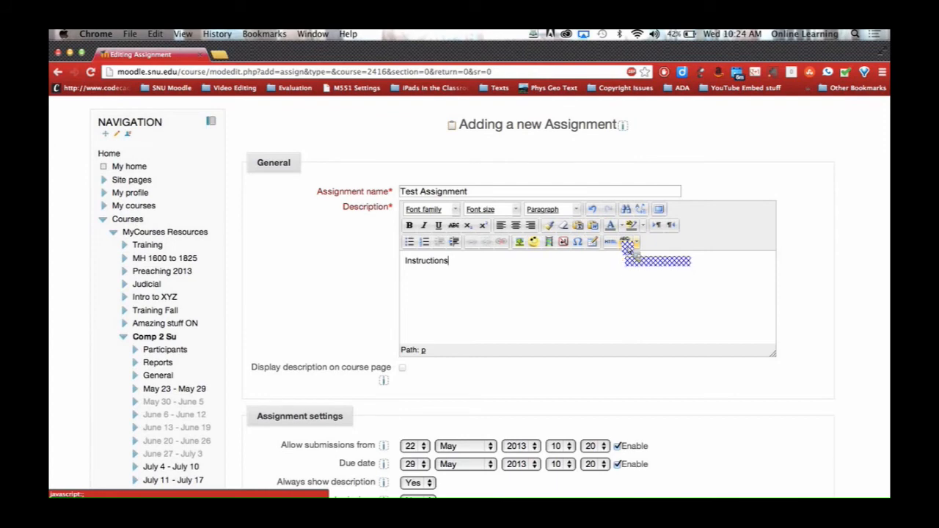
Step: Disable the Allow submissions from date, keep the due date enabled, and set the due date's hour to 11
scroll(572, 278, "down", 2)
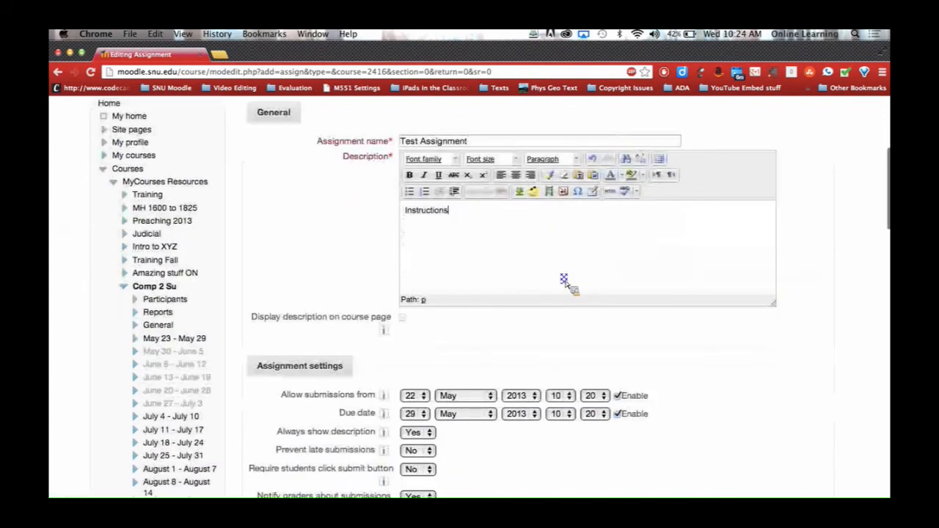
scroll(564, 279, "down", 3)
scroll(564, 282, "down", 3)
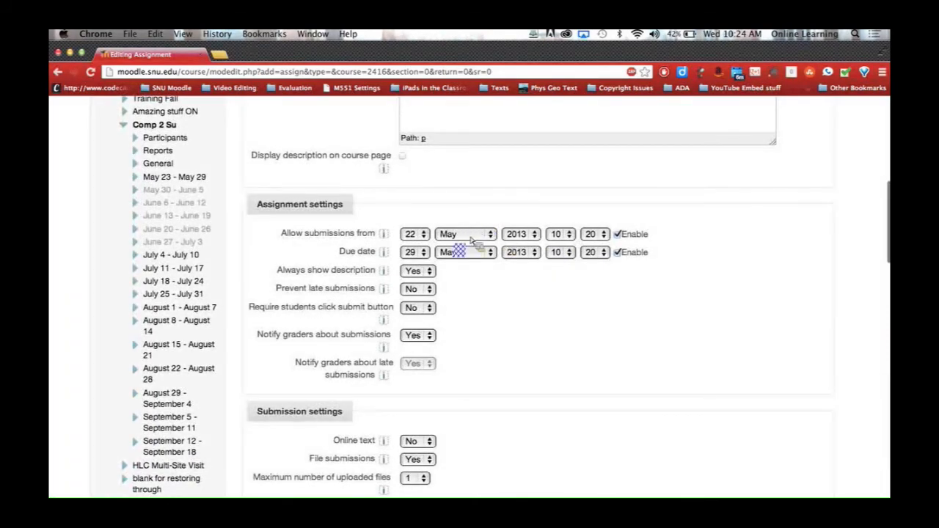
left_click(618, 234)
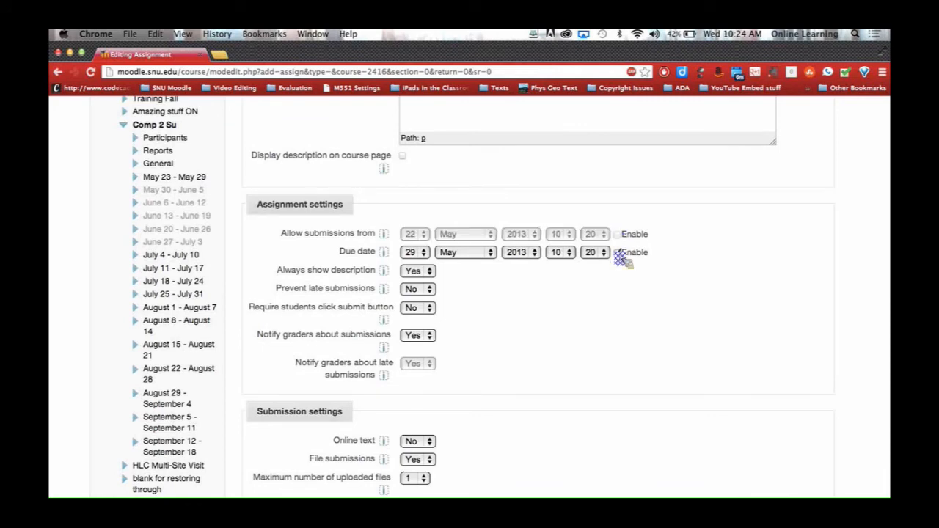
left_click(619, 253)
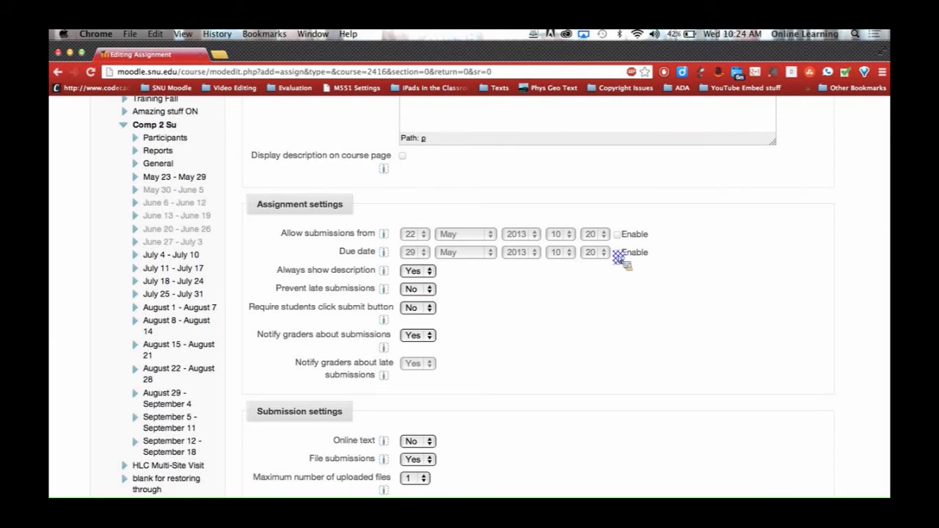
left_click(617, 253)
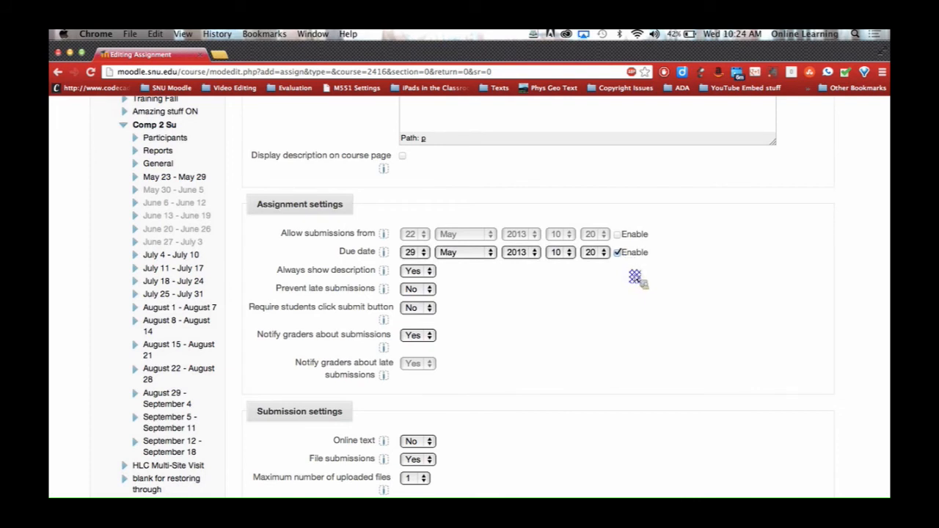
left_click(566, 254)
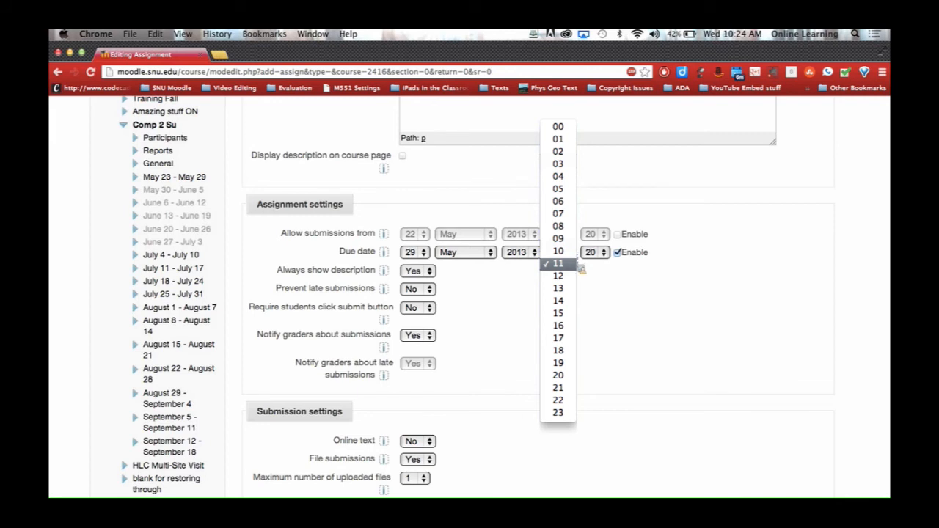
left_click(579, 277)
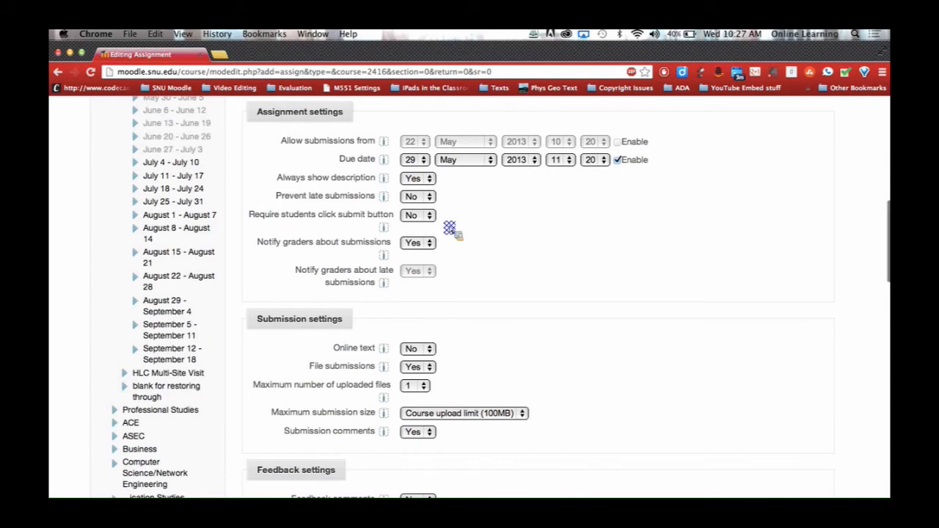
Step: Set Notify graders about submissions to No in the assignment settings, and read that setting's help text
scroll(450, 229, "down", 1)
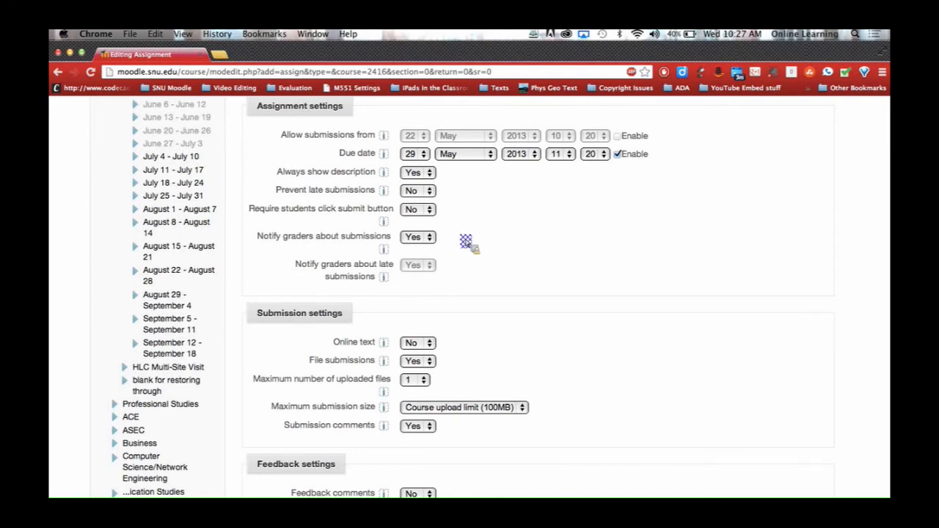
scroll(470, 244, "down", 1)
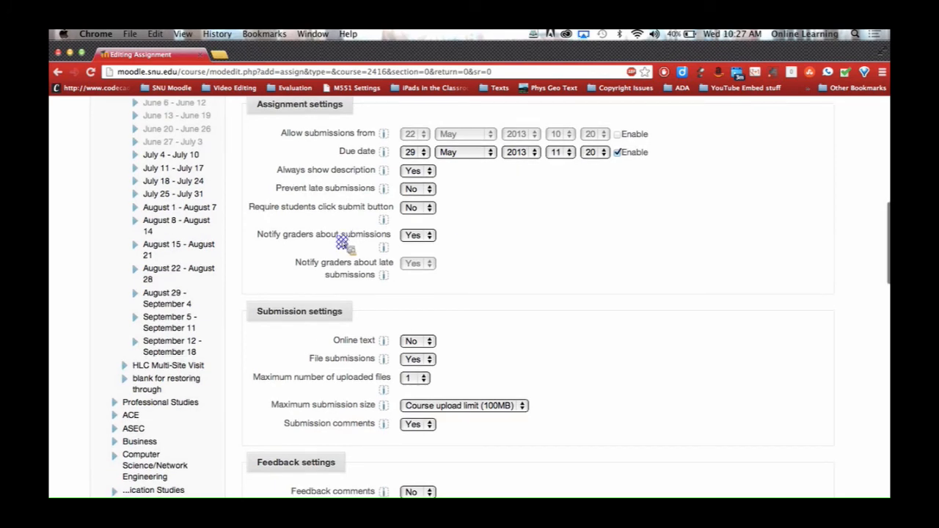
left_click(416, 236)
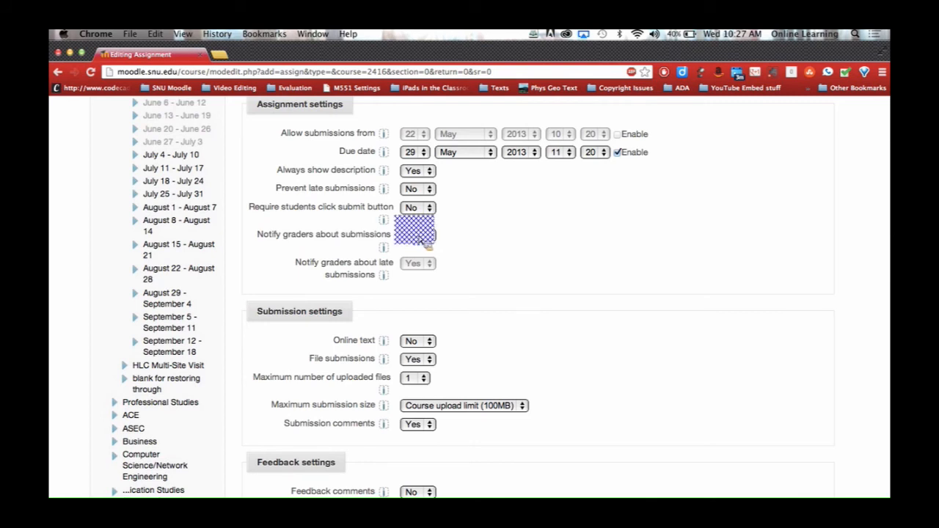
left_click(417, 221)
left_click(383, 248)
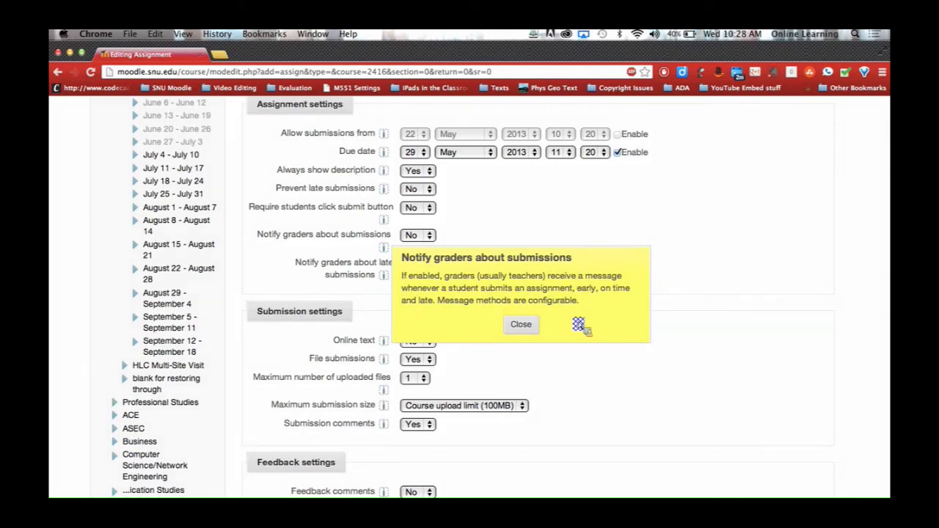
left_click(519, 325)
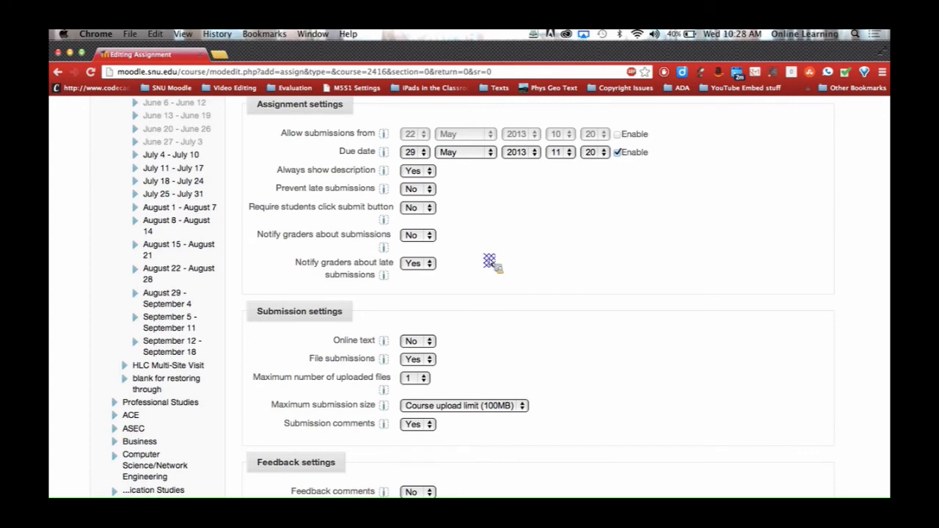
Step: Check the choices for Online text and Submission comments in the submission settings, keeping No and Yes
scroll(487, 266, "down", 3)
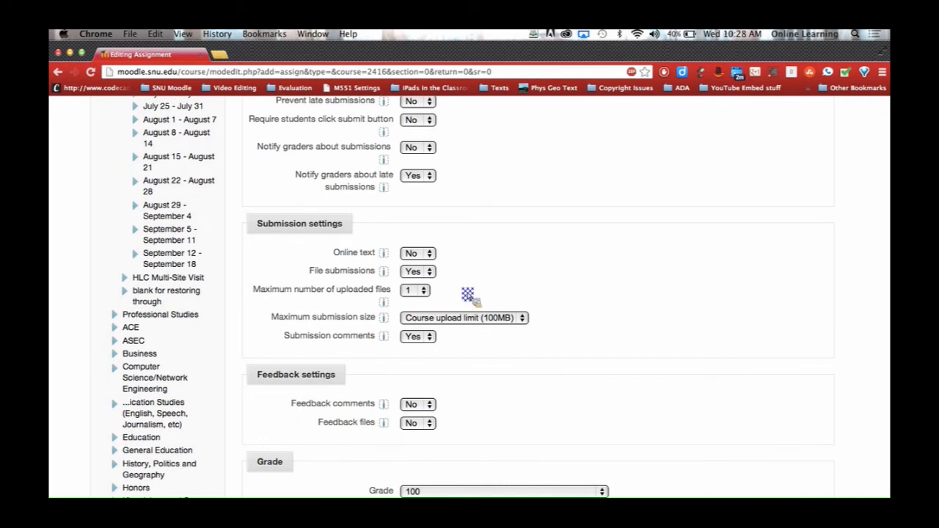
scroll(467, 295, "down", 2)
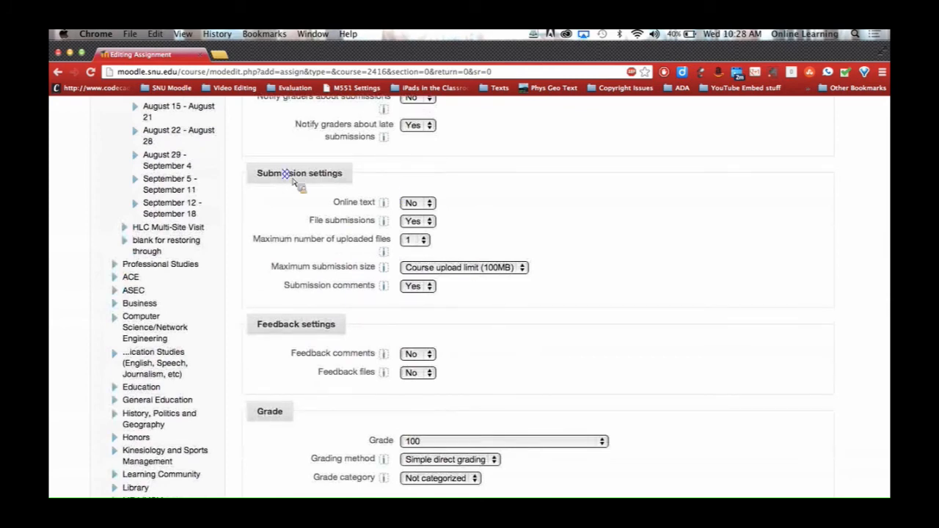
left_click(435, 205)
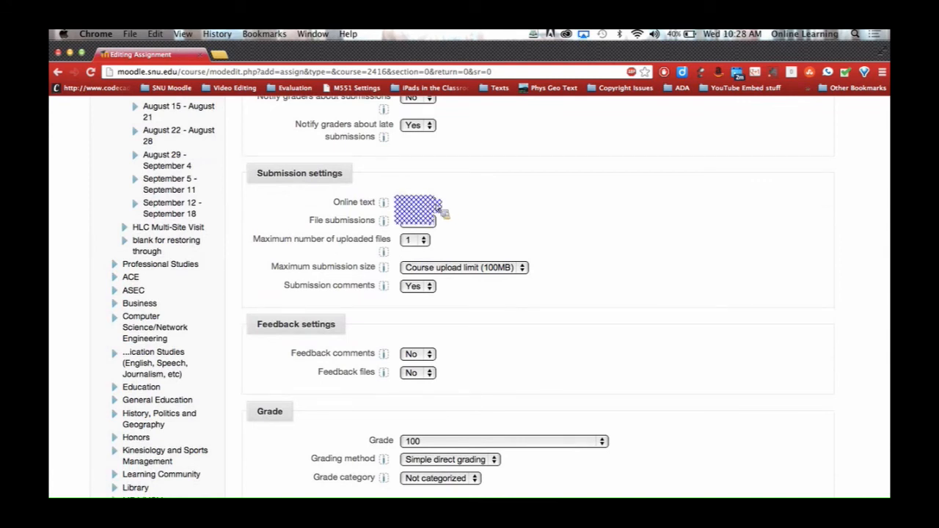
left_click(439, 211)
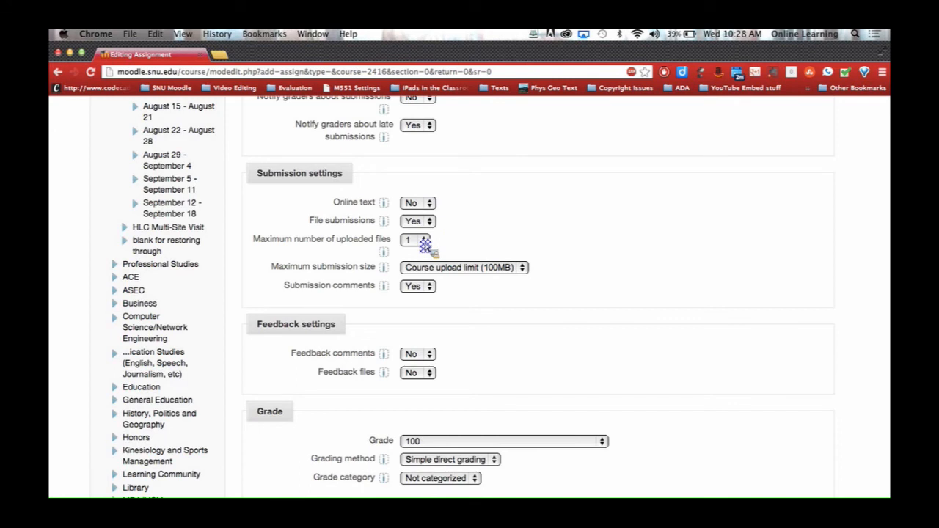
left_click(429, 288)
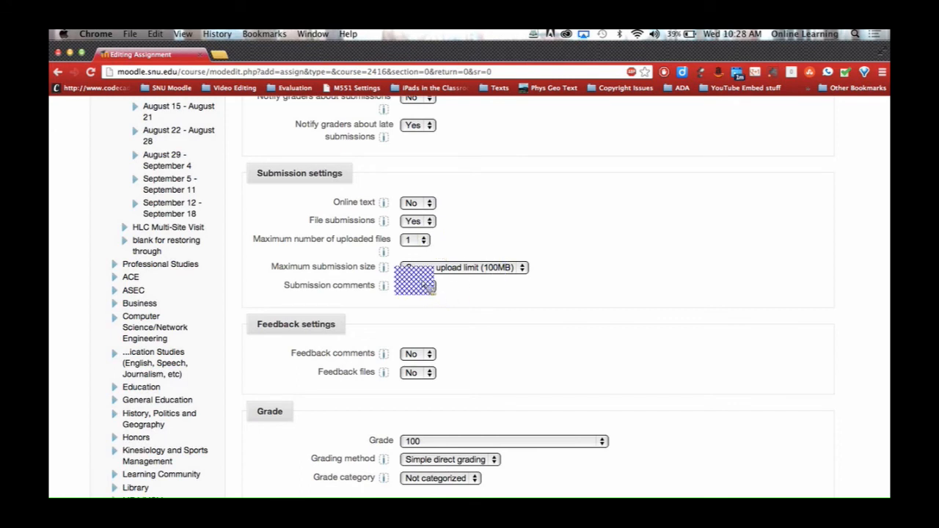
left_click(469, 298)
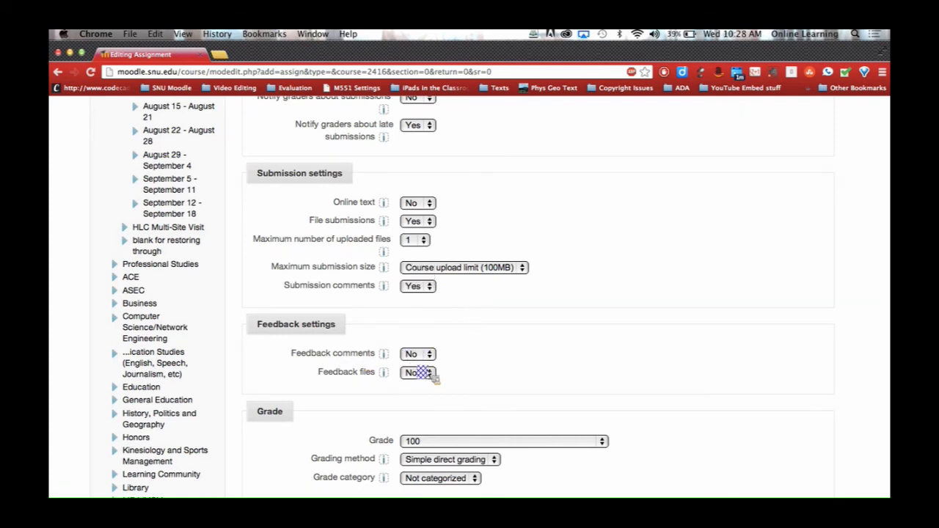
Step: Keep the assignment's grade at 100 and check the grade category choices, leaving it at Not categorized
scroll(429, 370, "down", 1)
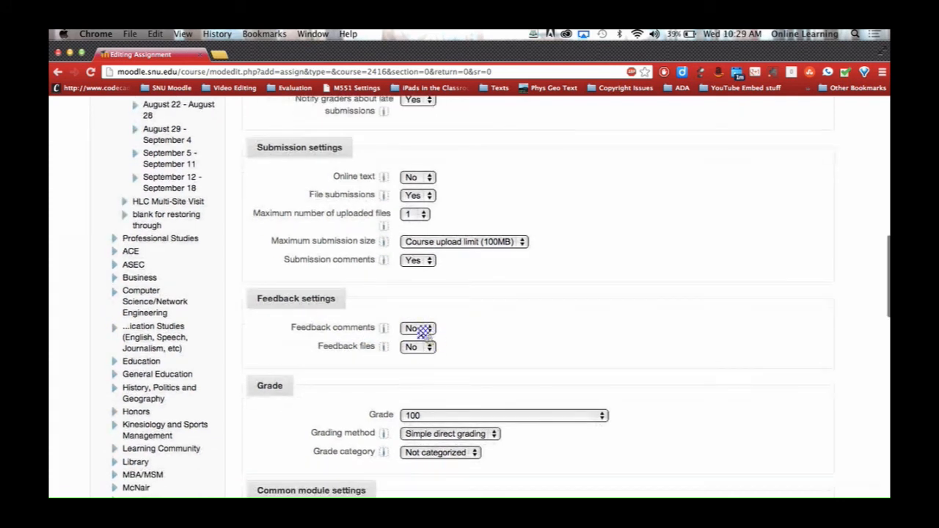
scroll(433, 370, "down", 1)
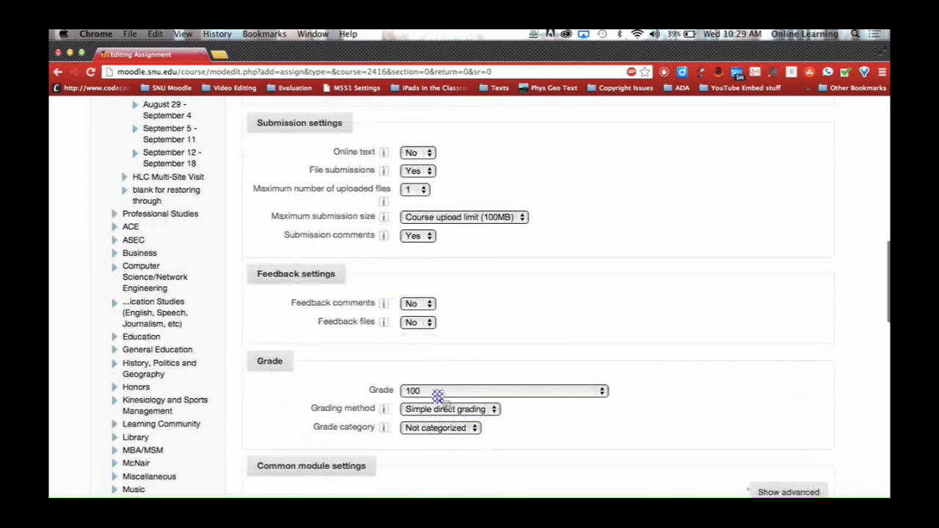
left_click(437, 392)
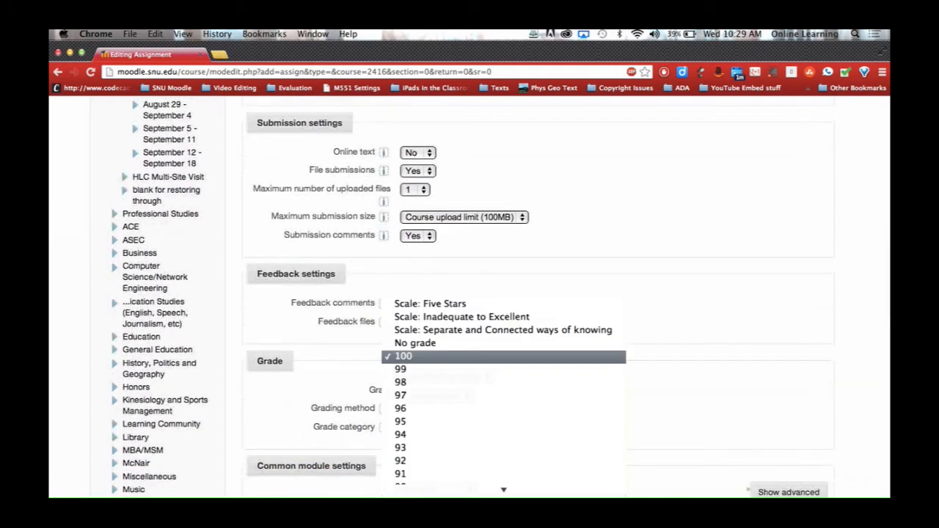
left_click(438, 356)
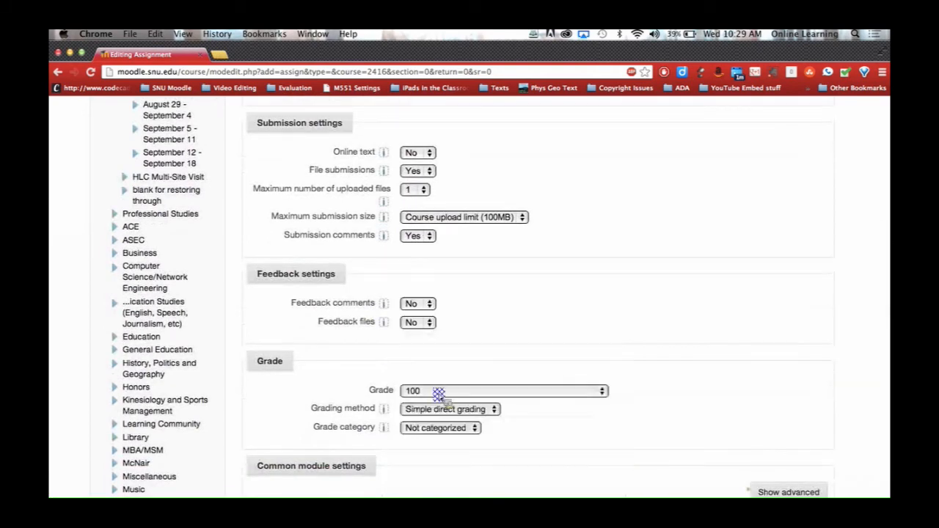
left_click(440, 433)
left_click(437, 437)
Step: Save the Test Assignment with its remaining module and access settings at their defaults, and display it
scroll(464, 476, "down", 5)
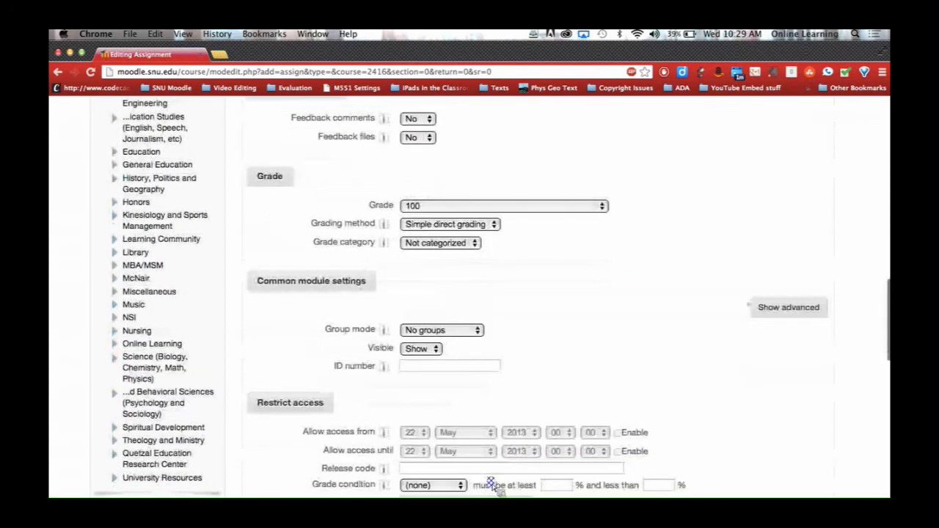
scroll(490, 484, "down", 4)
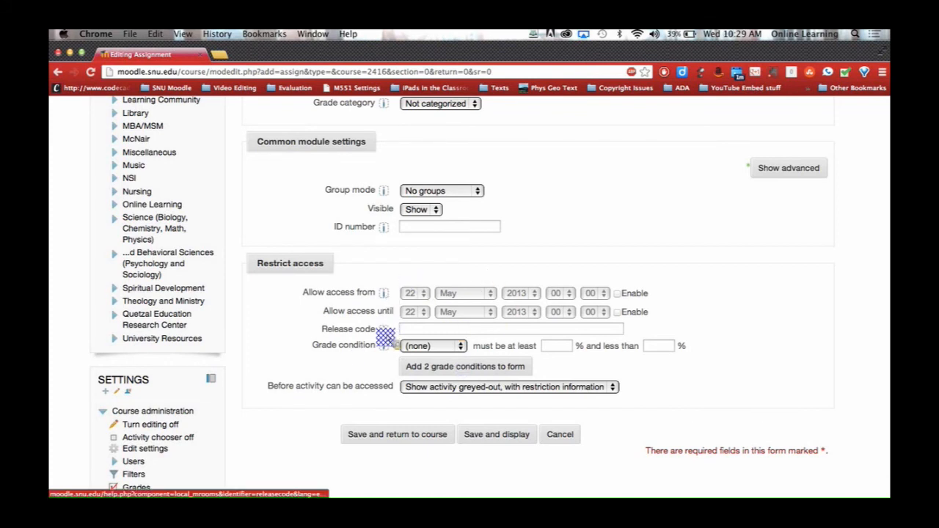
left_click(513, 437)
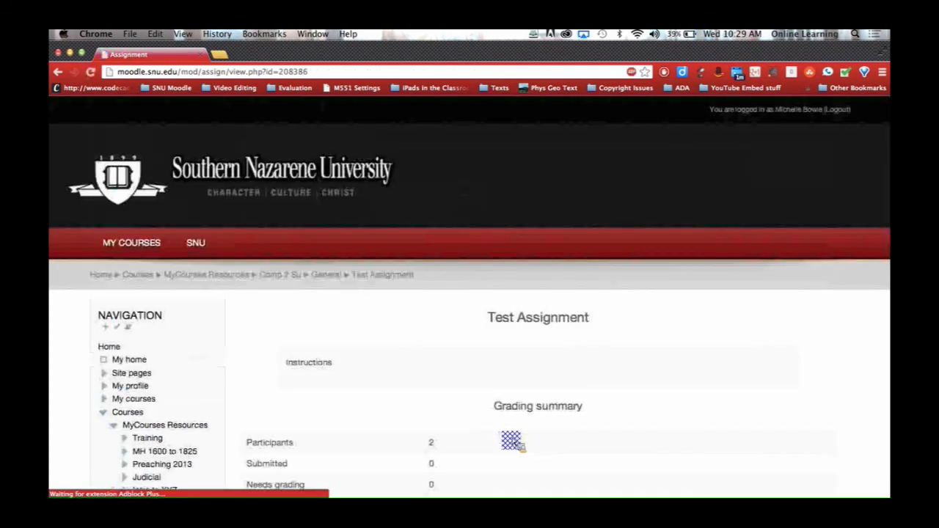
Step: Review the Test Assignment page and its grading summary, and return to the Comp 2 Su course page
scroll(458, 407, "down", 3)
scroll(458, 407, "down", 2)
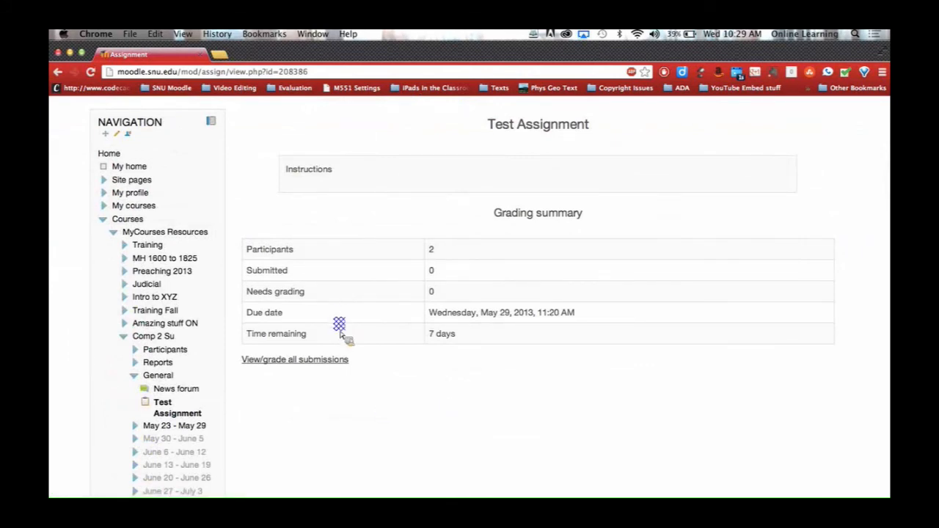
scroll(326, 200, "down", 10)
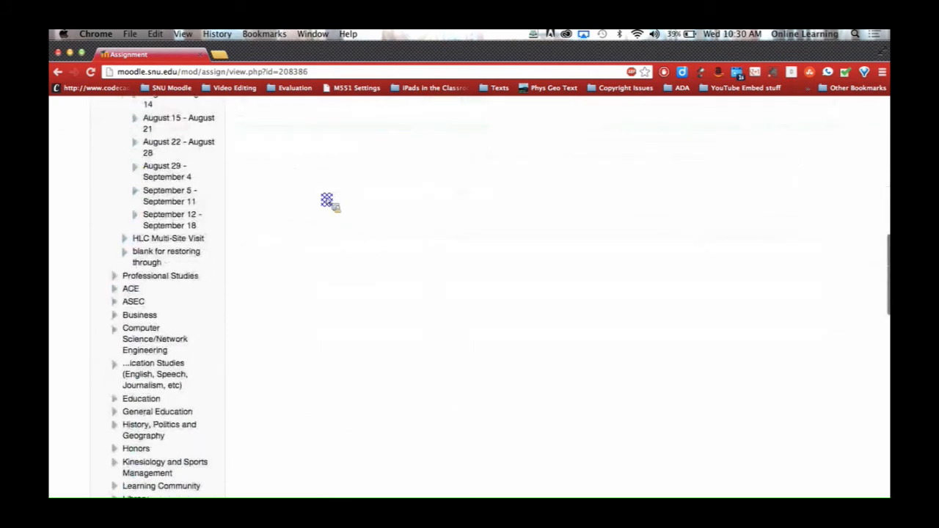
scroll(326, 200, "up", 10)
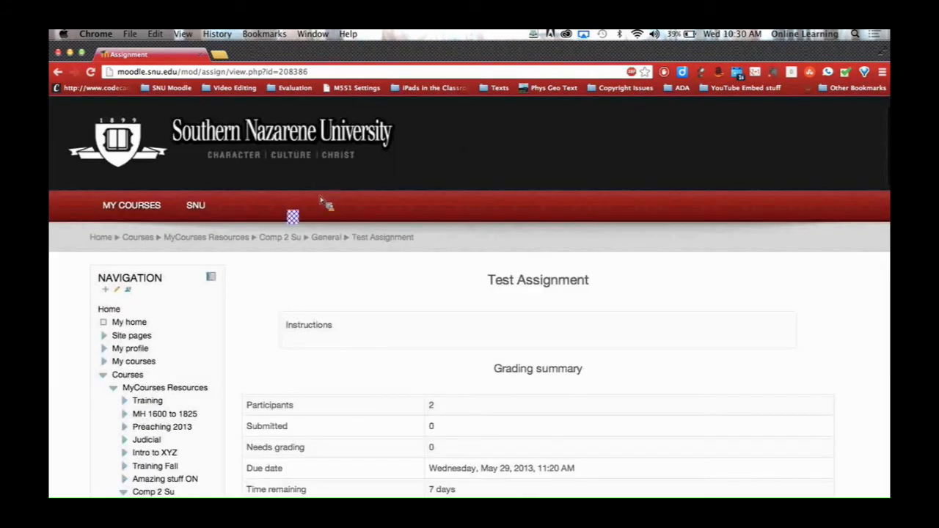
left_click(281, 237)
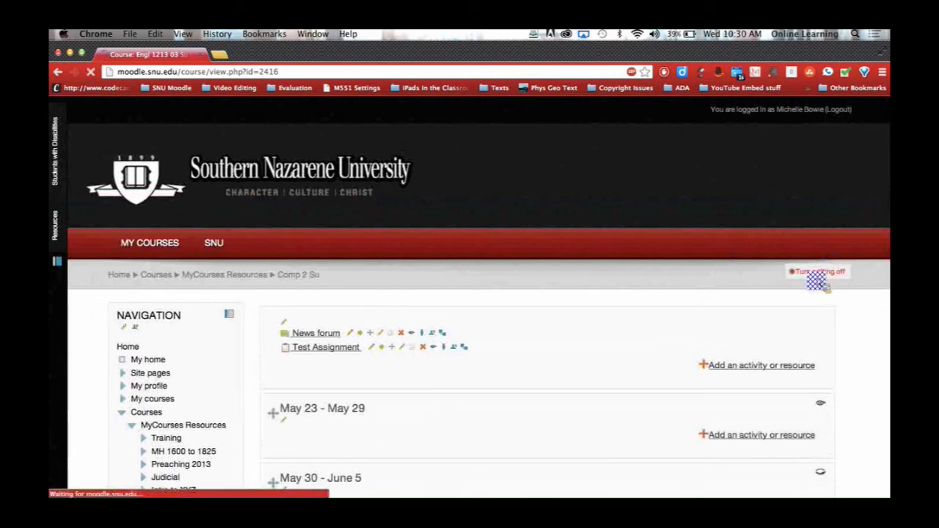
Step: Turn editing off to look through the course page and its administration links, and turn editing back on
left_click(814, 275)
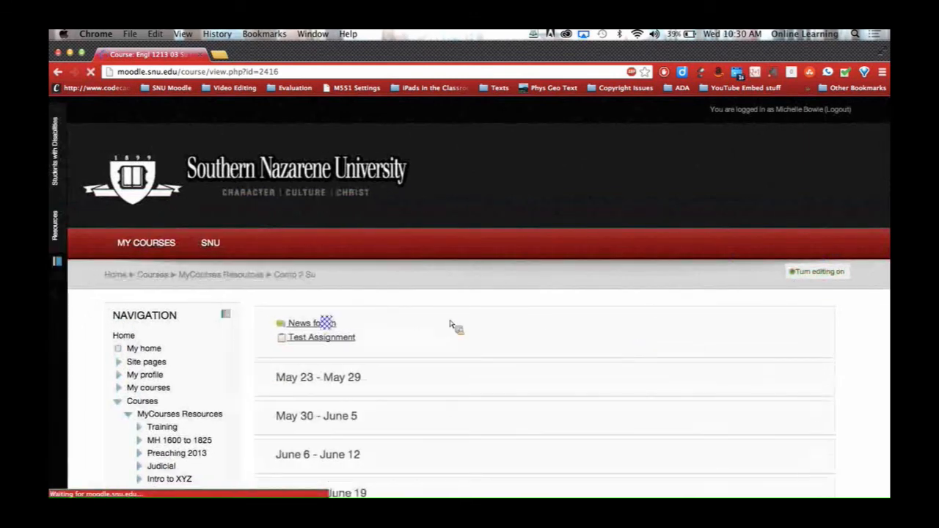
scroll(455, 390, "down", 20)
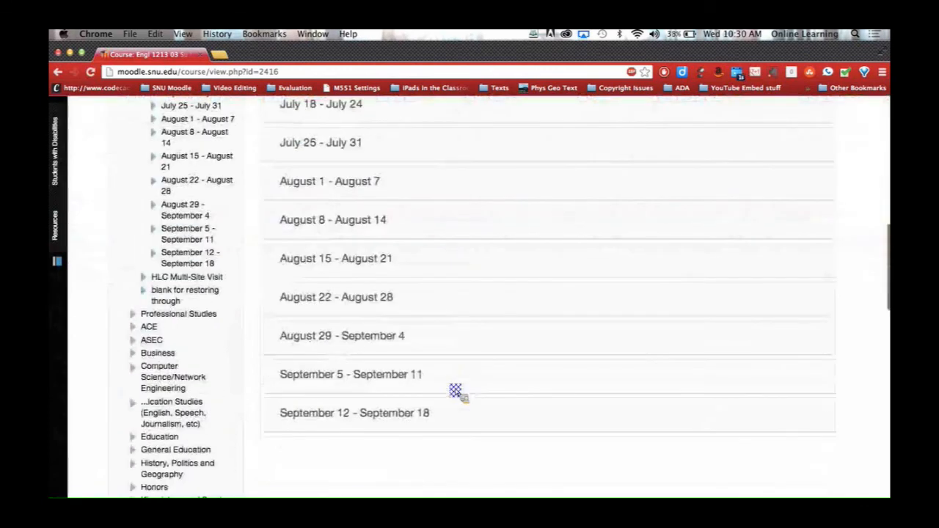
scroll(454, 390, "down", 5)
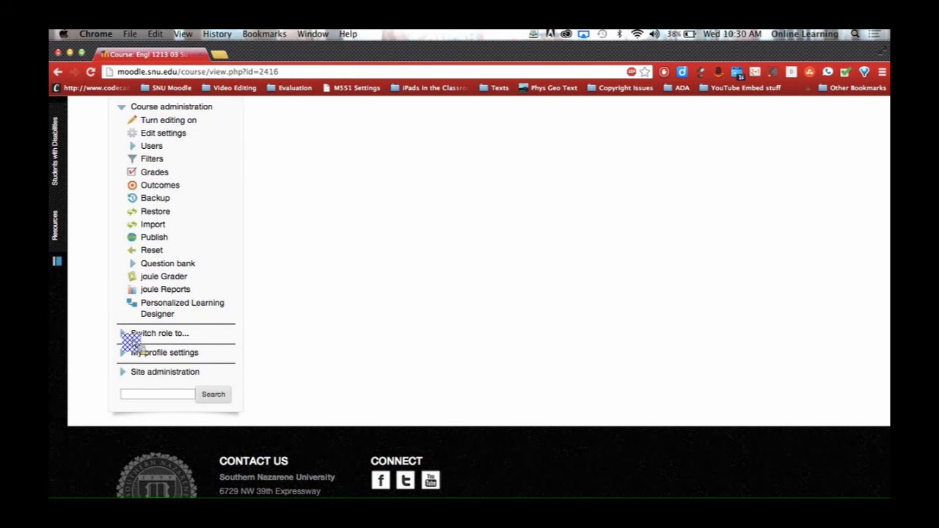
scroll(338, 359, "up", 10)
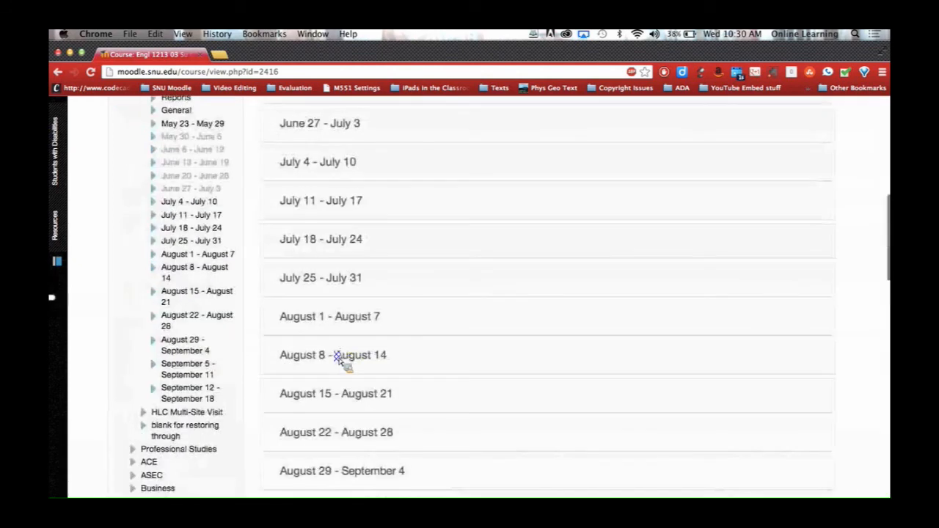
scroll(338, 360, "up", 3)
scroll(650, 235, "up", 3)
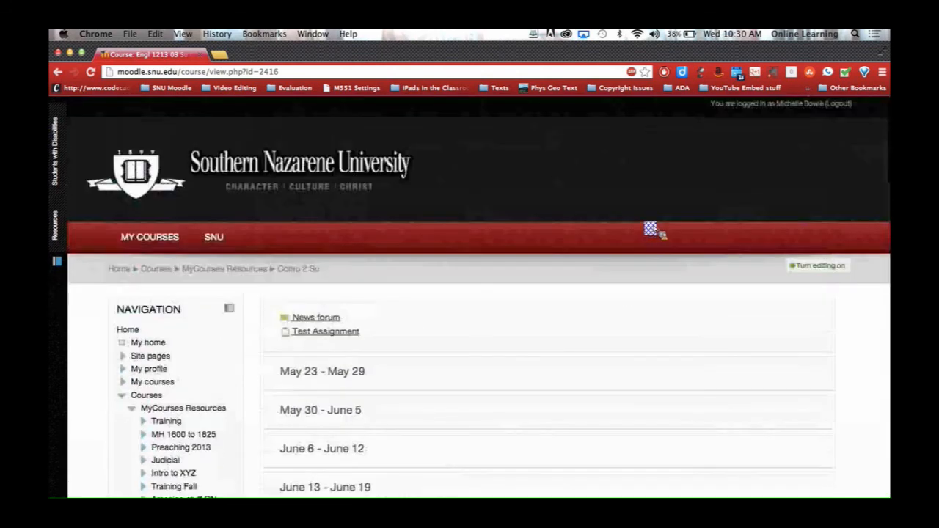
left_click(818, 273)
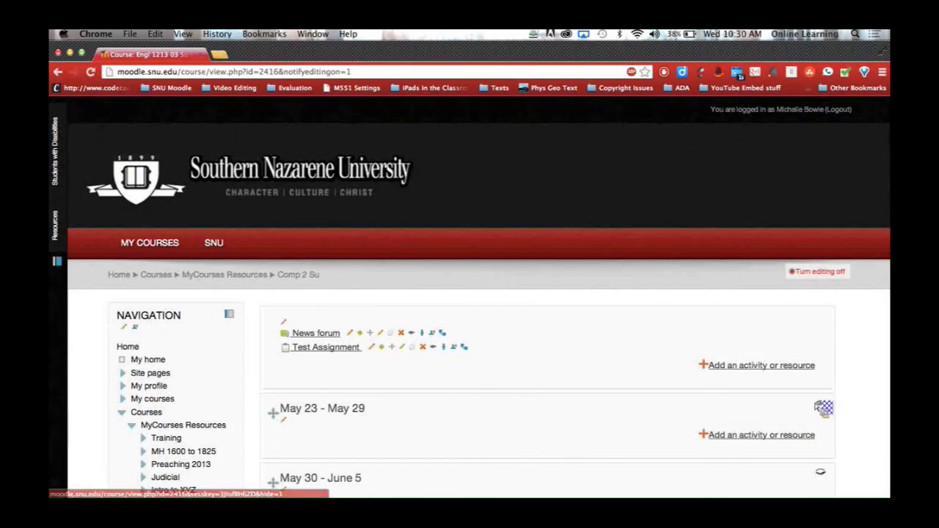
Step: Add a new File resource to the May 23 - May 29 section and bring up its settings form
scroll(824, 420, "down", 3)
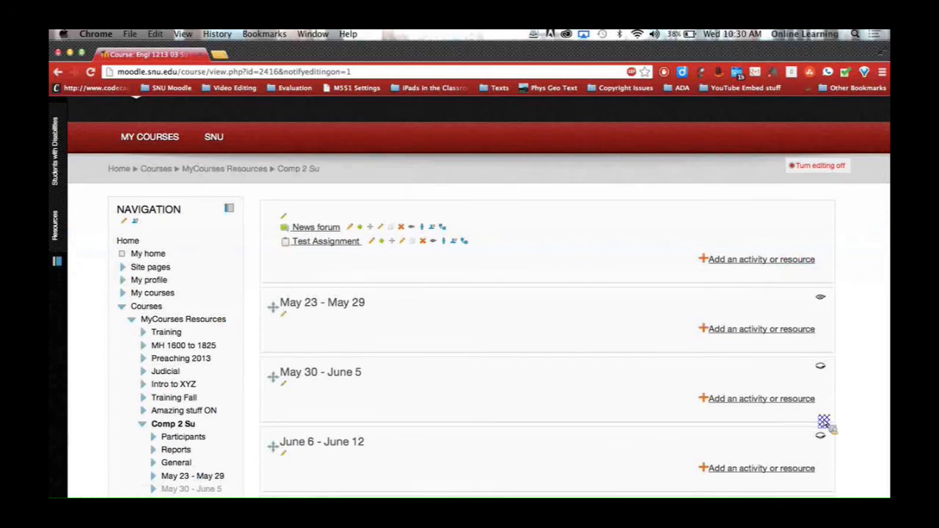
scroll(824, 421, "down", 5)
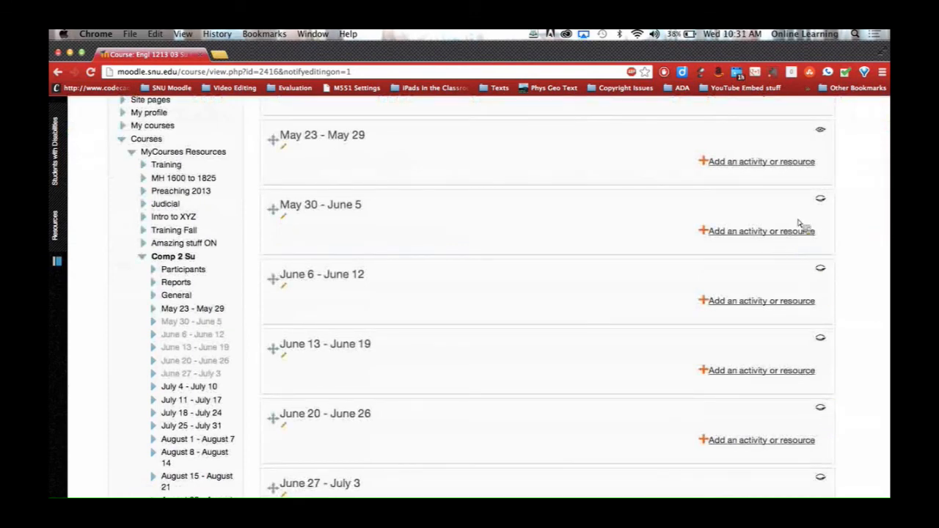
left_click(737, 163)
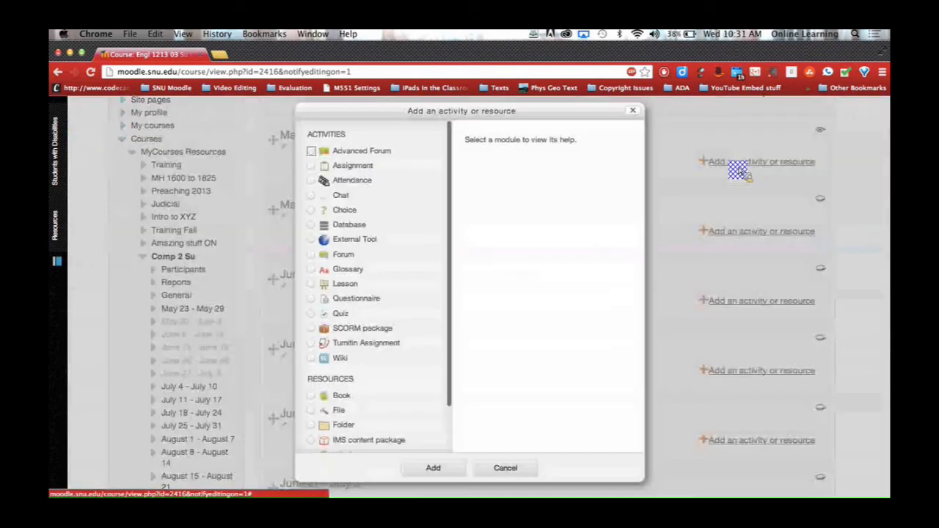
scroll(359, 227, "down", 3)
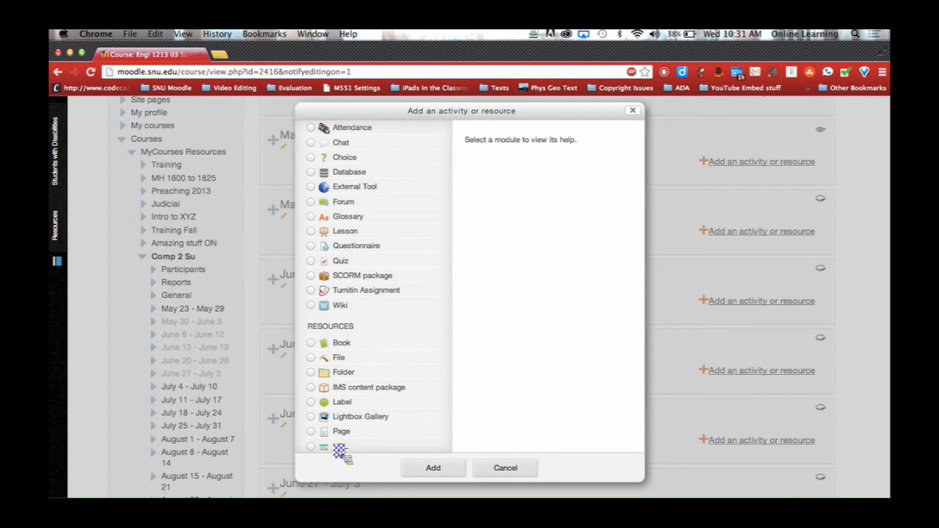
left_click(313, 360)
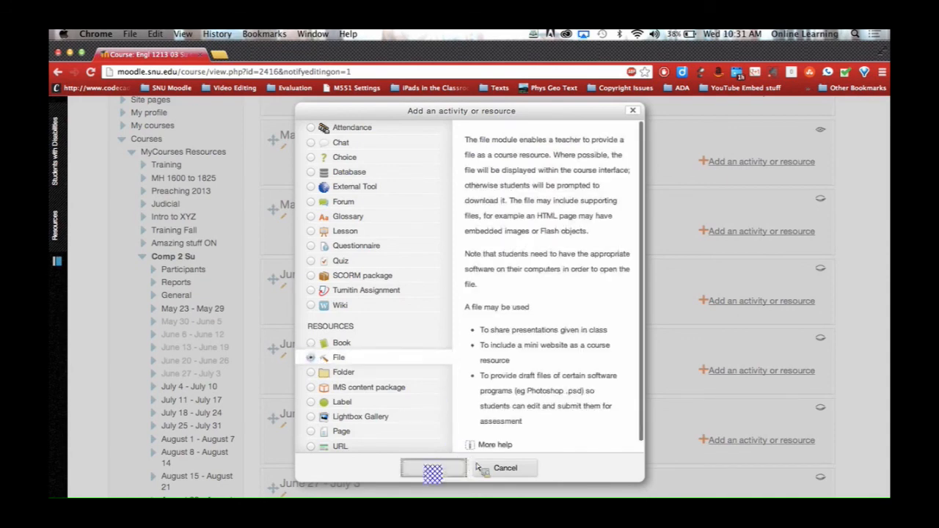
left_click(432, 471)
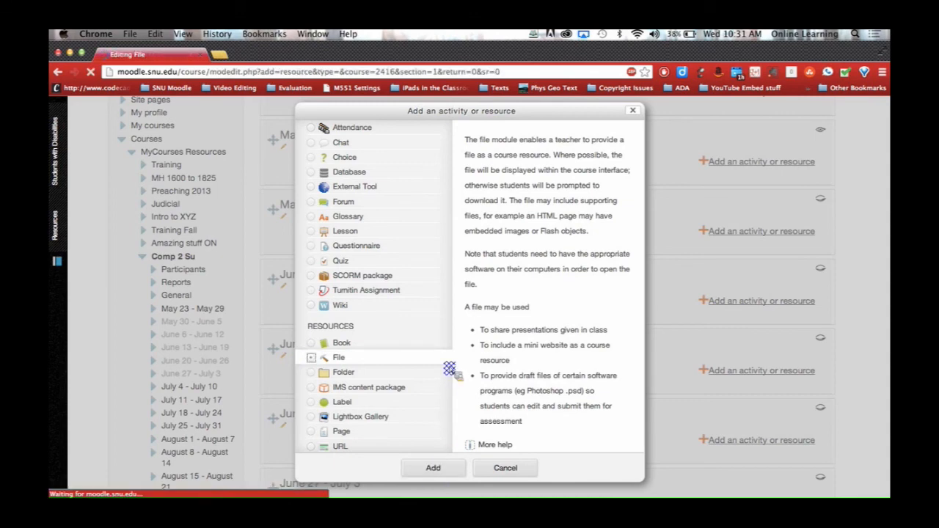
scroll(449, 369, "down", 5)
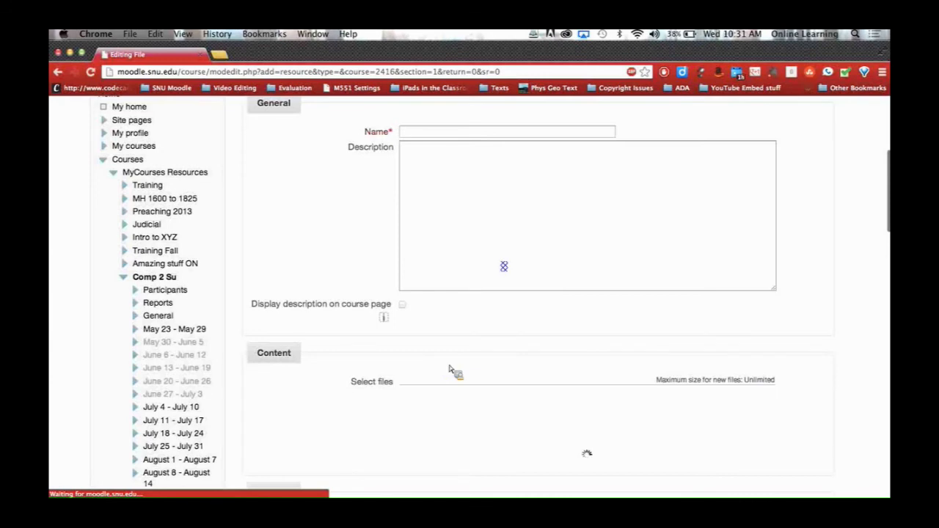
Step: Examine the new File resource form's description field and the Content section's file selection area
scroll(506, 271, "down", 3)
scroll(507, 271, "up", 2)
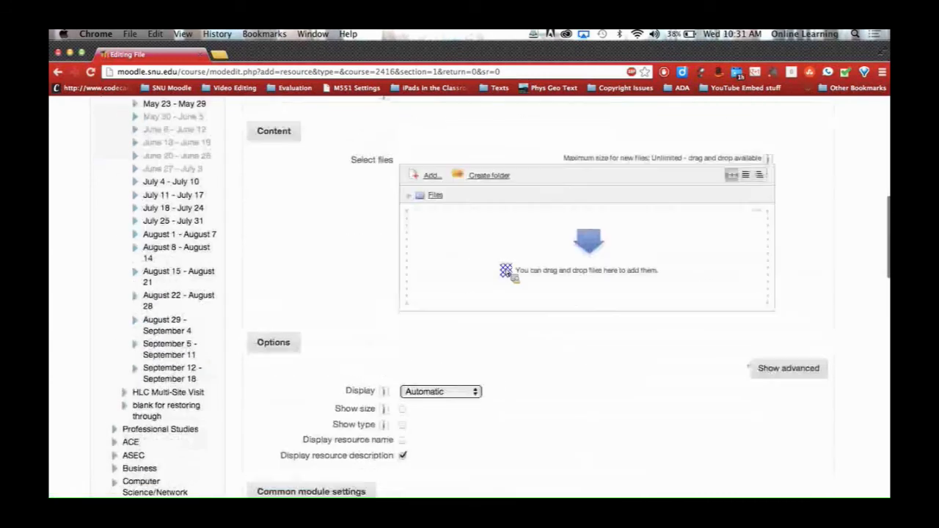
left_click_drag(533, 258, 303, 189)
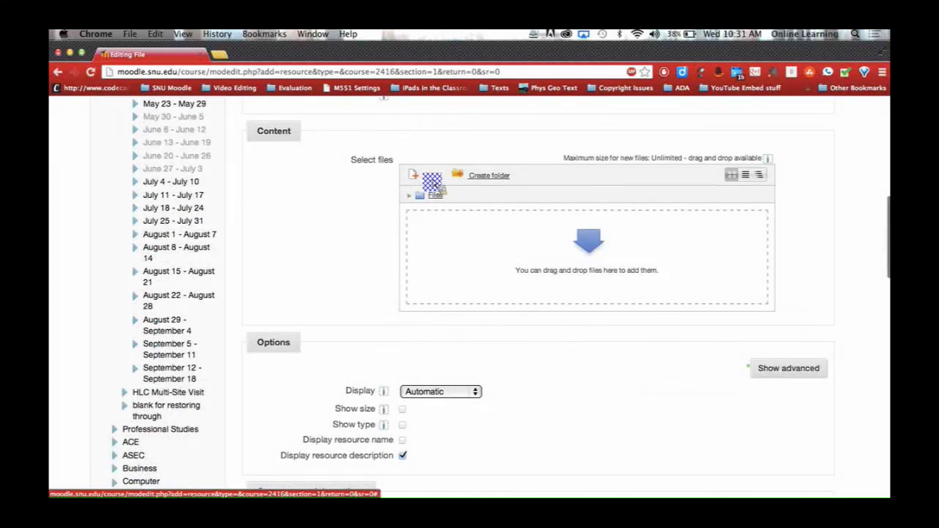
scroll(432, 182, "up", 3)
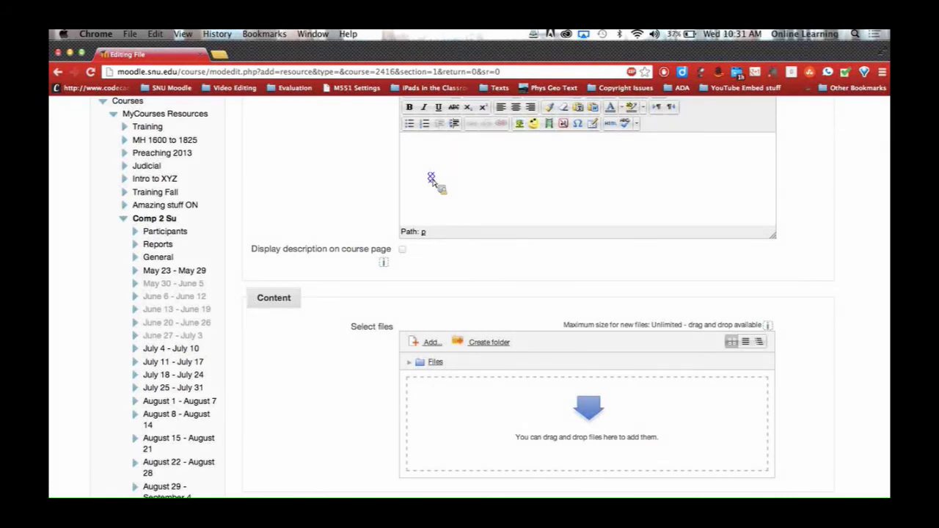
mouse_move(431, 179)
left_mouse_down()
mouse_move(518, 273)
mouse_move(523, 405)
mouse_move(513, 406)
left_mouse_up()
scroll(389, 371, "down", 2)
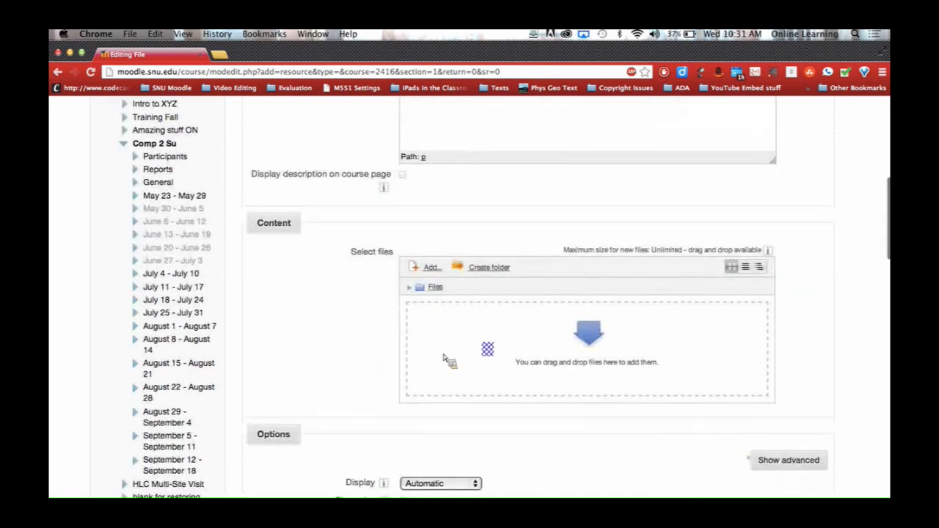
scroll(487, 347, "down", 2)
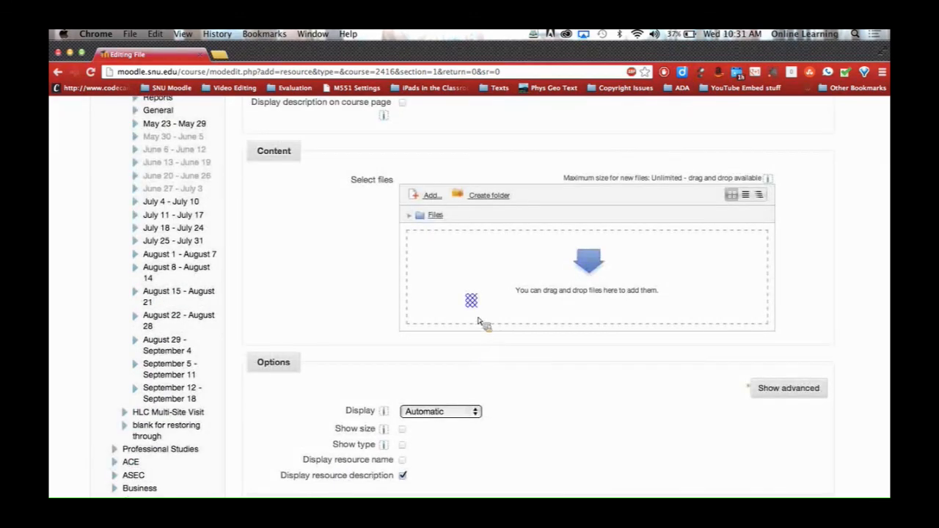
Step: Look through the File form's Options, Common module settings and Restrict access sections, and return to the file selection area
scroll(539, 369, "down", 5)
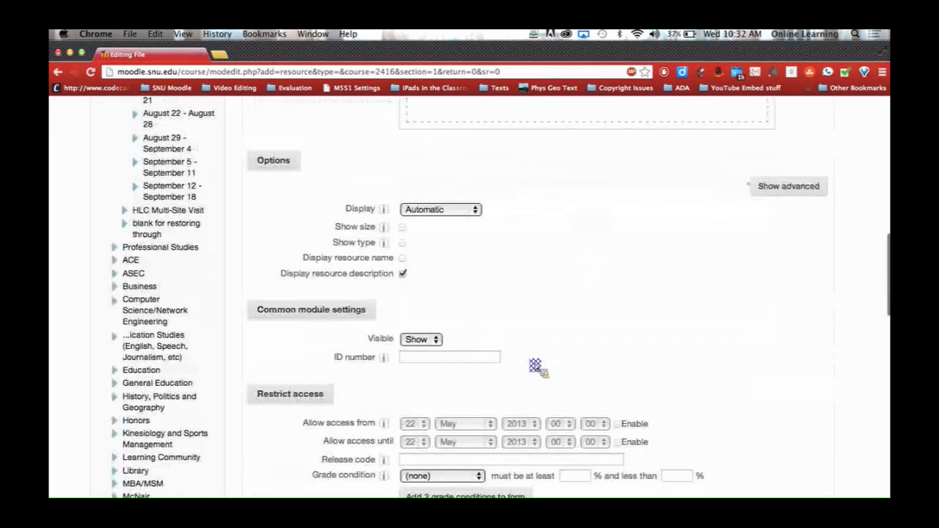
scroll(535, 367, "down", 5)
scroll(536, 367, "up", 10)
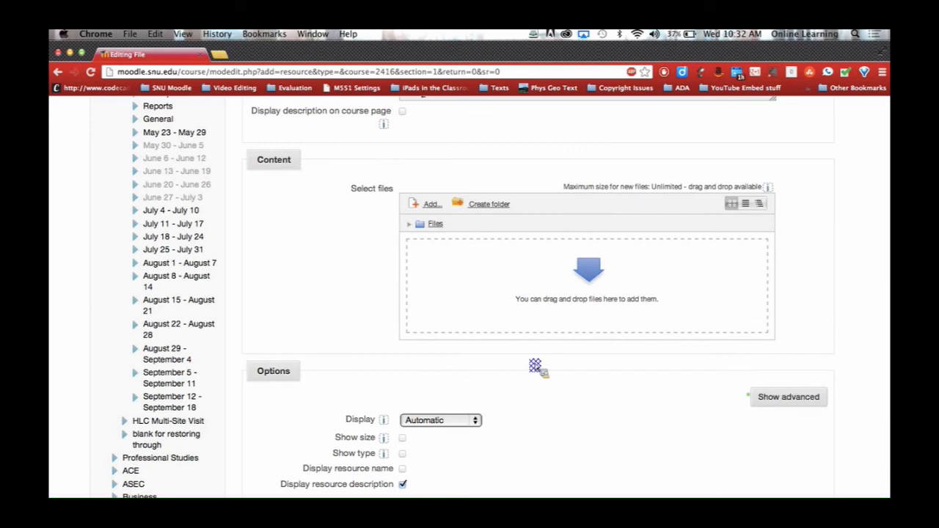
scroll(536, 366, "down", 5)
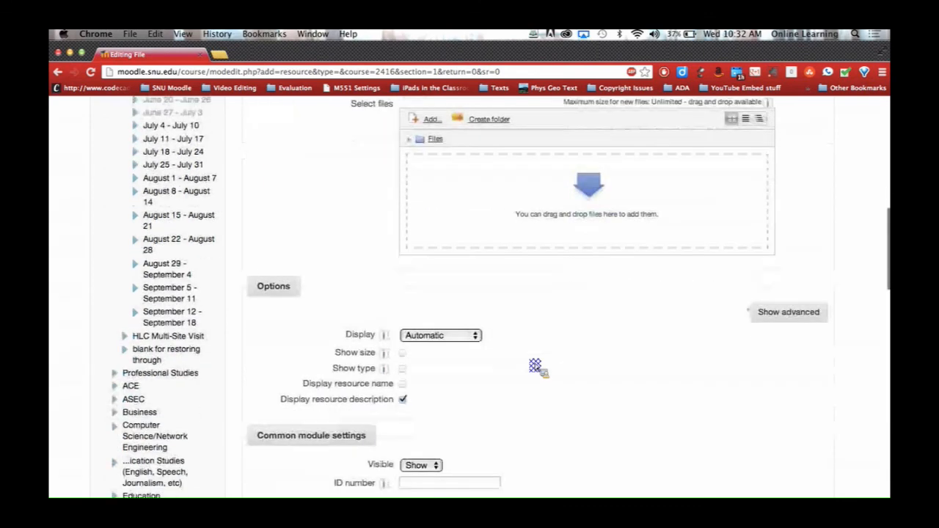
scroll(535, 367, "up", 3)
scroll(535, 366, "down", 15)
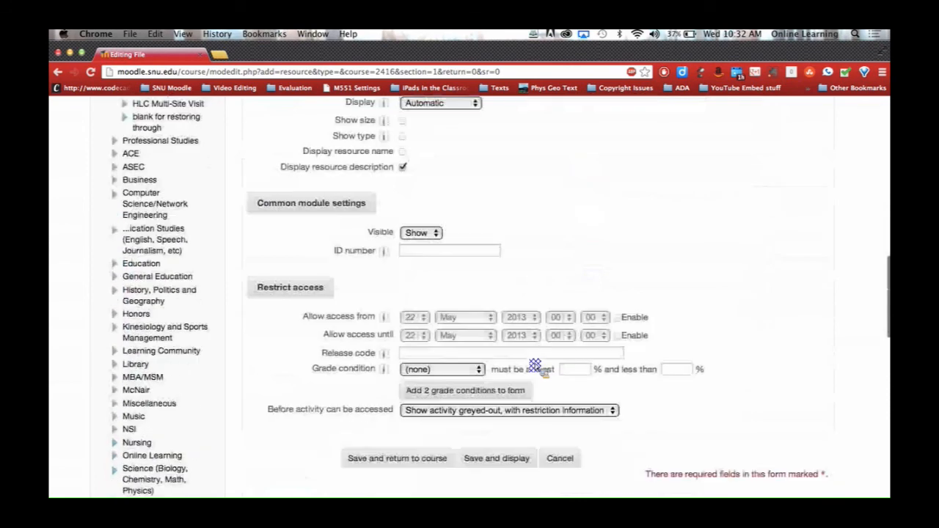
scroll(535, 367, "up", 10)
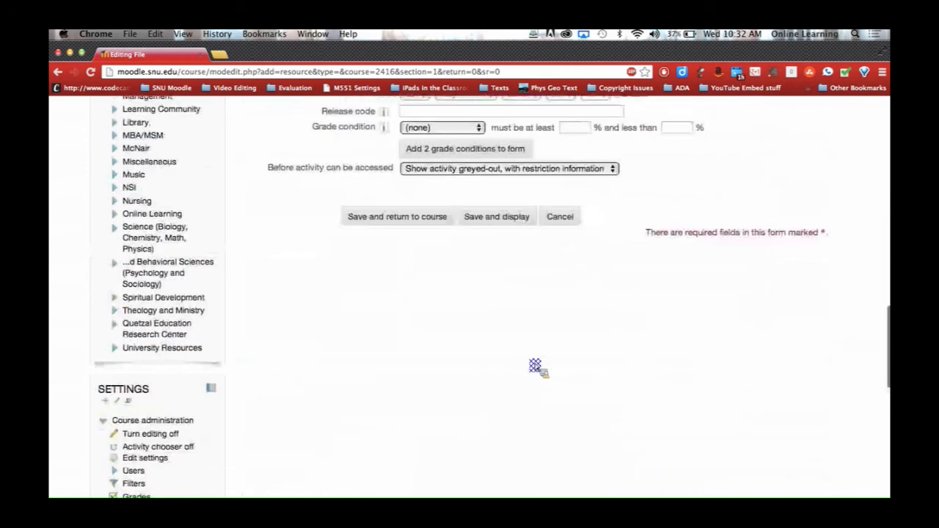
scroll(536, 364, "up", 10)
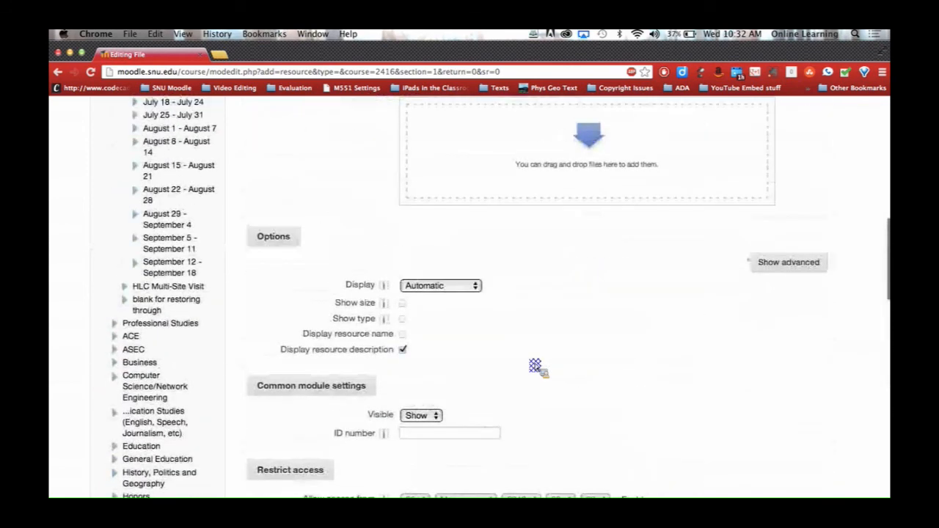
scroll(535, 364, "up", 4)
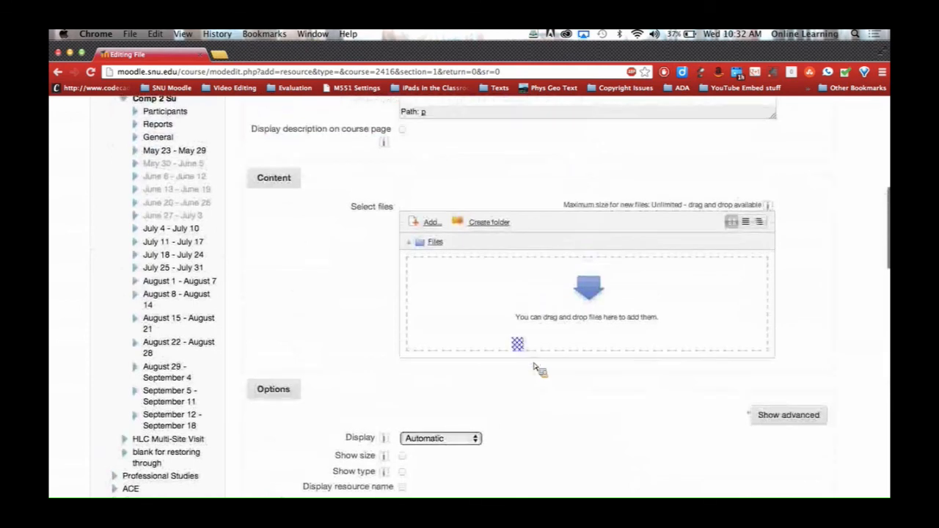
scroll(519, 346, "up", 1)
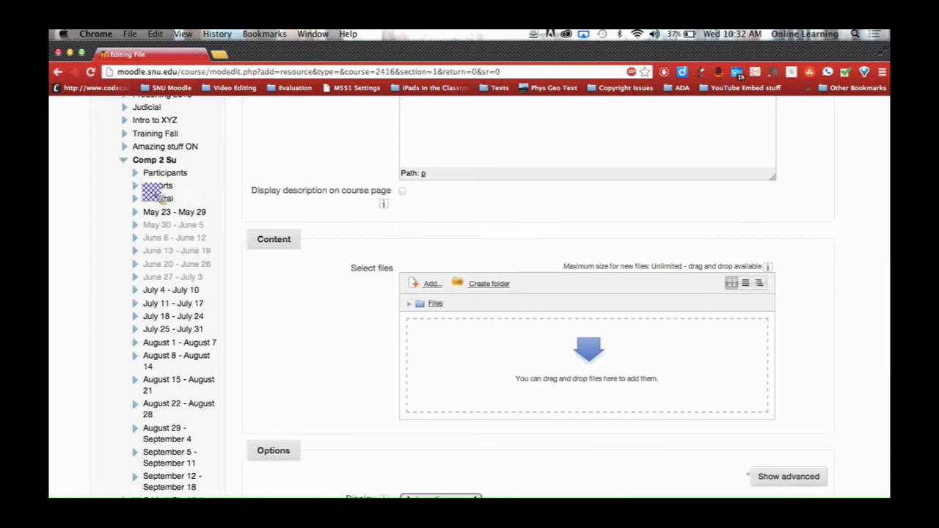
Step: Leave the File form for the Comp 2 Su course's Logs report and look through its log filters and administration links
left_click(150, 188)
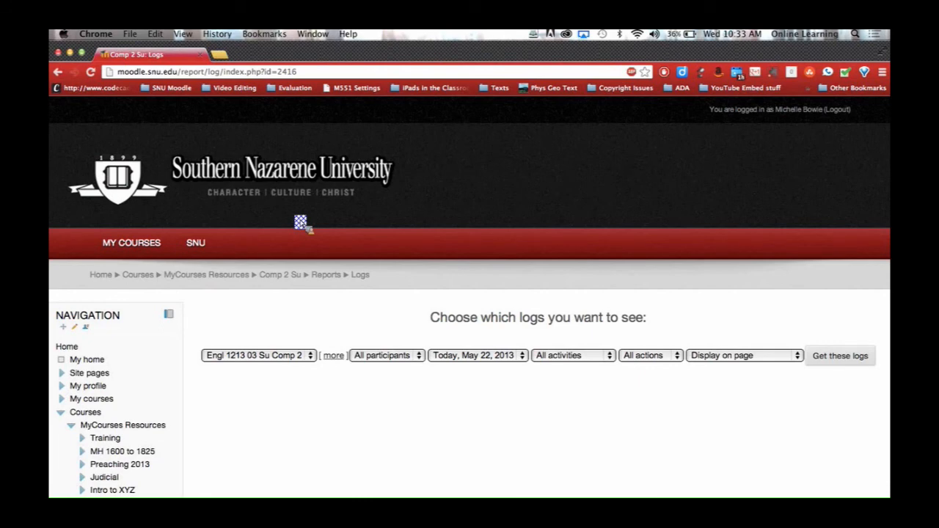
scroll(367, 295, "down", 3)
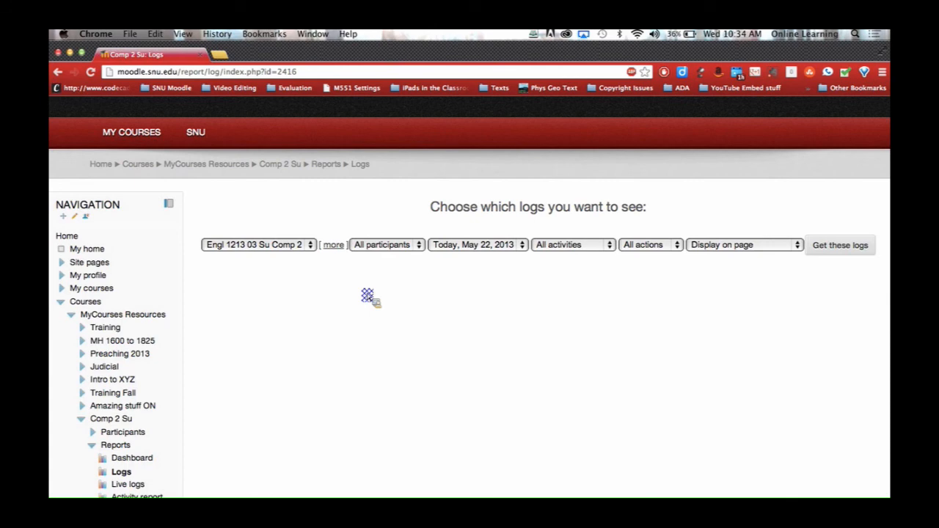
scroll(449, 374, "down", 5)
scroll(449, 374, "down", 10)
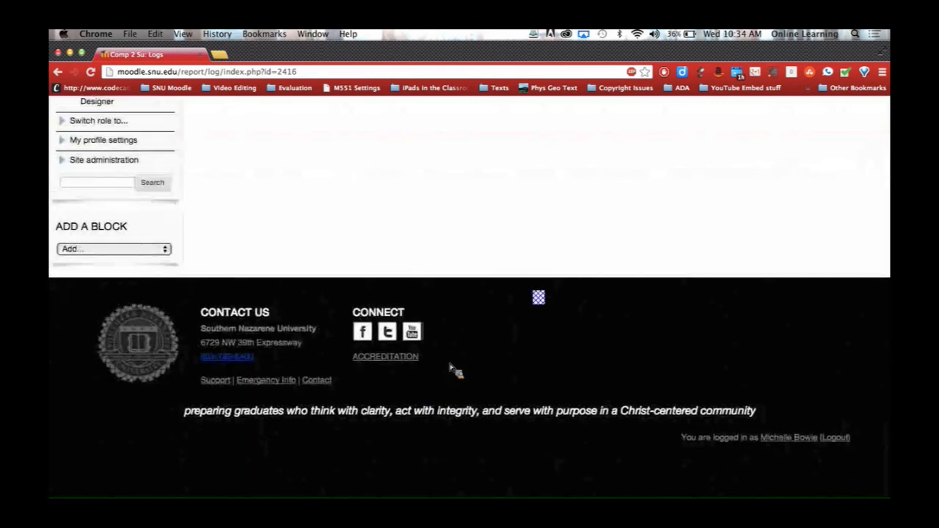
scroll(531, 296, "up", 5)
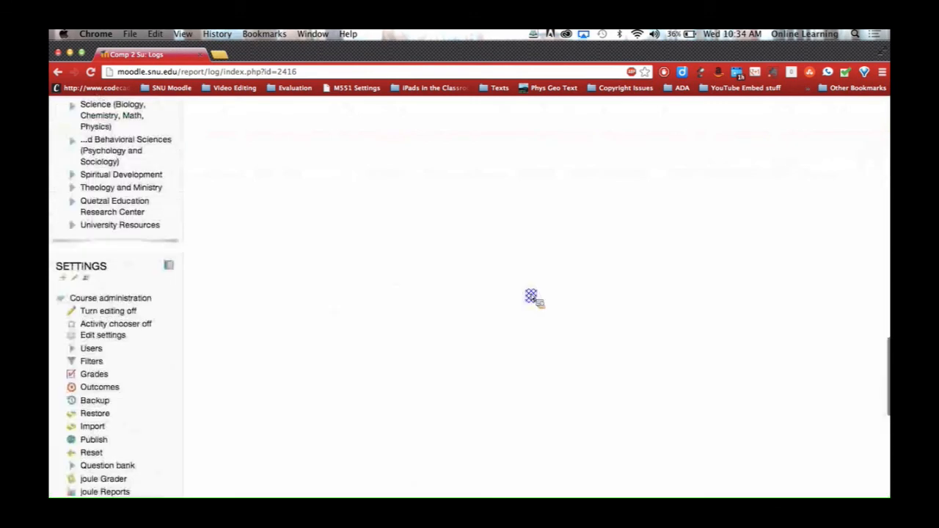
scroll(531, 296, "up", 10)
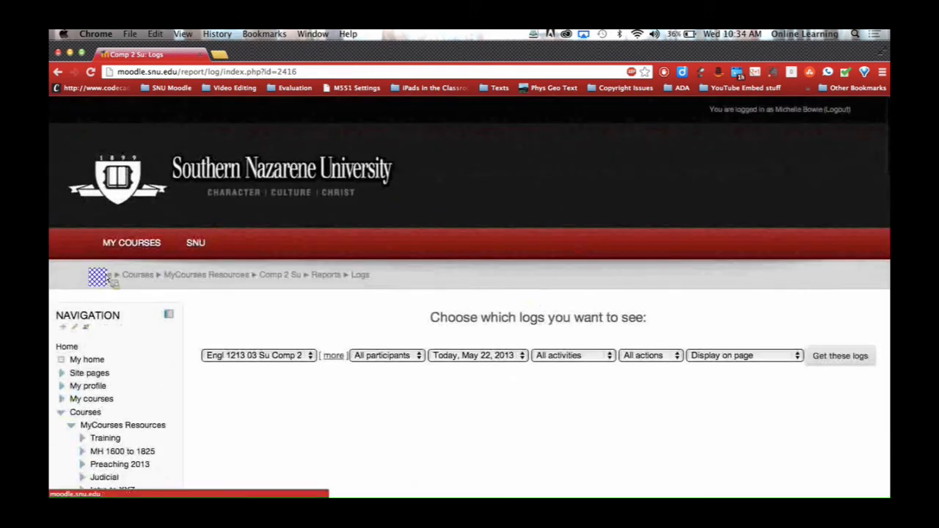